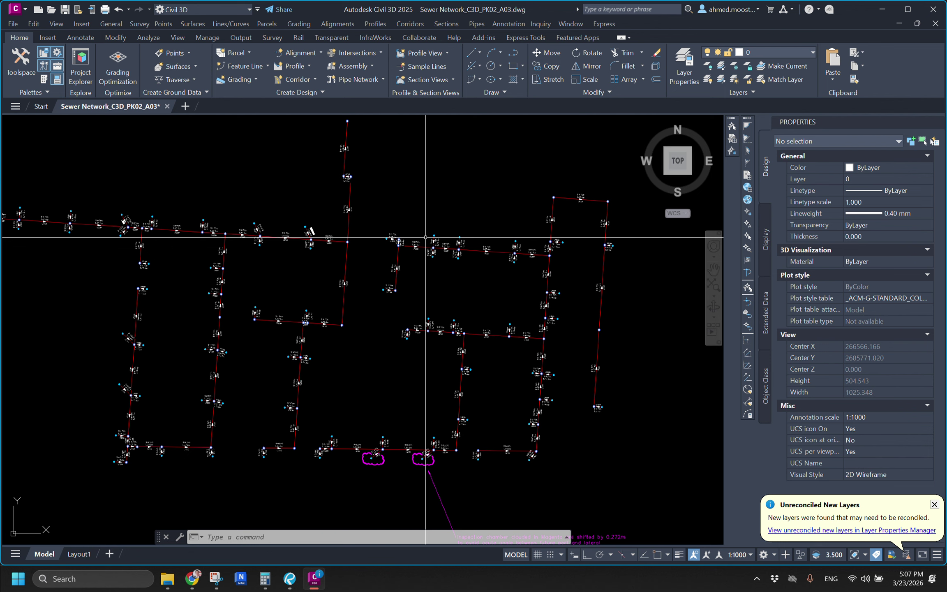
Inspect the properties of a main pipe and a pipe label in the sewer network drawing
{"action": "mouse_move", "coordinate": [450, 285]}
{"action": "middle_mouse_down"}
{"action": "mouse_move", "coordinate": [470, 301]}
{"action": "mouse_move", "coordinate": [466, 328]}
{"action": "middle_mouse_up"}
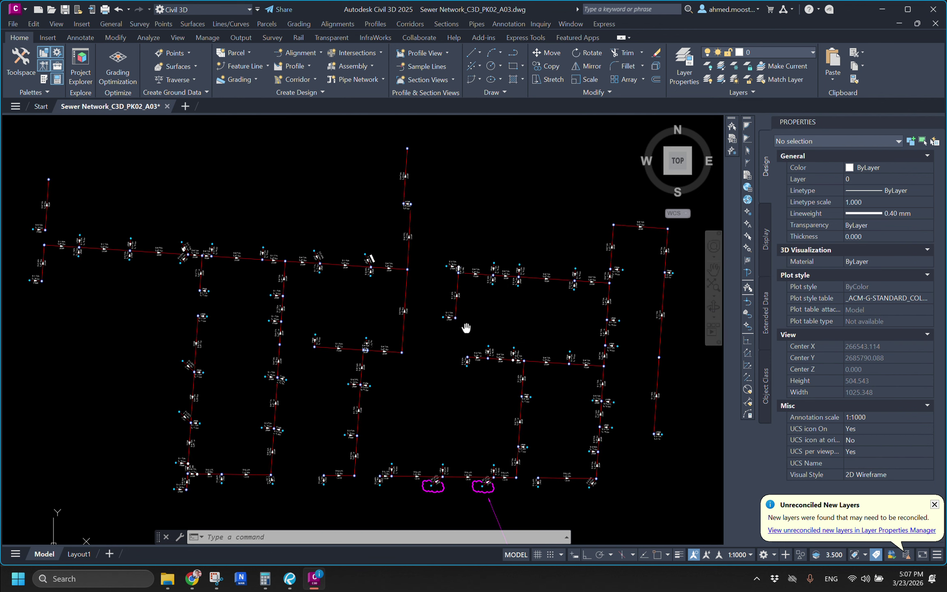
{"action": "middle_click_drag", "start_coordinate": [378, 304], "coordinate": [411, 301]}
{"action": "left_click", "coordinate": [438, 283]}
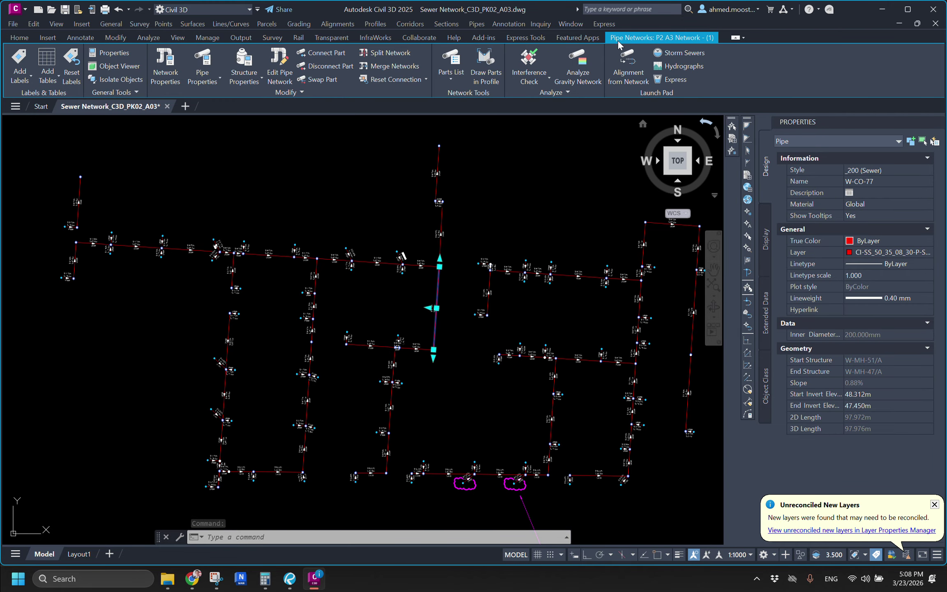
{"action": "key", "text": "Escape"}
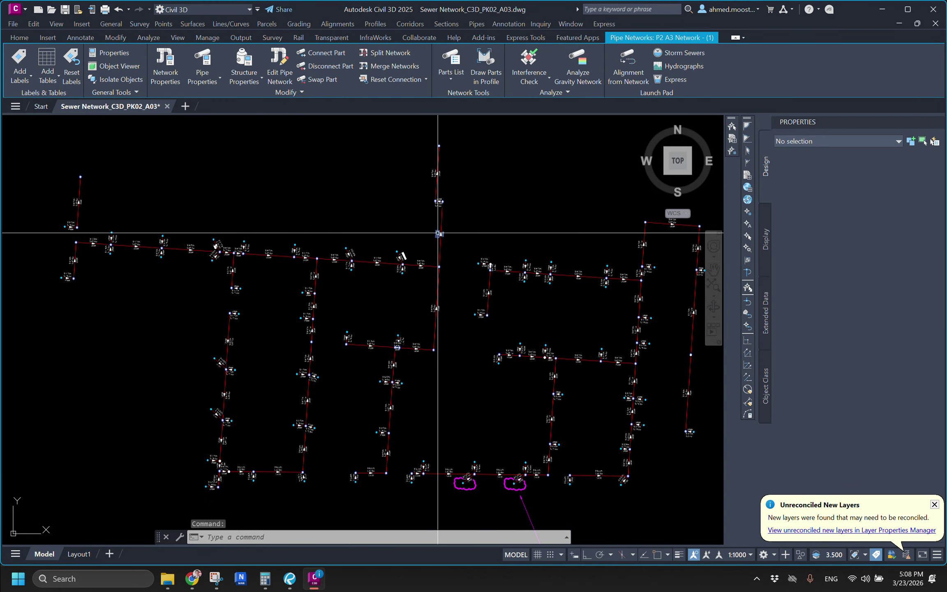
{"action": "left_click", "coordinate": [438, 233]}
{"action": "key", "text": "Escape"}
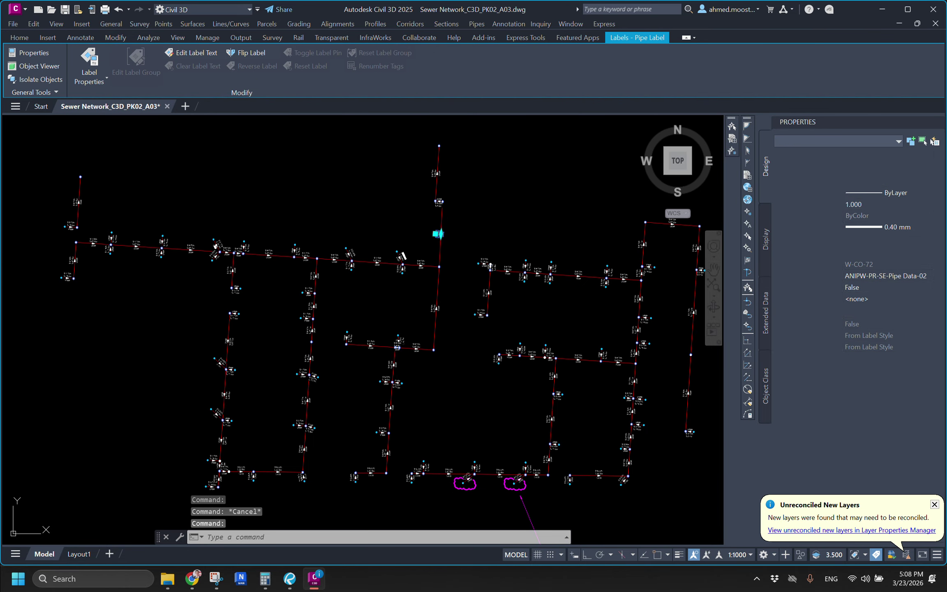
{"action": "middle_click_drag", "start_coordinate": [401, 246], "coordinate": [417, 243]}
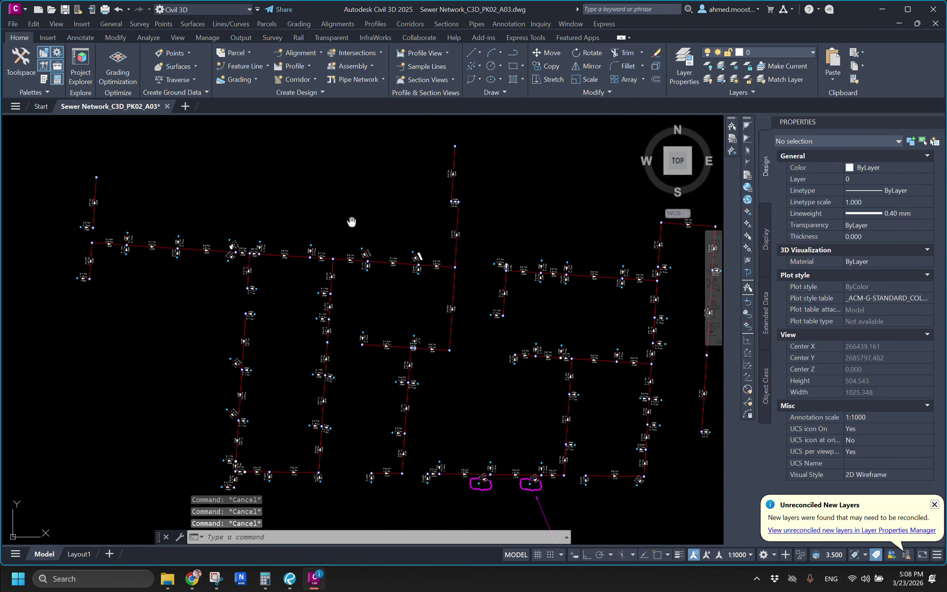
{"action": "middle_click_drag", "start_coordinate": [356, 224], "coordinate": [308, 232]}
Start a Civil 3D drawing export to AutoCAD DWG and exclude Layout1 so that only Model is exported
{"action": "left_click", "coordinate": [16, 10]}
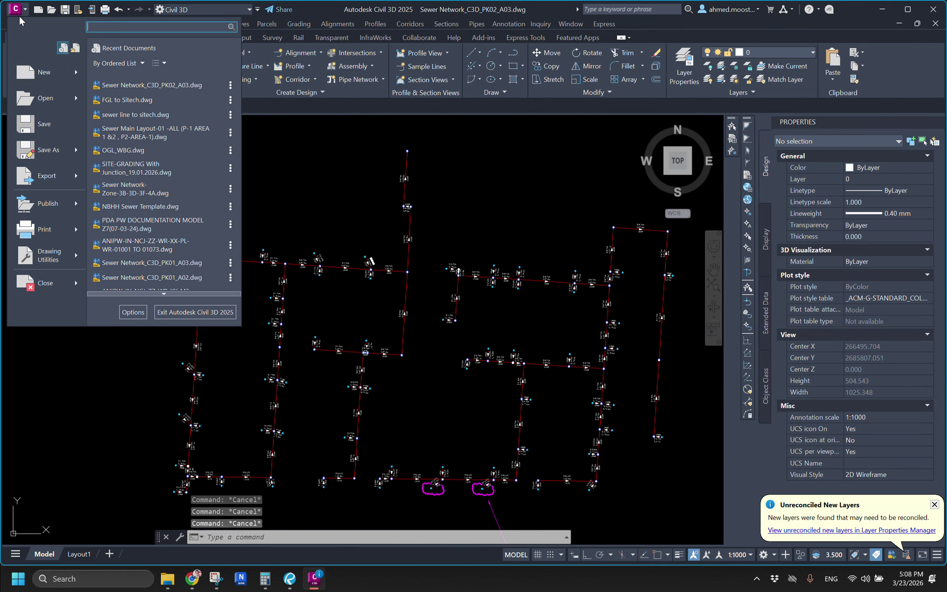
{"action": "mouse_move", "coordinate": [46, 175]}
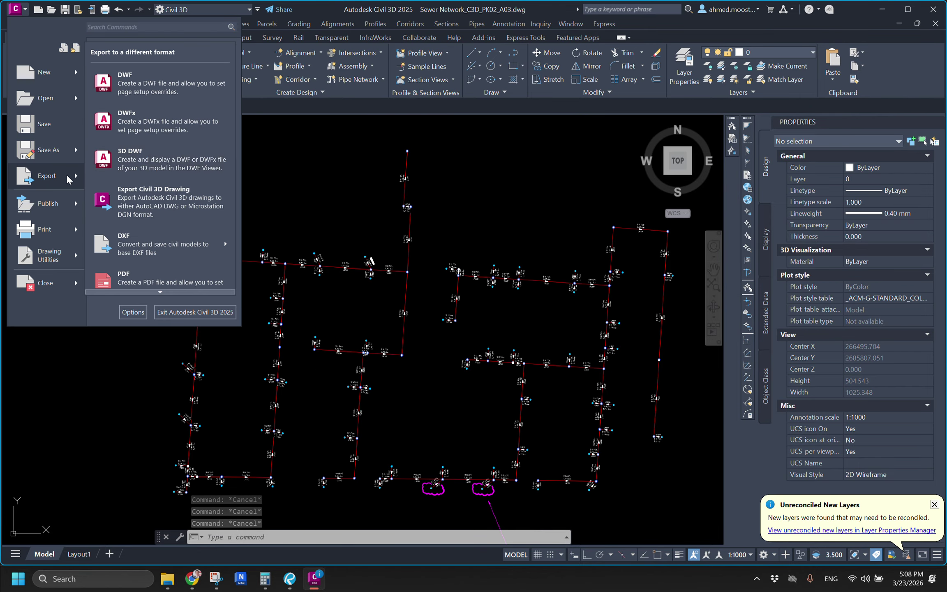
{"action": "left_click", "coordinate": [165, 205]}
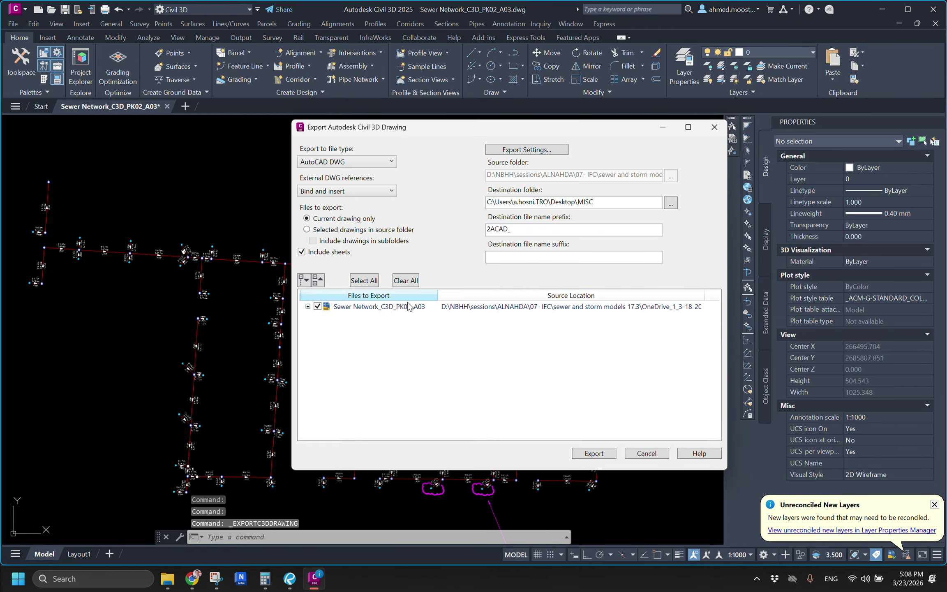
{"action": "left_click", "coordinate": [307, 306]}
{"action": "left_click", "coordinate": [328, 329]}
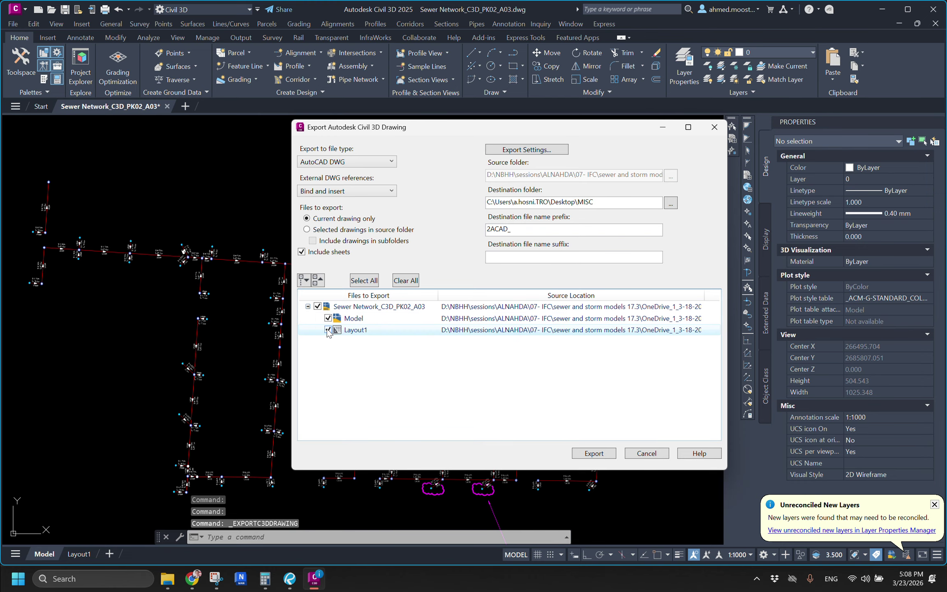
Locate the MISC folder on the Desktop in File Explorer and choose it as the export destination folder
{"action": "left_click", "coordinate": [673, 203]}
{"action": "mouse_move", "coordinate": [168, 578]}
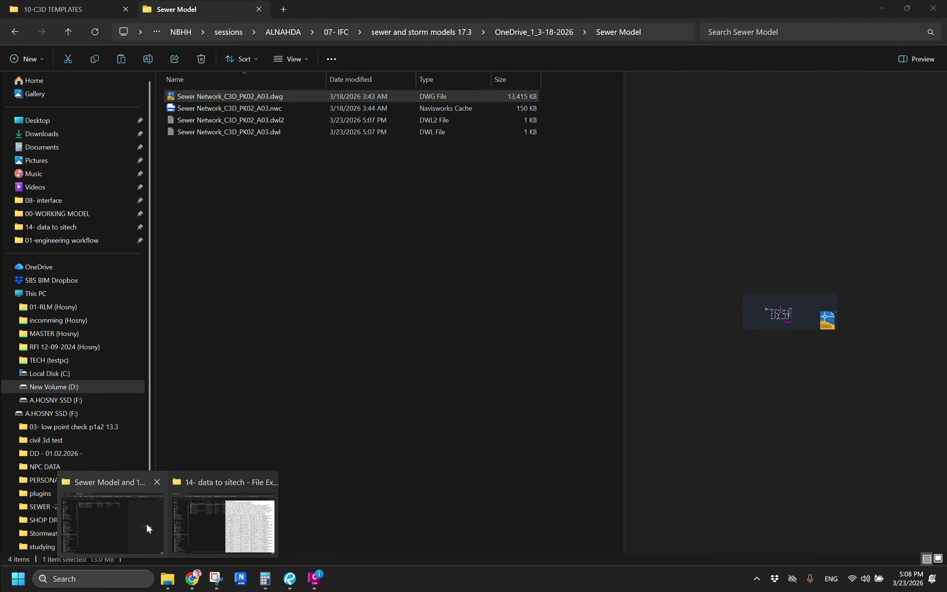
{"action": "left_click", "coordinate": [146, 524]}
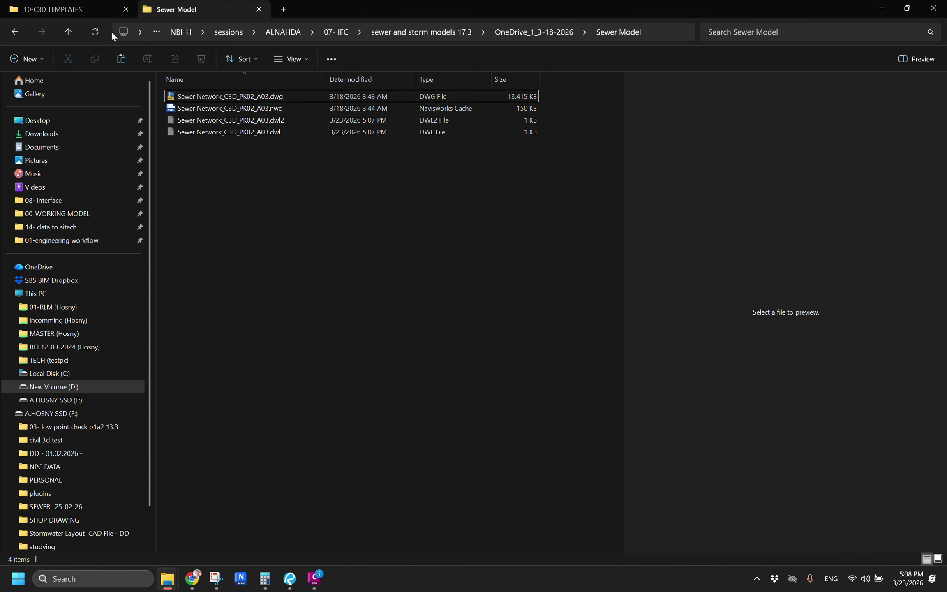
{"action": "left_click", "coordinate": [69, 33]}
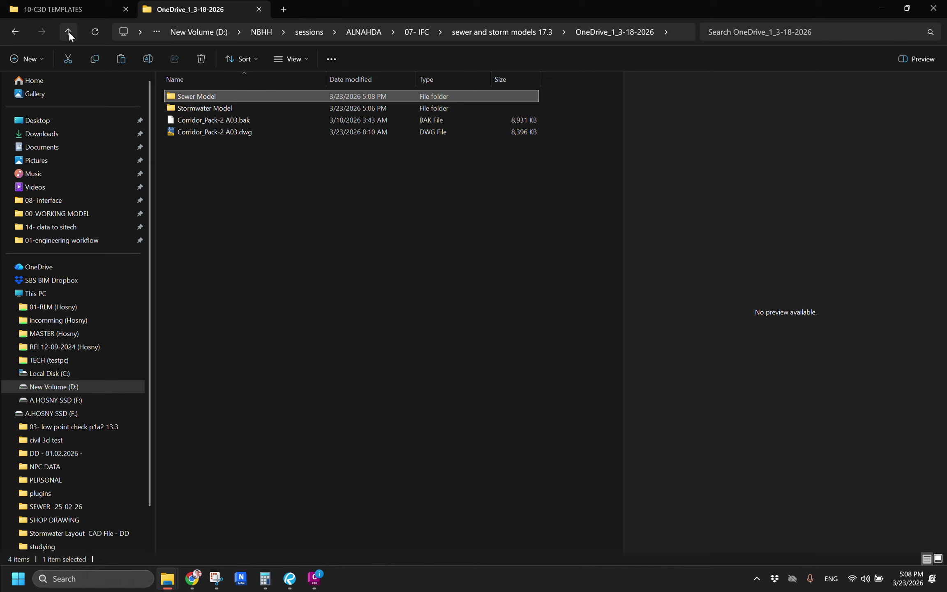
{"action": "left_click", "coordinate": [69, 31]}
{"action": "left_click", "coordinate": [224, 331]}
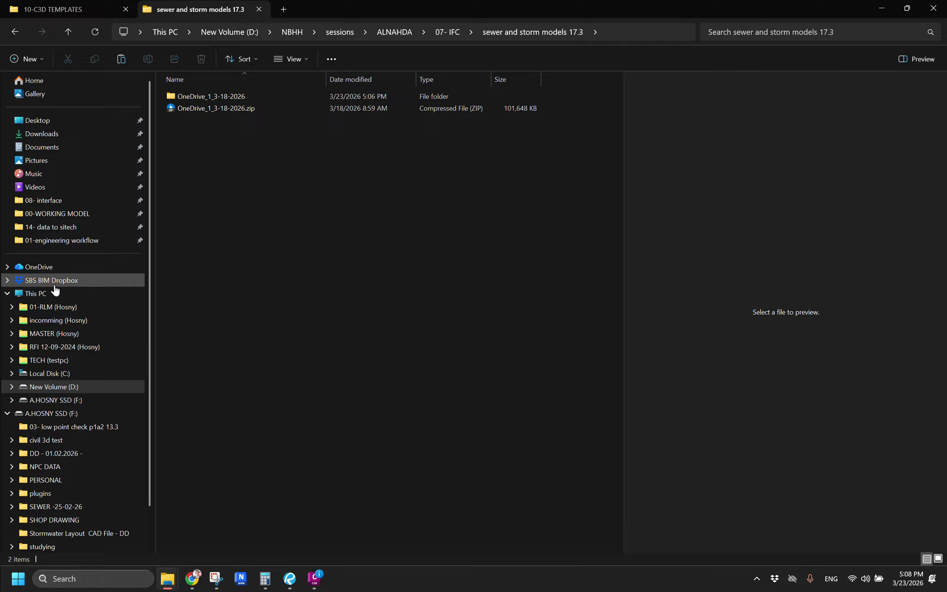
{"action": "left_click", "coordinate": [48, 122]}
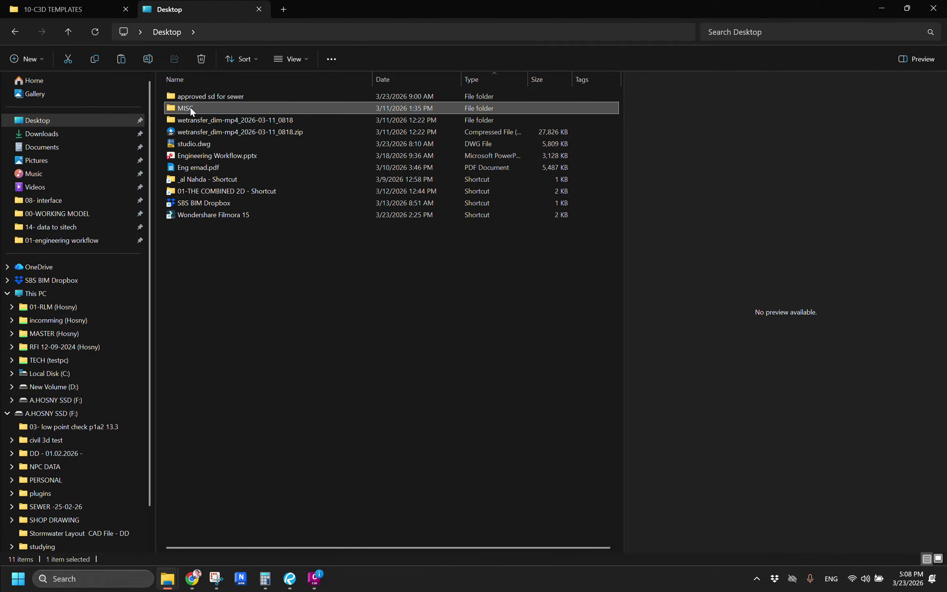
{"action": "double_click", "coordinate": [190, 106]}
{"action": "left_click", "coordinate": [650, 33]}
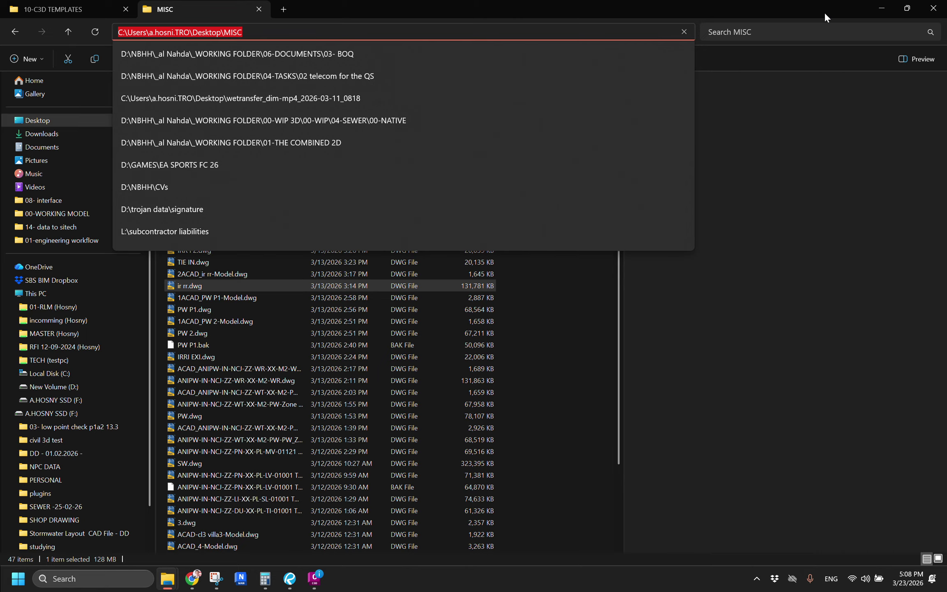
{"action": "left_click", "coordinate": [878, 9]}
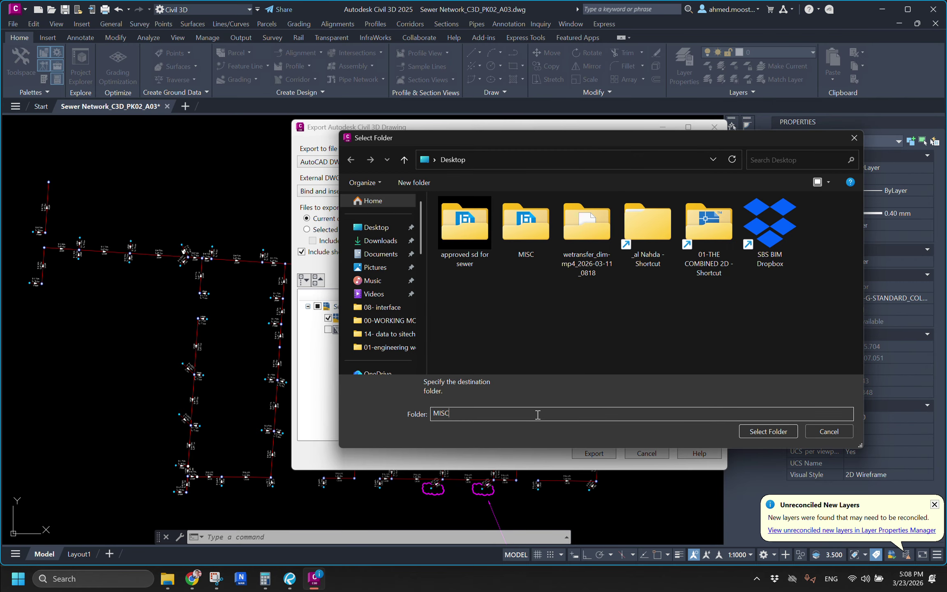
{"action": "left_click", "coordinate": [760, 430]}
Export the model to the MISC folder with the file name prefix 2ACAD_, and close the export dialog
{"action": "left_click", "coordinate": [592, 454]}
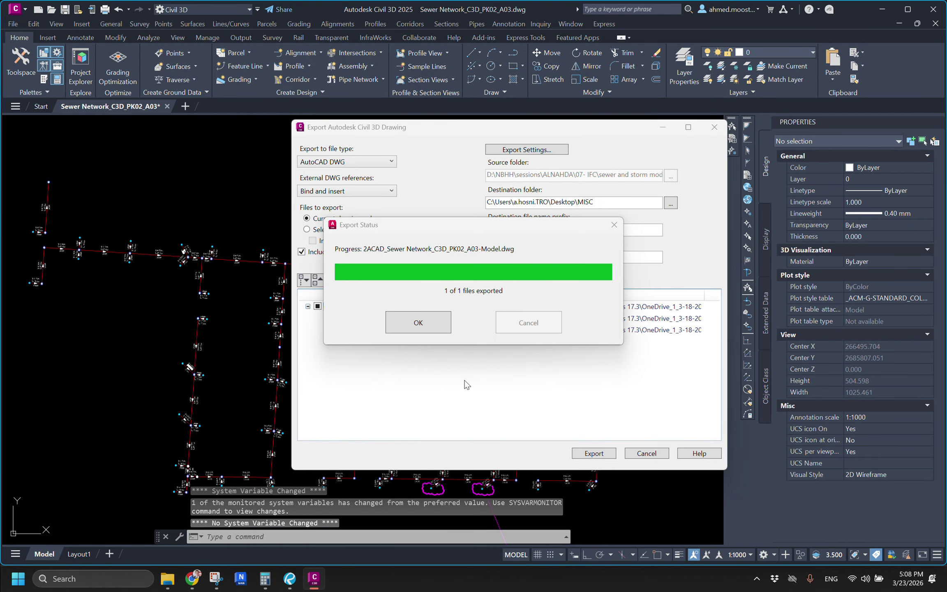
{"action": "left_click", "coordinate": [426, 323]}
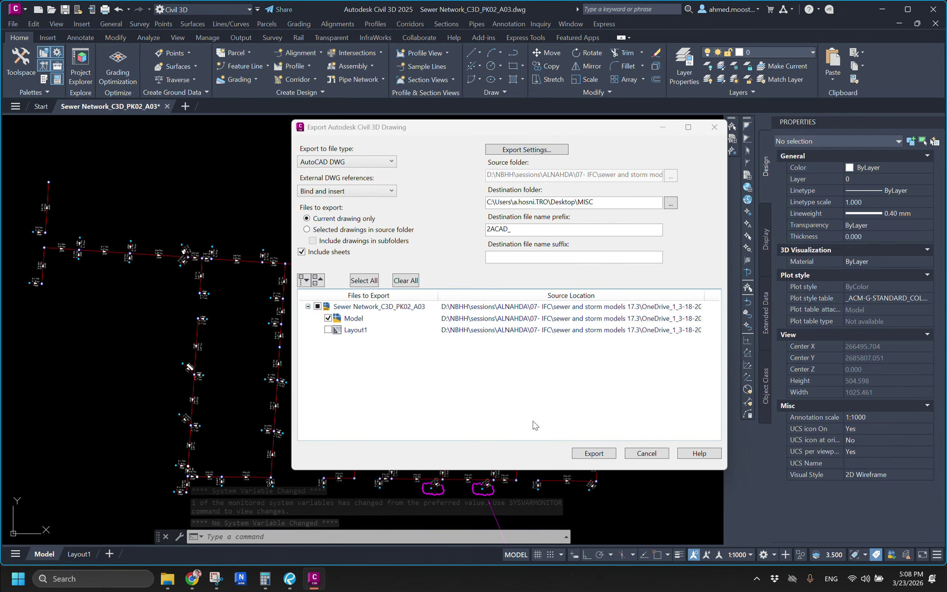
{"action": "left_click", "coordinate": [646, 453]}
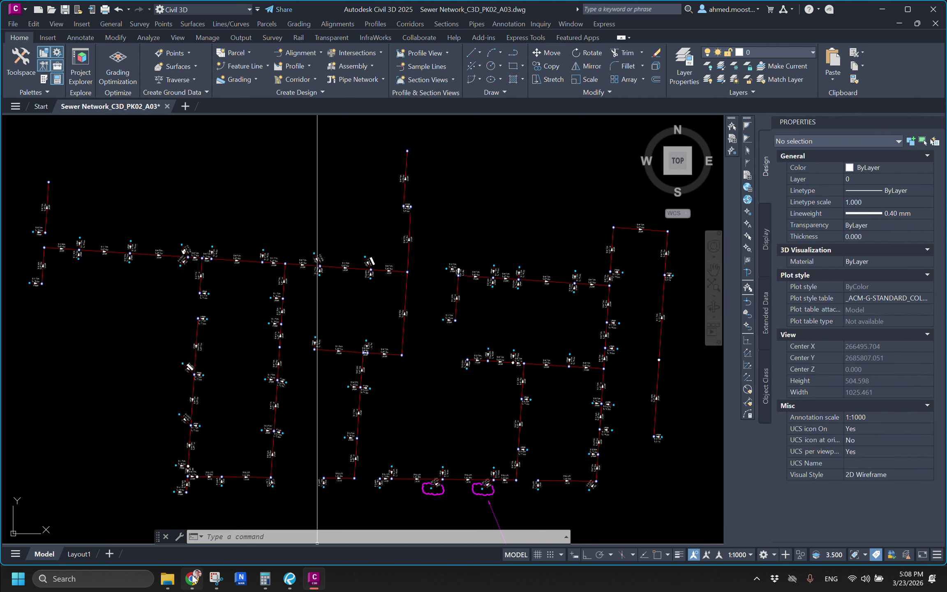
Open the exported 2ACAD_Sewer Network_C3D_PK02_A03-Model.dwg from the MISC folder
{"action": "mouse_move", "coordinate": [167, 579]}
{"action": "left_click", "coordinate": [122, 530]}
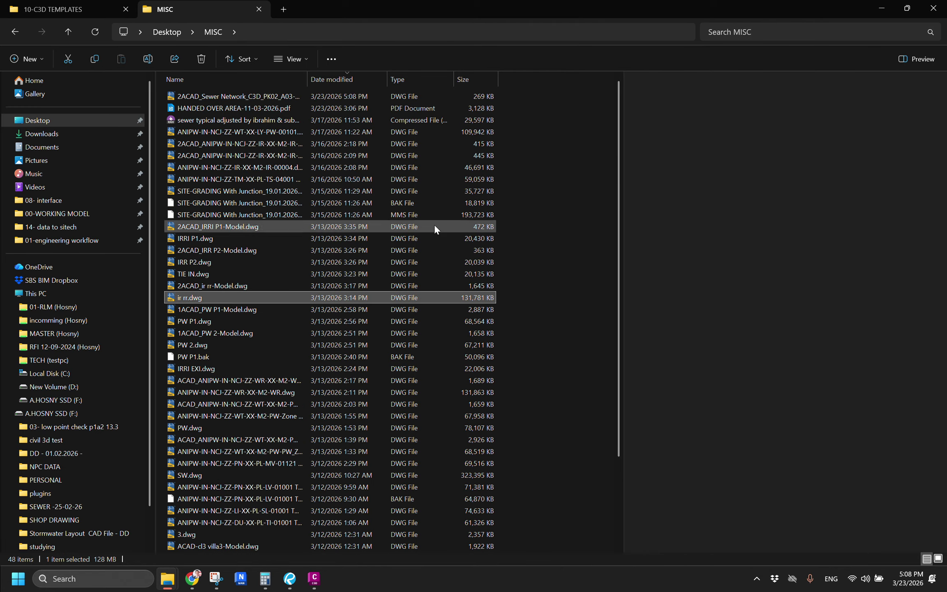
{"action": "double_click", "coordinate": [267, 97]}
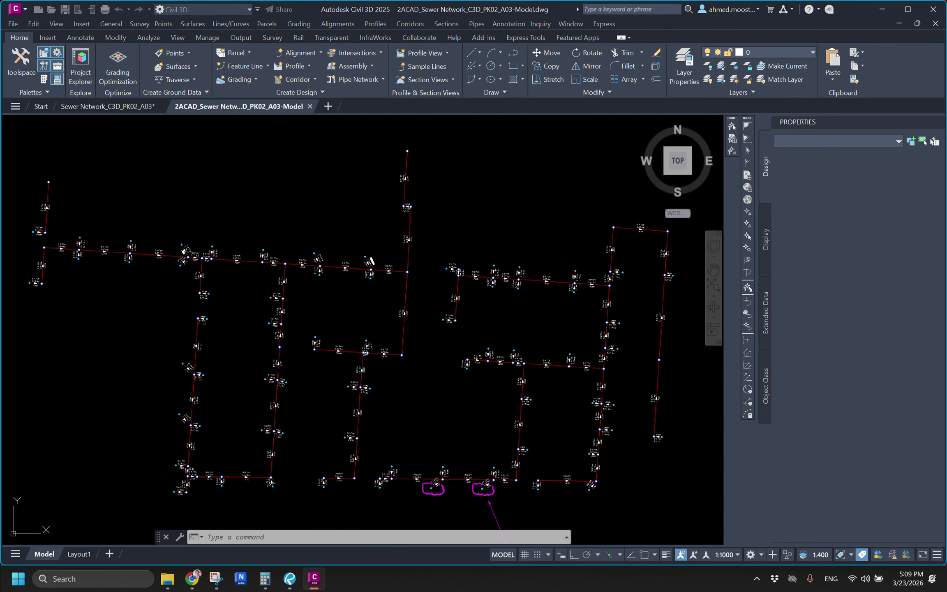
Check the object types of an exported pipe and manhole at the central junction of the network
{"action": "scroll", "coordinate": [422, 337], "scroll_direction": "up", "scroll_amount": 4}
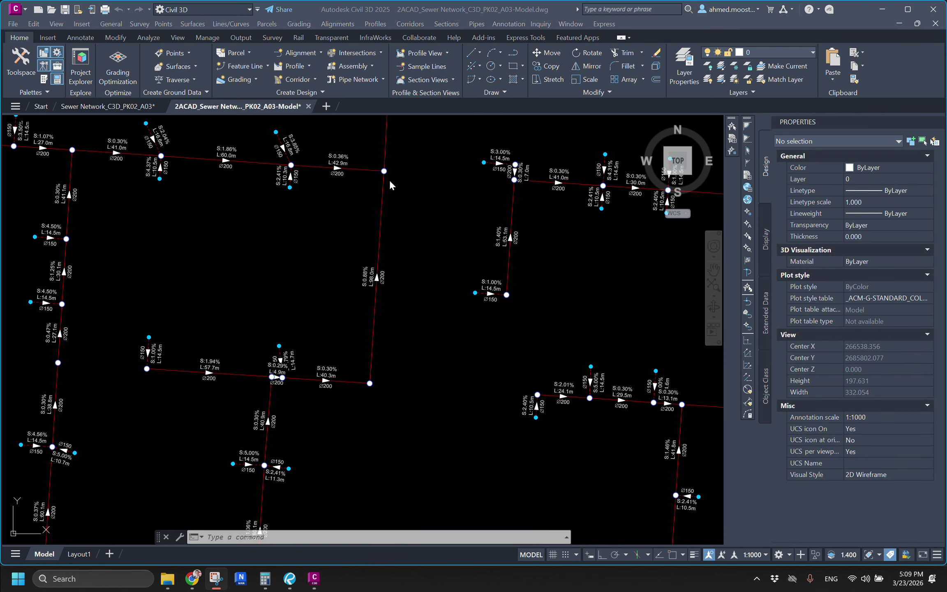
{"action": "middle_click_drag", "start_coordinate": [377, 227], "coordinate": [388, 235]}
{"action": "left_click", "coordinate": [392, 229]}
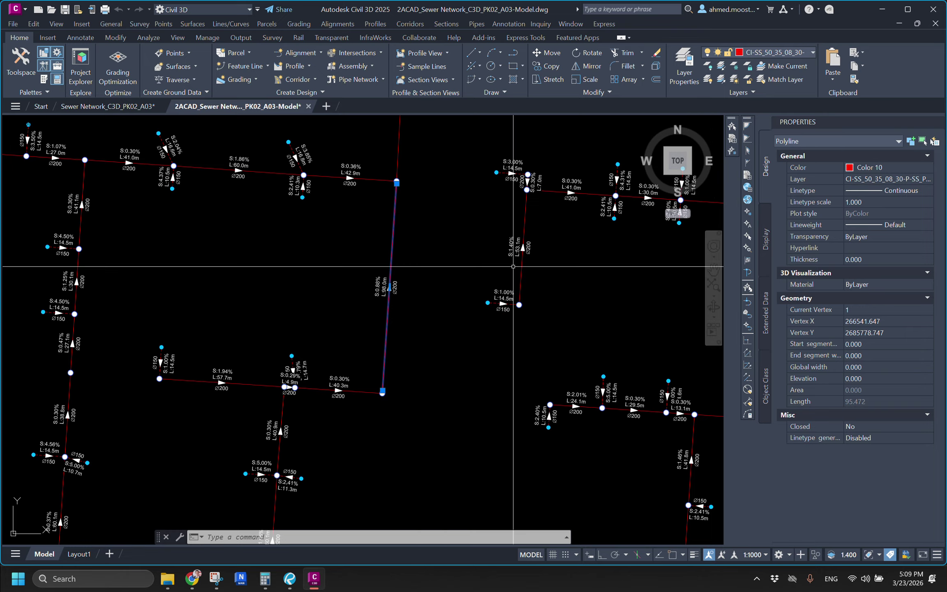
{"action": "scroll", "coordinate": [386, 175], "scroll_direction": "up", "scroll_amount": 2}
{"action": "key", "text": "Escape"}
{"action": "scroll", "coordinate": [385, 175], "scroll_direction": "up", "scroll_amount": 2}
{"action": "left_click", "coordinate": [402, 187]}
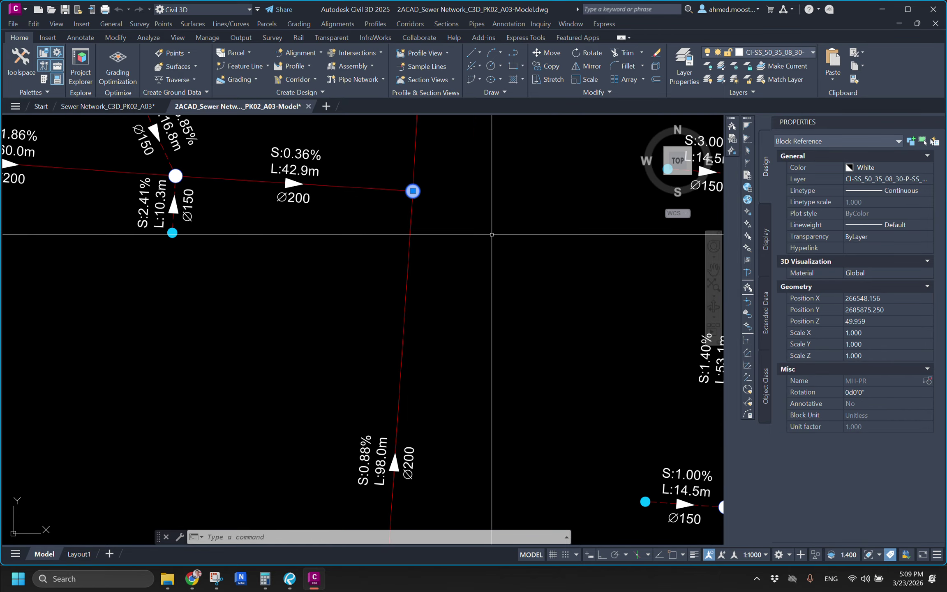
{"action": "scroll", "coordinate": [425, 242], "scroll_direction": "down", "scroll_amount": 6}
{"action": "key", "text": "Escape"}
{"action": "middle_click_drag", "start_coordinate": [428, 251], "coordinate": [395, 280]}
{"action": "scroll", "coordinate": [403, 254], "scroll_direction": "down", "scroll_amount": 3}
{"action": "scroll", "coordinate": [411, 272], "scroll_direction": "up", "scroll_amount": 3}
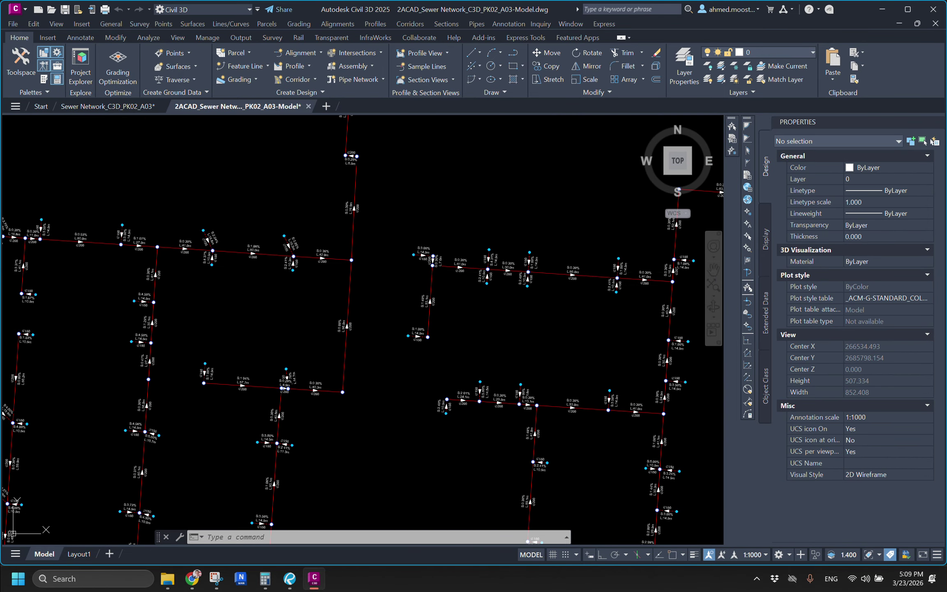
Select one pipe label and all similar MText objects in the exported drawing, and delete them
{"action": "scroll", "coordinate": [417, 249], "scroll_direction": "up", "scroll_amount": 4}
{"action": "left_click", "coordinate": [420, 249]}
{"action": "right_click", "coordinate": [352, 207]}
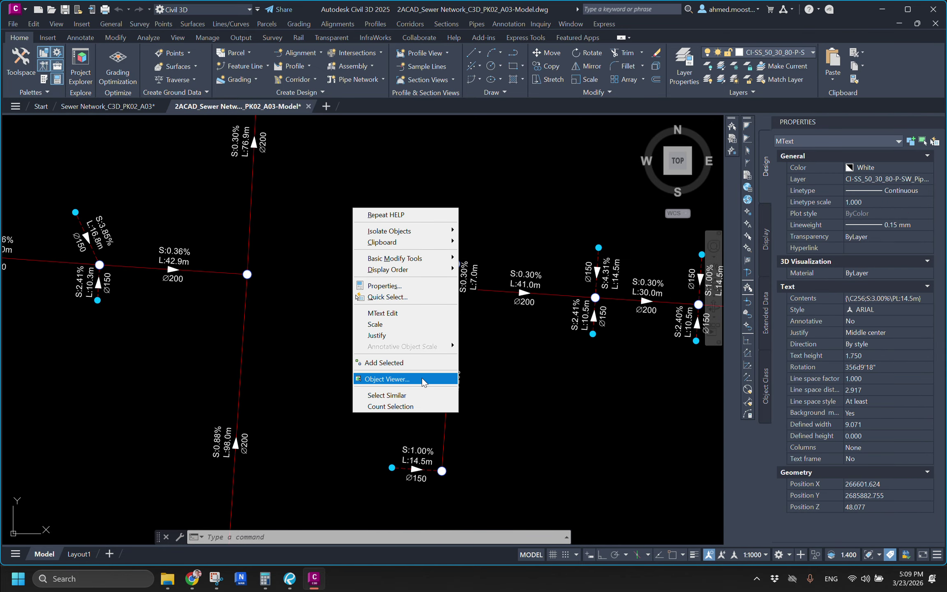
{"action": "left_click", "coordinate": [423, 380]}
{"action": "scroll", "coordinate": [439, 280], "scroll_direction": "down", "scroll_amount": 5}
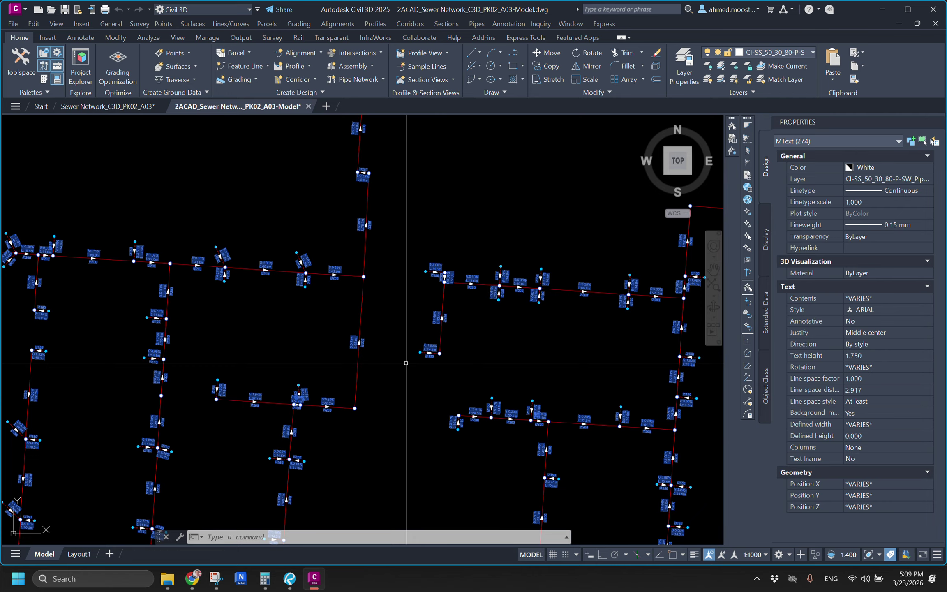
{"action": "key", "text": "Delete"}
Inspect the pipe polylines left in the exported drawing around the central junction
{"action": "scroll", "coordinate": [396, 296], "scroll_direction": "down", "scroll_amount": 2}
{"action": "left_click", "coordinate": [401, 291]}
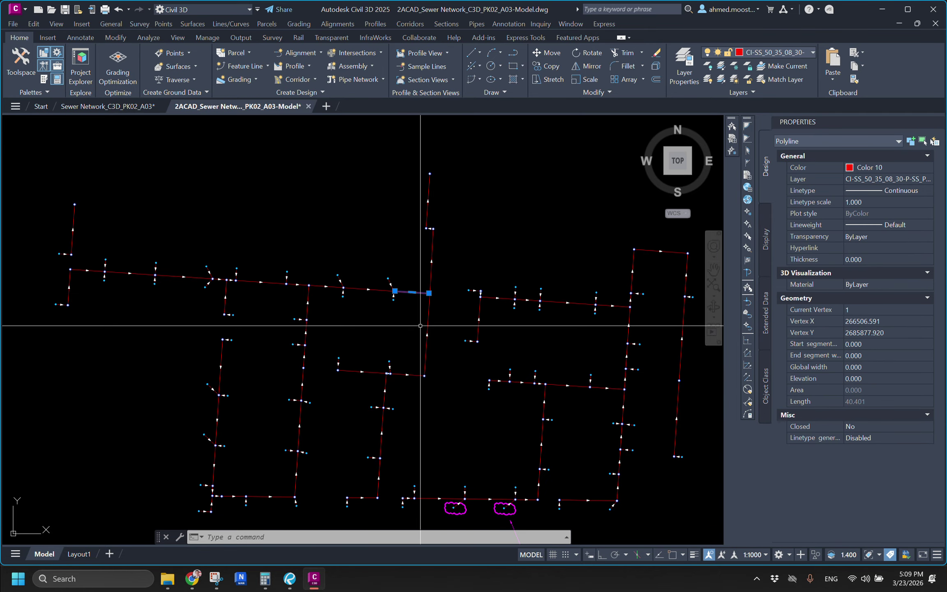
{"action": "scroll", "coordinate": [432, 324], "scroll_direction": "up", "scroll_amount": 4}
{"action": "key", "text": "Escape"}
{"action": "left_click", "coordinate": [415, 352]}
{"action": "scroll", "coordinate": [431, 370], "scroll_direction": "down", "scroll_amount": 4}
{"action": "middle_click_drag", "start_coordinate": [431, 369], "coordinate": [392, 203]}
{"action": "key", "text": "Escape"}
Examine the magenta-clouded inspection chambers, their annotation note and the pipes near them at the network's south end
{"action": "scroll", "coordinate": [441, 407], "scroll_direction": "up", "scroll_amount": 2}
{"action": "middle_click_drag", "start_coordinate": [440, 411], "coordinate": [429, 384]}
{"action": "scroll", "coordinate": [430, 385], "scroll_direction": "up", "scroll_amount": 4}
{"action": "scroll", "coordinate": [559, 408], "scroll_direction": "down", "scroll_amount": 2}
{"action": "middle_click_drag", "start_coordinate": [558, 408], "coordinate": [298, 269]}
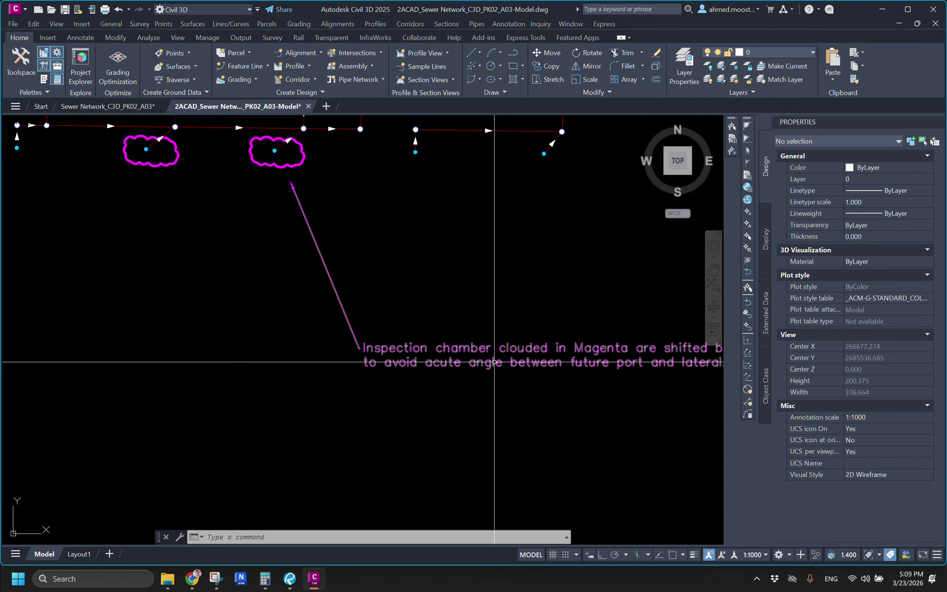
{"action": "middle_click_drag", "start_coordinate": [495, 362], "coordinate": [390, 362]}
{"action": "scroll", "coordinate": [319, 355], "scroll_direction": "down", "scroll_amount": 2}
{"action": "middle_click_drag", "start_coordinate": [325, 340], "coordinate": [390, 377]}
{"action": "scroll", "coordinate": [365, 369], "scroll_direction": "up", "scroll_amount": 2}
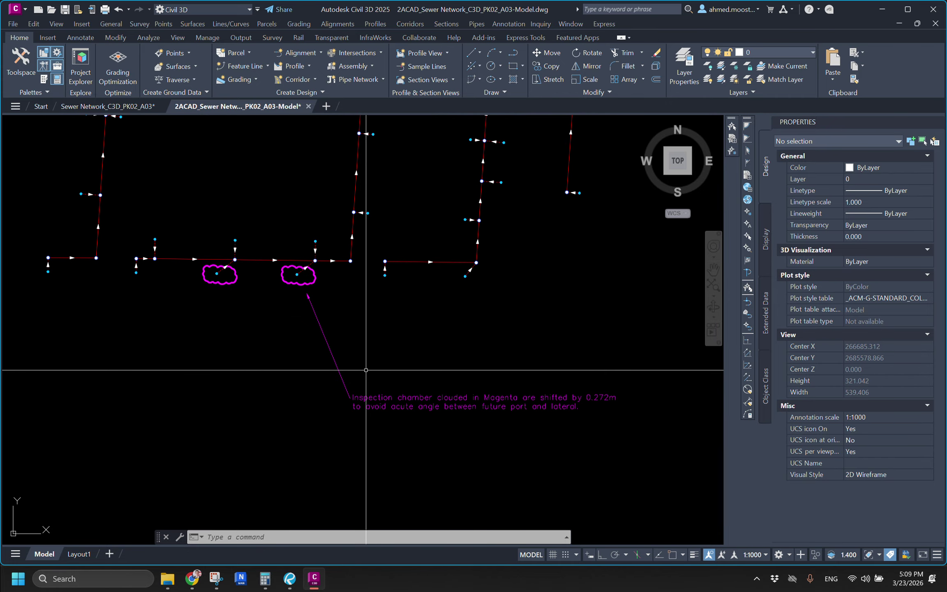
{"action": "middle_click_drag", "start_coordinate": [205, 298], "coordinate": [481, 334]}
{"action": "left_click", "coordinate": [373, 305]}
{"action": "left_click", "coordinate": [293, 305]}
{"action": "scroll", "coordinate": [394, 358], "scroll_direction": "down", "scroll_amount": 6}
{"action": "key", "text": "Escape"}
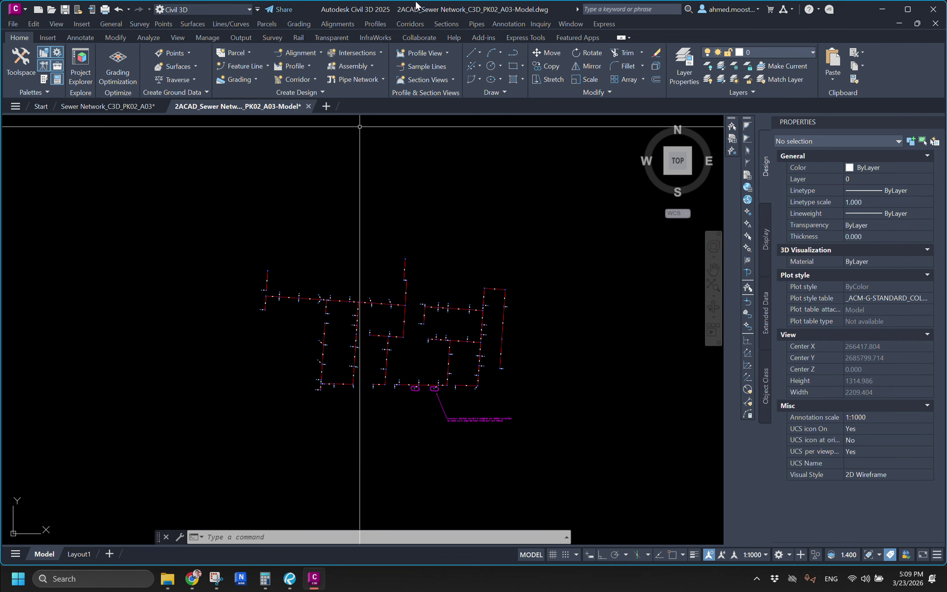
Open the LINE TYPE rev.03 drawing alongside the exported sewer drawing
{"action": "left_click", "coordinate": [445, 285]}
{"action": "middle_click_drag", "start_coordinate": [463, 257], "coordinate": [441, 252]}
{"action": "middle_click_drag", "start_coordinate": [398, 216], "coordinate": [411, 255]}
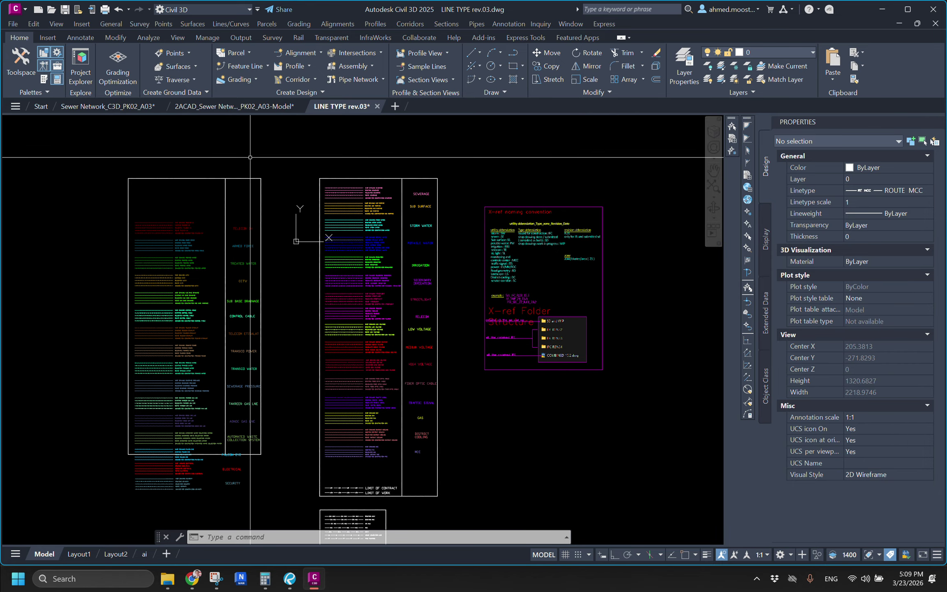
Copy the "ISSUSED FOR CONSTRUCTION SEWERAGE" sample line from the sewerage group of the line type legend to the clipboard
{"action": "scroll", "coordinate": [408, 197], "scroll_direction": "up", "scroll_amount": 4}
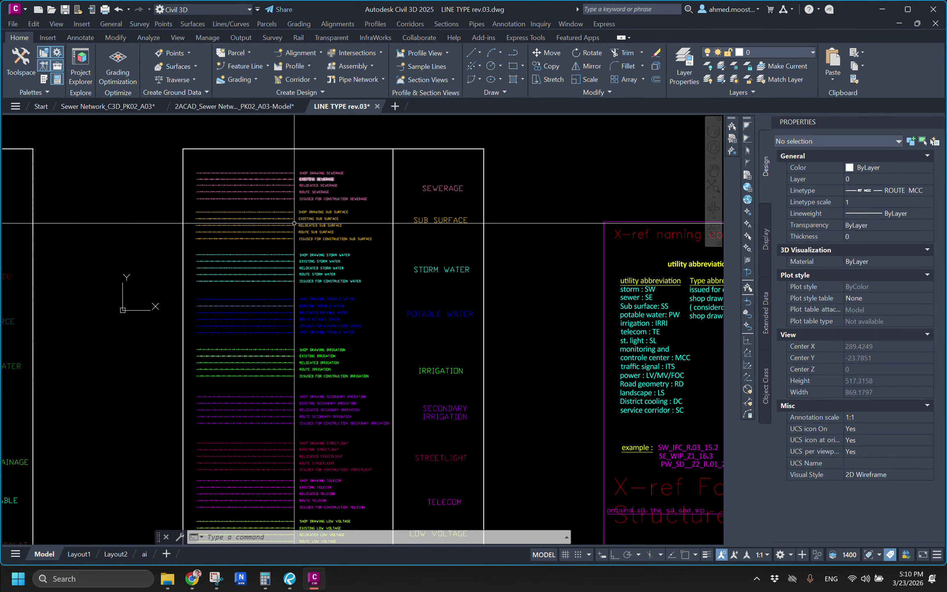
{"action": "scroll", "coordinate": [331, 206], "scroll_direction": "up", "scroll_amount": 3}
{"action": "middle_click_drag", "start_coordinate": [265, 188], "coordinate": [324, 241]}
{"action": "scroll", "coordinate": [324, 241], "scroll_direction": "down", "scroll_amount": 1}
{"action": "middle_click_drag", "start_coordinate": [298, 242], "coordinate": [396, 275]}
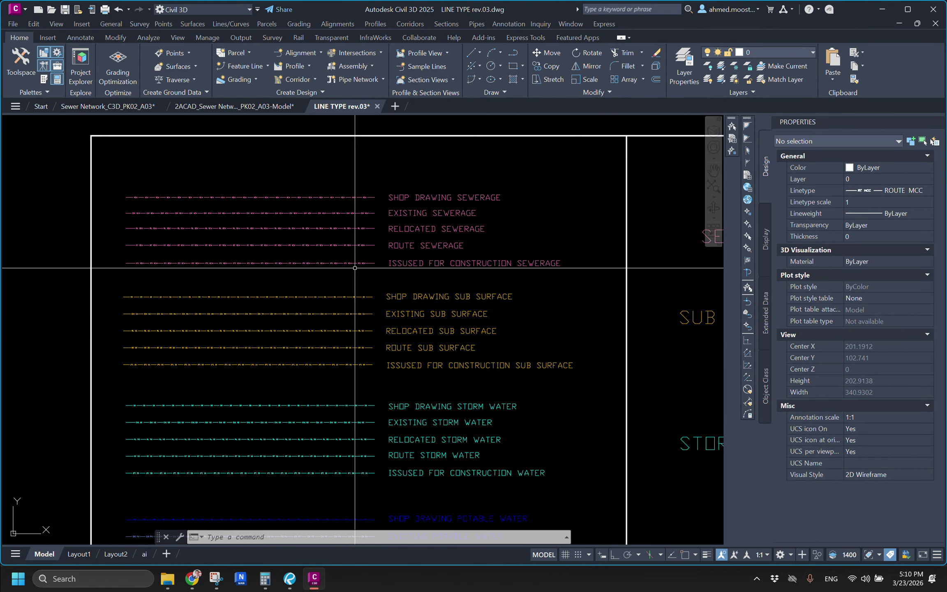
{"action": "scroll", "coordinate": [364, 268], "scroll_direction": "up", "scroll_amount": 4}
{"action": "left_click", "coordinate": [363, 253]}
{"action": "scroll", "coordinate": [363, 305], "scroll_direction": "up", "scroll_amount": 4}
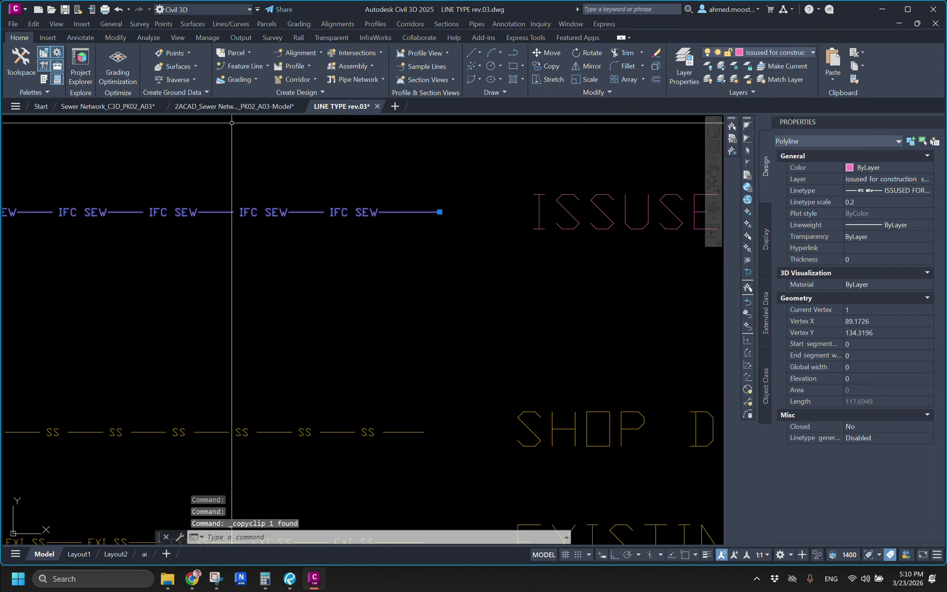
Paste the copied issued-for-construction sewerage sample line into the exported sewer network drawing, just north of the network
{"action": "left_click", "coordinate": [234, 106]}
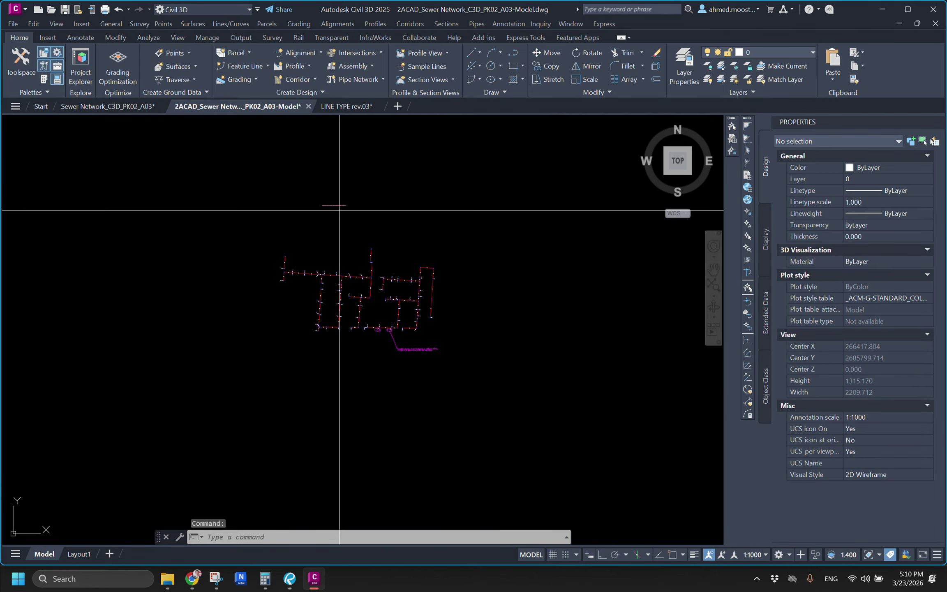
{"action": "key", "text": "ctrl+v"}
{"action": "scroll", "coordinate": [337, 198], "scroll_direction": "up", "scroll_amount": 15}
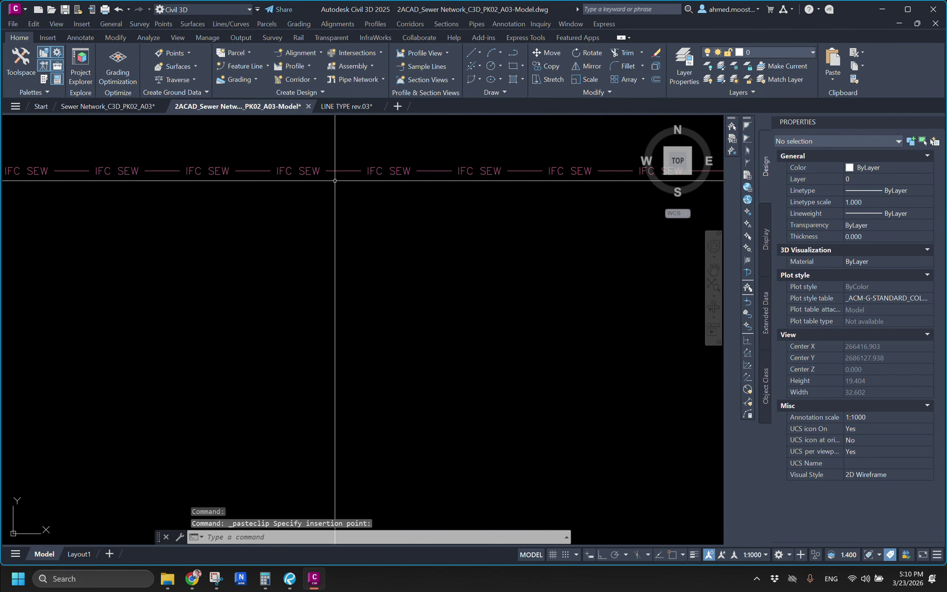
{"action": "scroll", "coordinate": [335, 180], "scroll_direction": "down", "scroll_amount": 10}
{"action": "key", "text": "Escape"}
{"action": "key", "text": "Escape"}
Use Match Properties to apply the pasted IFC SEW sample line's properties to the sewer network's pipe lines
{"action": "type", "text": "MA"}
{"action": "key", "text": "Return"}
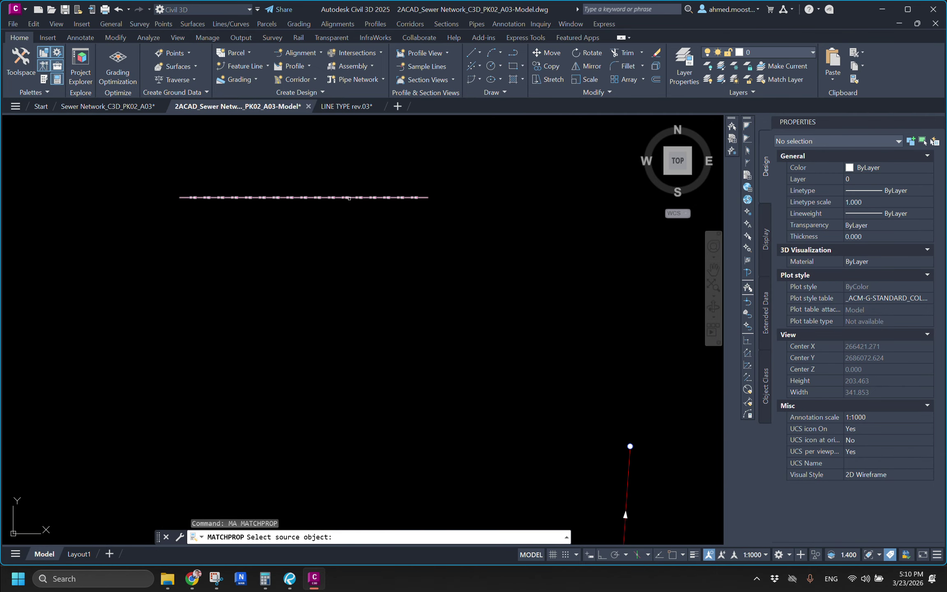
{"action": "left_click", "coordinate": [351, 198]}
{"action": "scroll", "coordinate": [370, 247], "scroll_direction": "down", "scroll_amount": 5}
{"action": "scroll", "coordinate": [231, 306], "scroll_direction": "up", "scroll_amount": 6}
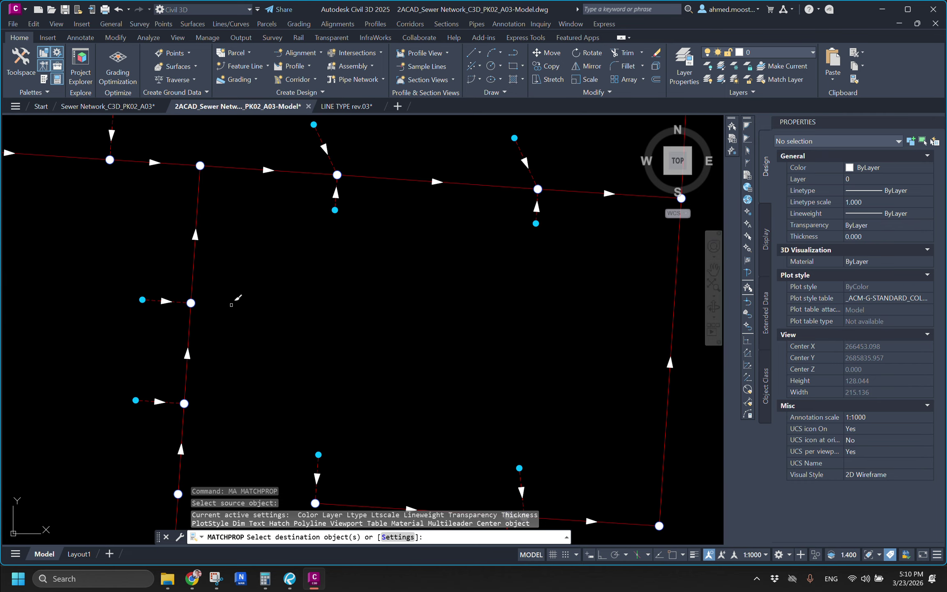
{"action": "scroll", "coordinate": [248, 288], "scroll_direction": "down", "scroll_amount": 2}
{"action": "middle_click_drag", "start_coordinate": [249, 287], "coordinate": [323, 271]}
{"action": "scroll", "coordinate": [238, 272], "scroll_direction": "down", "scroll_amount": 4}
{"action": "middle_click_drag", "start_coordinate": [238, 273], "coordinate": [399, 260]}
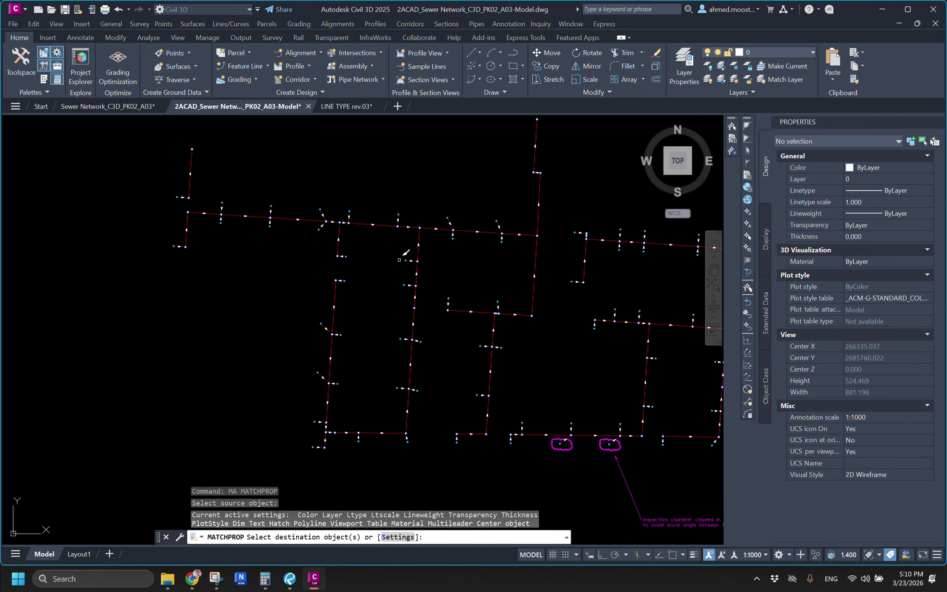
{"action": "middle_click_drag", "start_coordinate": [386, 313], "coordinate": [321, 276]}
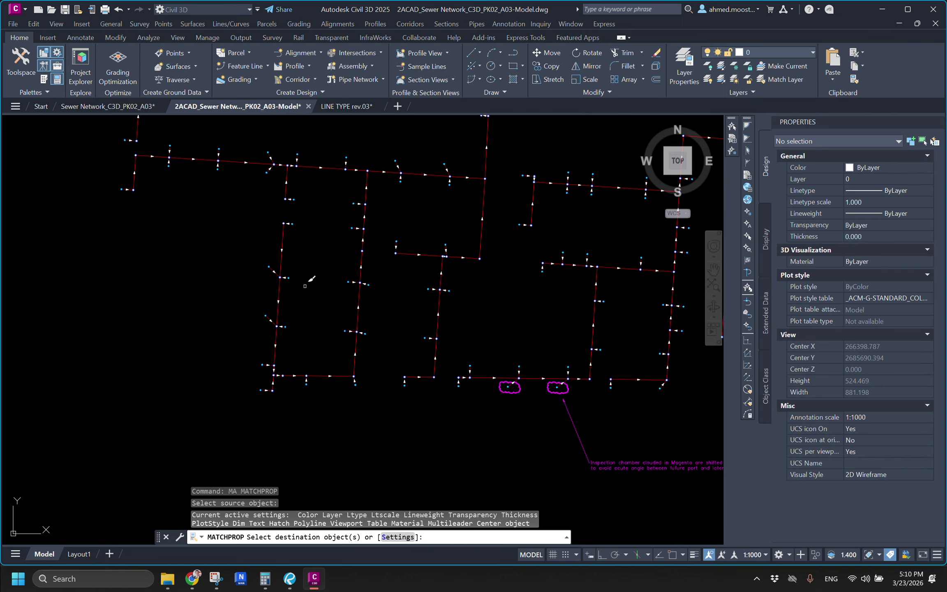
{"action": "scroll", "coordinate": [316, 277], "scroll_direction": "down", "scroll_amount": 4}
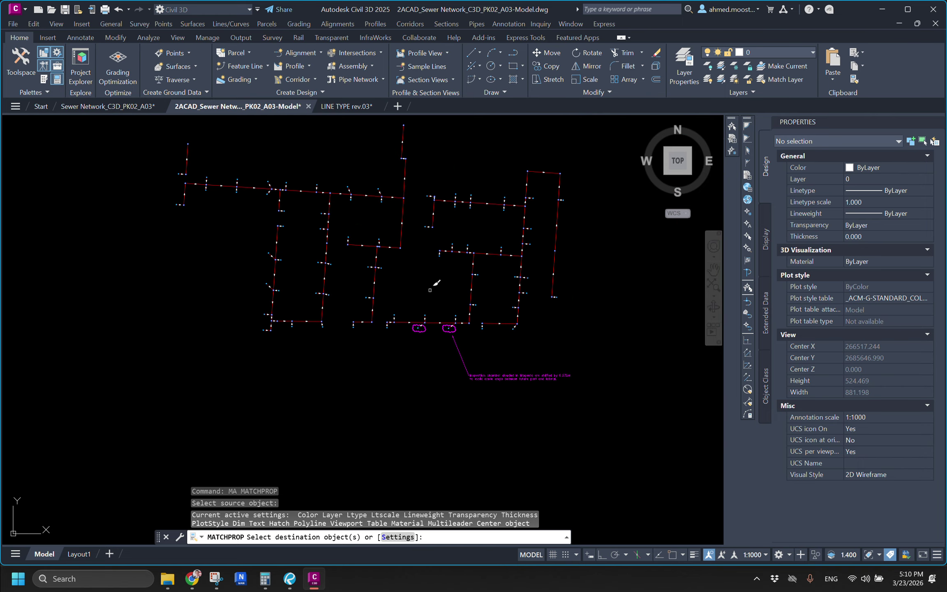
{"action": "left_click", "coordinate": [580, 217]}
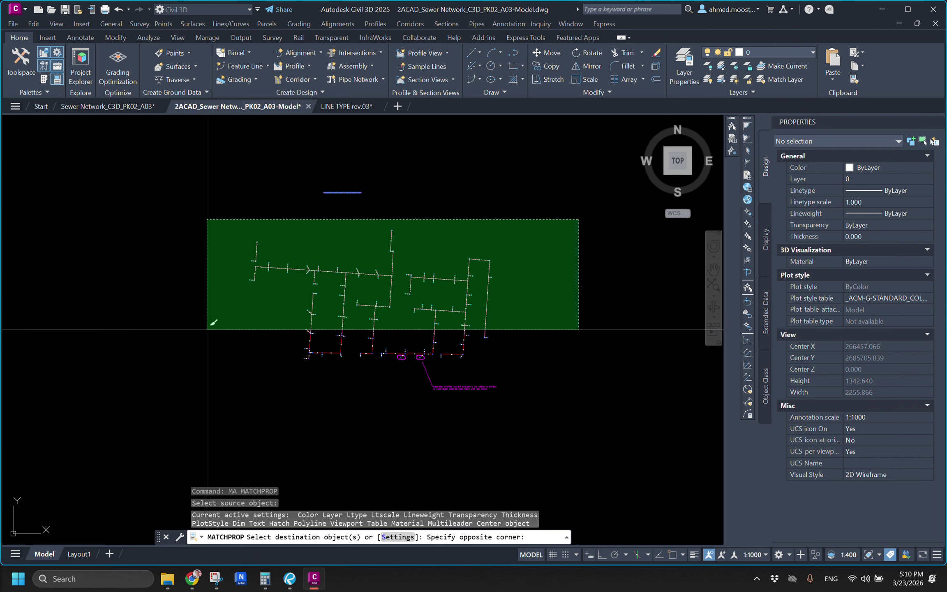
{"action": "left_click", "coordinate": [204, 339]}
{"action": "left_click", "coordinate": [257, 299]}
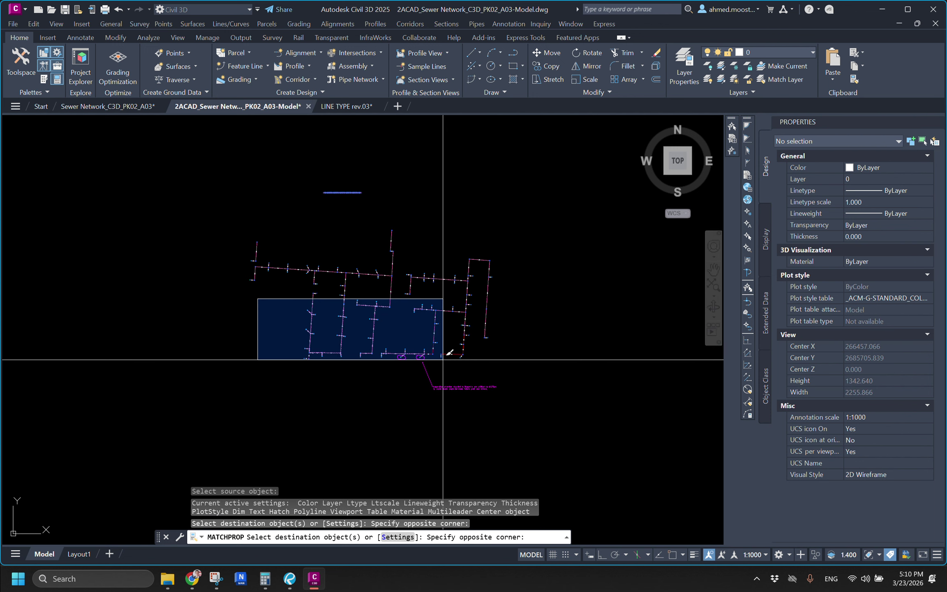
{"action": "left_click", "coordinate": [467, 357]}
Extend the property match to the remaining pipes at the network's south end, check the pipe lines and end the command
{"action": "scroll", "coordinate": [452, 348], "scroll_direction": "up", "scroll_amount": 12}
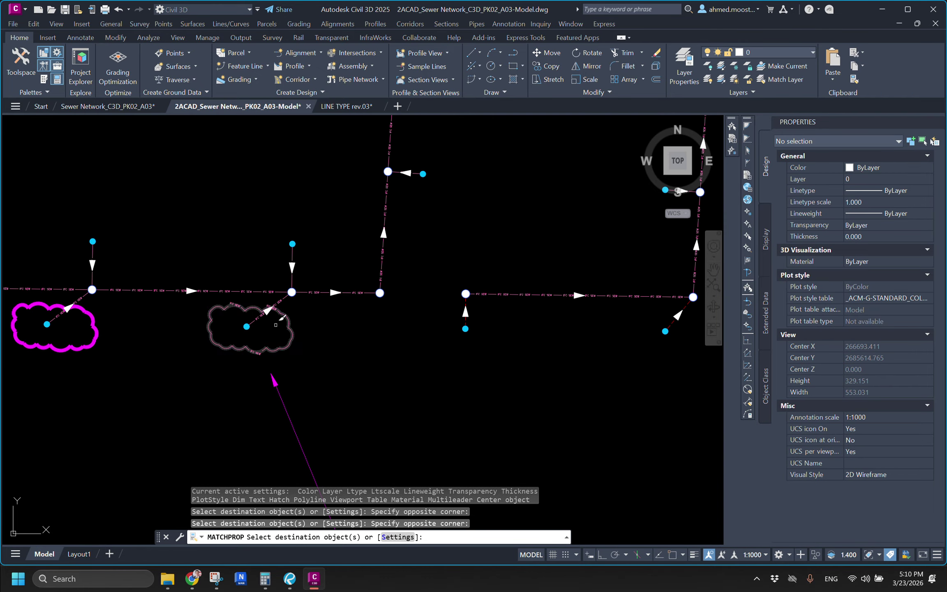
{"action": "scroll", "coordinate": [268, 312], "scroll_direction": "down", "scroll_amount": 10}
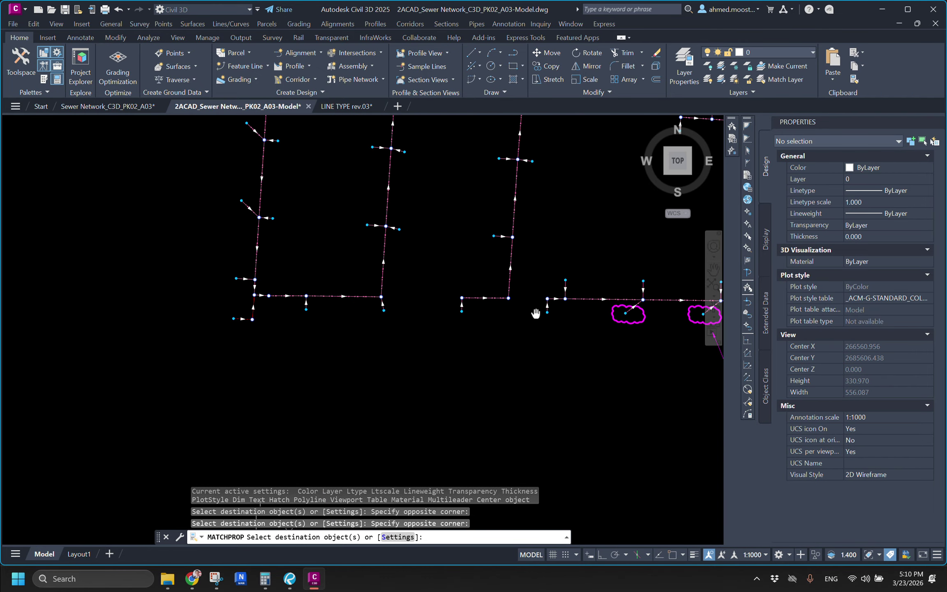
{"action": "left_click", "coordinate": [239, 362]}
{"action": "scroll", "coordinate": [381, 308], "scroll_direction": "up", "scroll_amount": 6}
{"action": "scroll", "coordinate": [383, 306], "scroll_direction": "down", "scroll_amount": 10}
{"action": "middle_click_drag", "start_coordinate": [401, 311], "coordinate": [273, 290]}
{"action": "scroll", "coordinate": [328, 313], "scroll_direction": "up", "scroll_amount": 5}
{"action": "scroll", "coordinate": [317, 423], "scroll_direction": "down", "scroll_amount": 6}
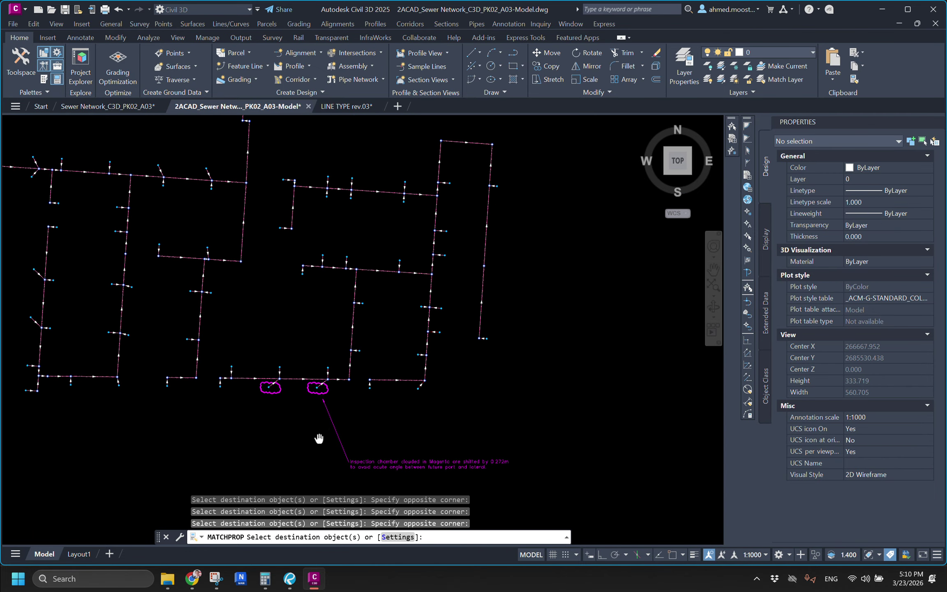
{"action": "scroll", "coordinate": [302, 302], "scroll_direction": "up", "scroll_amount": 9}
{"action": "scroll", "coordinate": [372, 306], "scroll_direction": "down", "scroll_amount": 10}
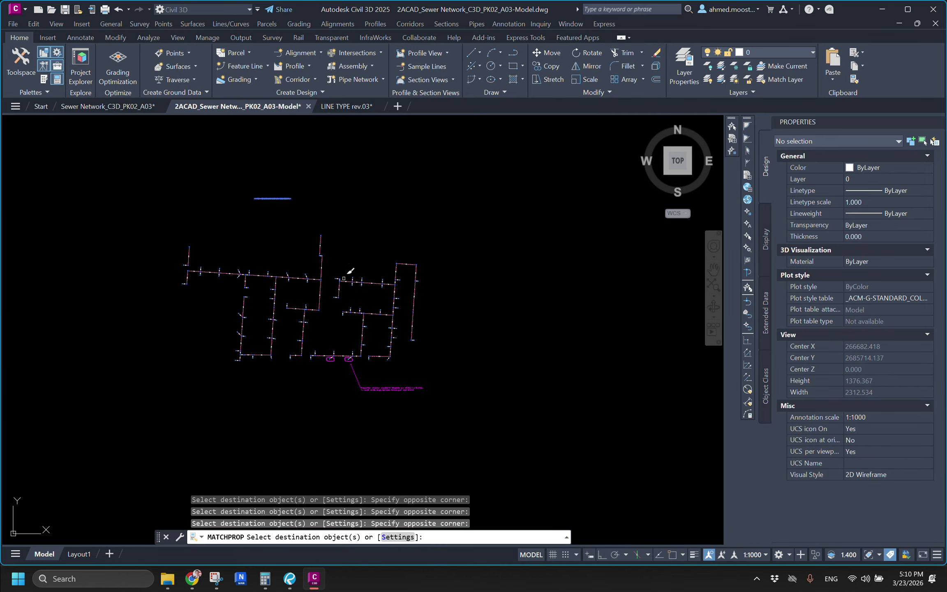
{"action": "key", "text": "Escape"}
{"action": "key", "text": "Escape"}
{"action": "key", "text": "Escape"}
Erase the pasted IFC SEW sample line above the network
{"action": "left_click", "coordinate": [237, 179]}
{"action": "left_click", "coordinate": [366, 217]}
{"action": "type", "text": "e"}
{"action": "key", "text": "space"}
{"action": "key", "text": "Escape"}
{"action": "key", "text": "Escape"}
{"action": "key", "text": "Escape"}
Copy the whole sewer network with its clouds and note, and create a drawing from the Autodesk Civil 3D (Metric) NCS template
{"action": "scroll", "coordinate": [353, 224], "scroll_direction": "down", "scroll_amount": 3}
{"action": "scroll", "coordinate": [317, 285], "scroll_direction": "up", "scroll_amount": 3}
{"action": "left_click", "coordinate": [190, 165]}
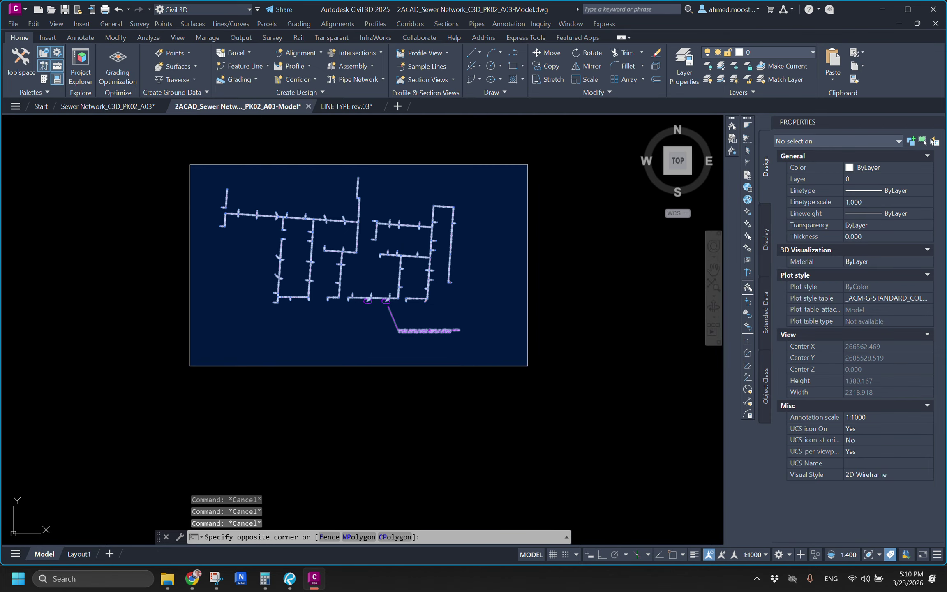
{"action": "left_click", "coordinate": [529, 395]}
{"action": "key", "text": "ctrl+c"}
{"action": "key", "text": "ctrl+n"}
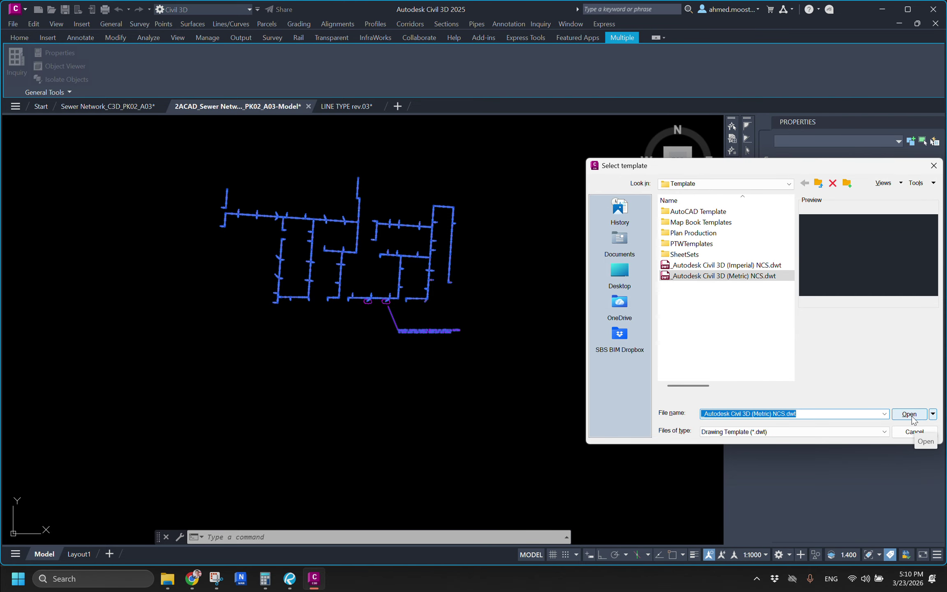
{"action": "left_click", "coordinate": [909, 415]}
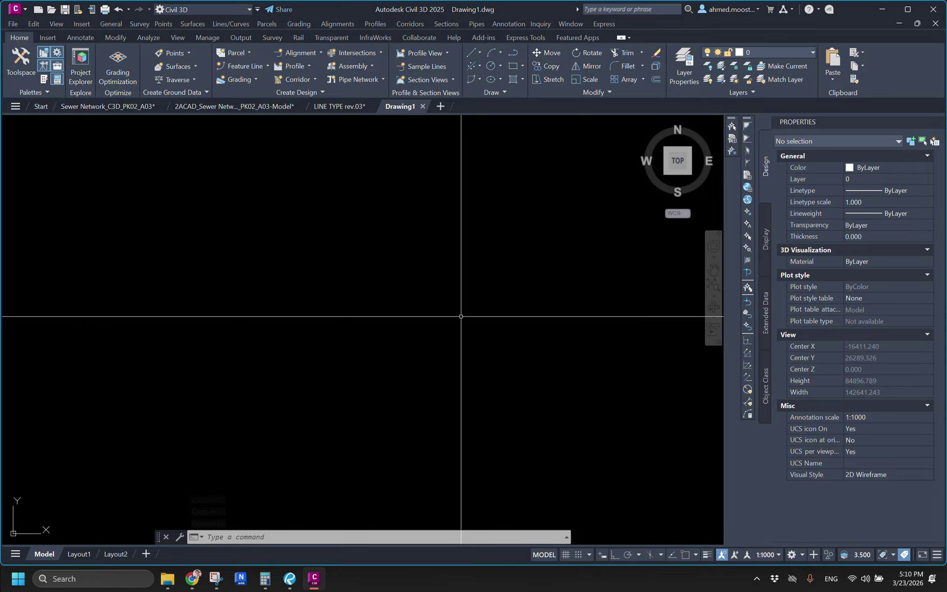
Paste the copied network into the new drawing at its original coordinates and show it in full
{"action": "left_click", "coordinate": [832, 78]}
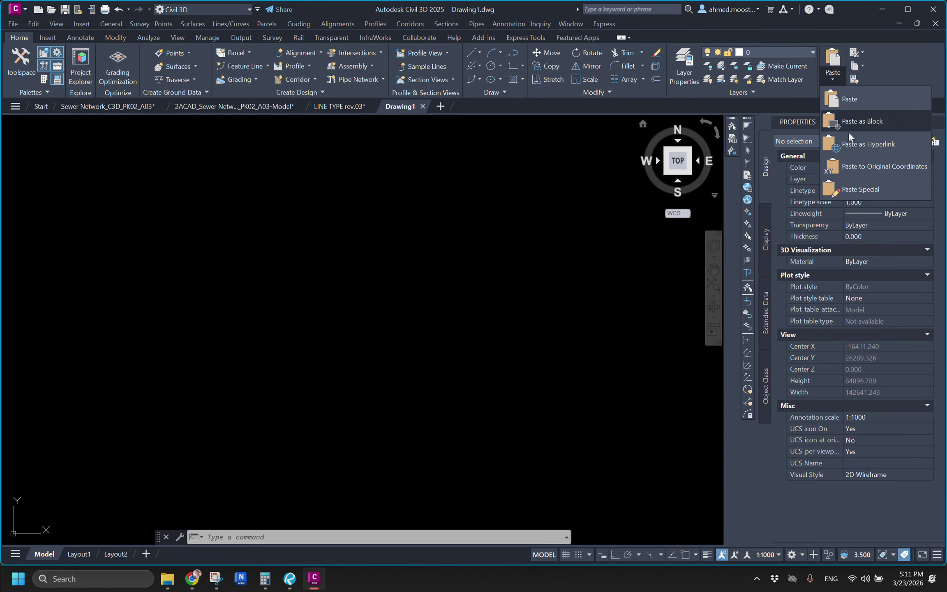
{"action": "left_click", "coordinate": [859, 166]}
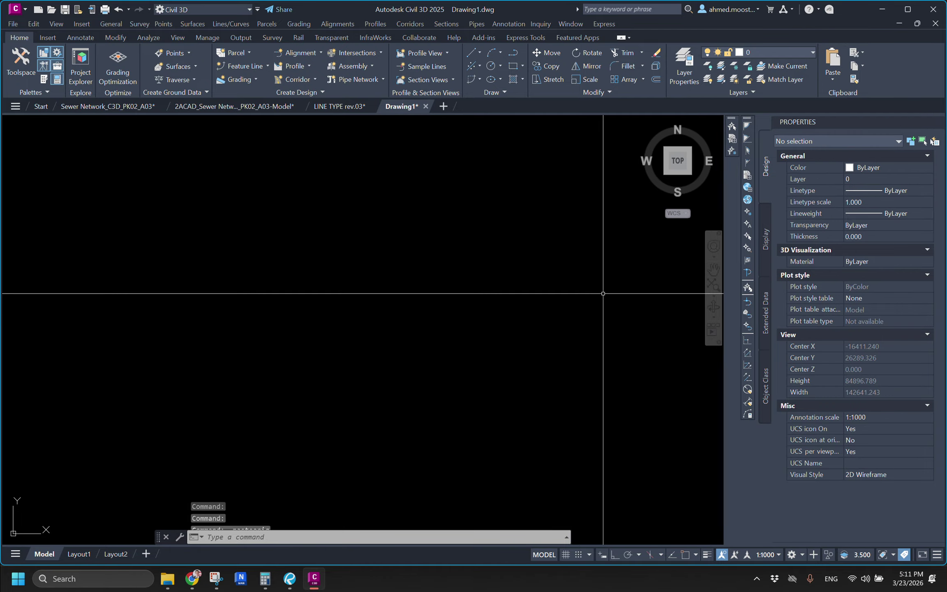
{"action": "middle_click", "coordinate": [364, 273]}
{"action": "middle_click", "coordinate": [364, 273]}
{"action": "scroll", "coordinate": [401, 311], "scroll_direction": "down", "scroll_amount": 3}
{"action": "key", "text": "Escape"}
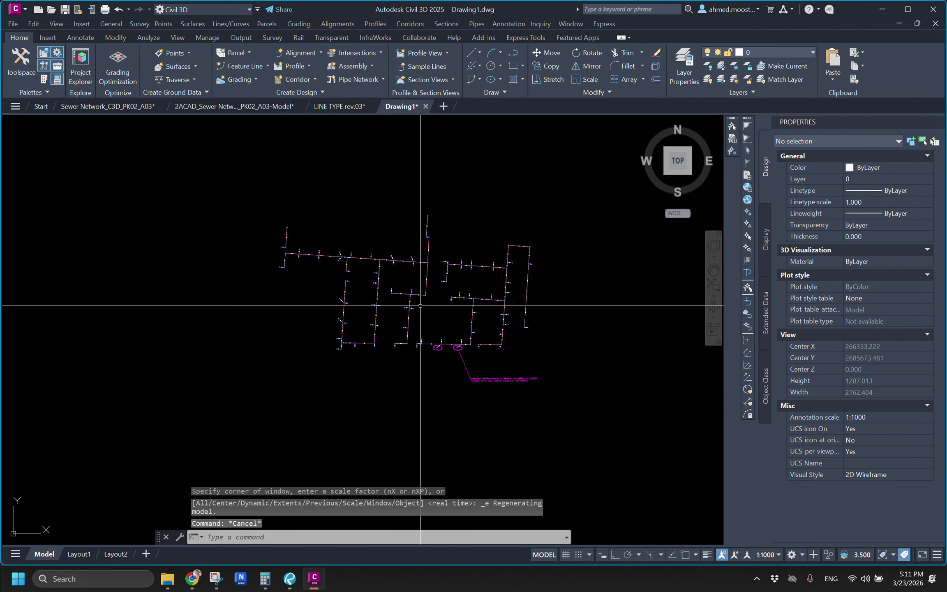
Run OVERKILL on the pasted network to delete duplicate and overlapping objects, keeping the offered comparison settings
{"action": "key", "text": "Escape"}
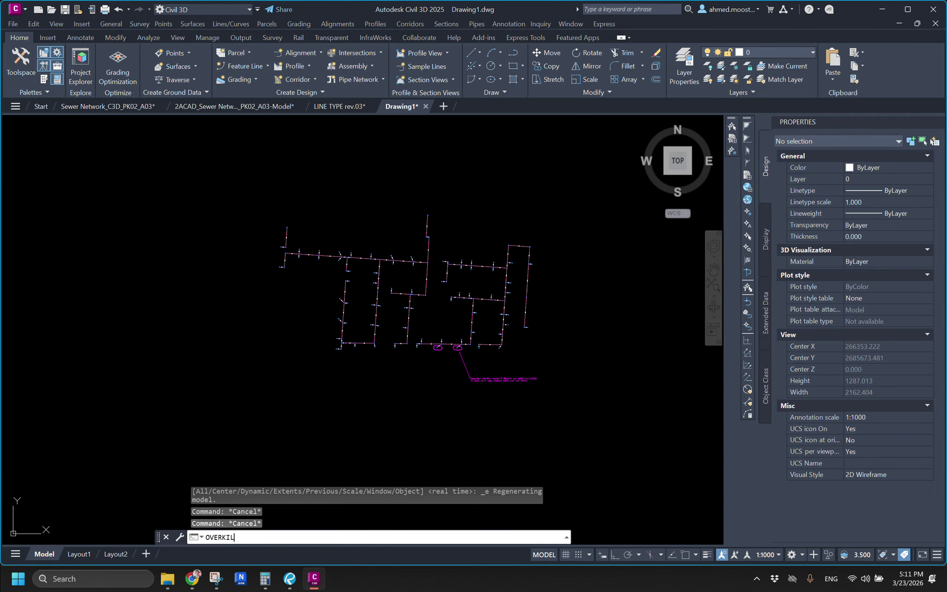
{"action": "key", "text": "Return"}
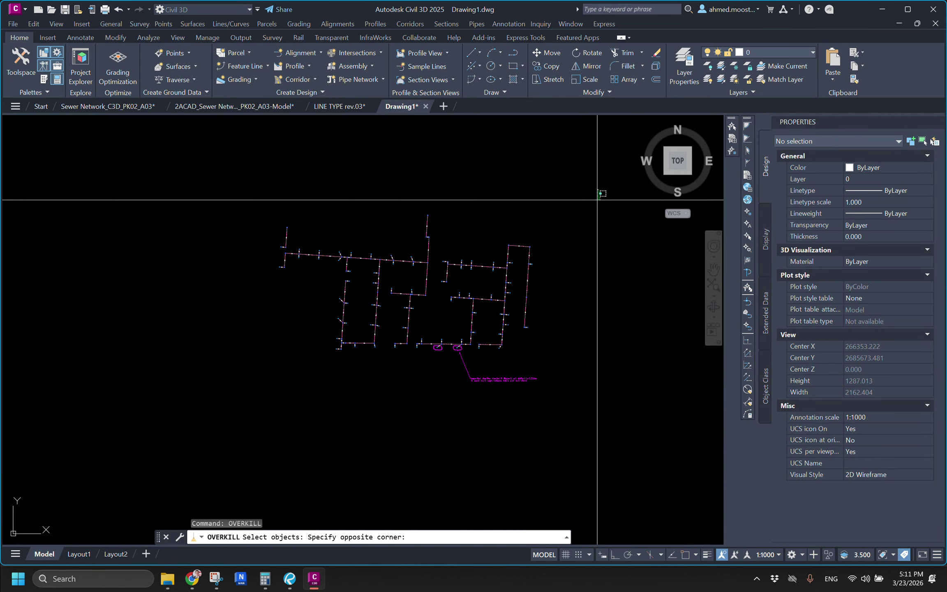
{"action": "left_click", "coordinate": [597, 199]}
{"action": "key", "text": "Return"}
{"action": "left_click", "coordinate": [838, 385]}
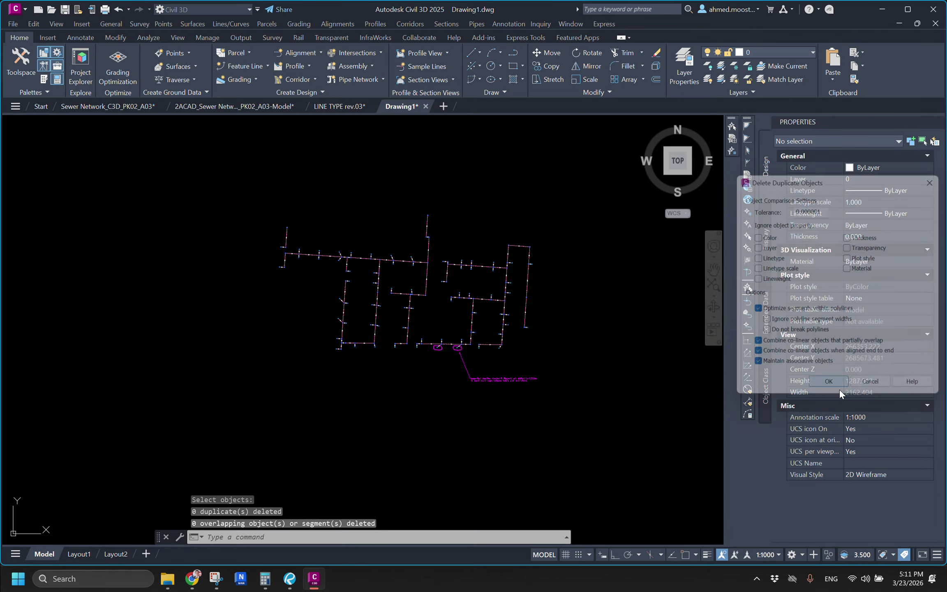
Purge all unused named items from the new drawing, accepting all checked items at once
{"action": "middle_click_drag", "start_coordinate": [335, 308], "coordinate": [338, 313]}
{"action": "key", "text": "Escape"}
{"action": "key", "text": "Escape"}
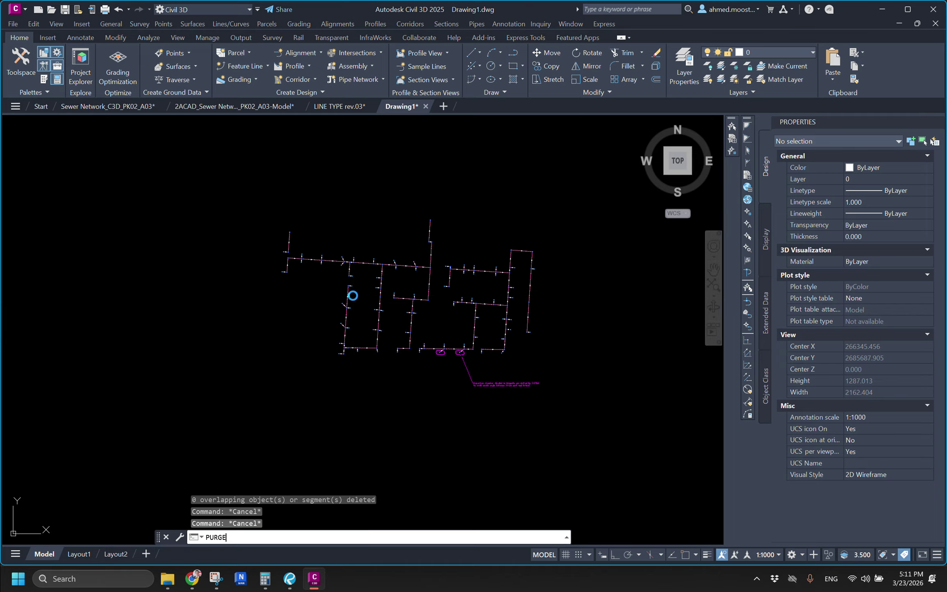
{"action": "key", "text": "Return"}
{"action": "left_click", "coordinate": [834, 421]}
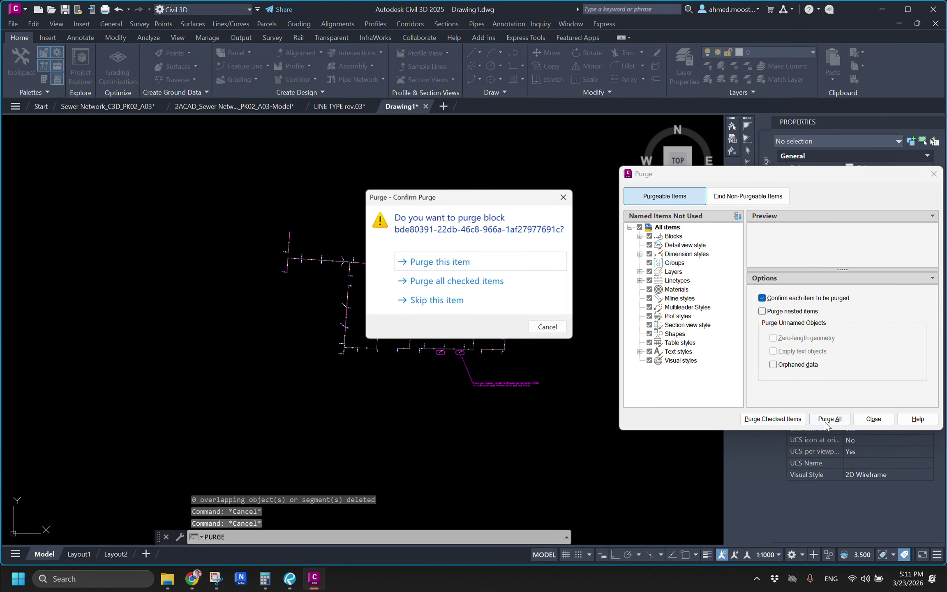
{"action": "left_click", "coordinate": [481, 282]}
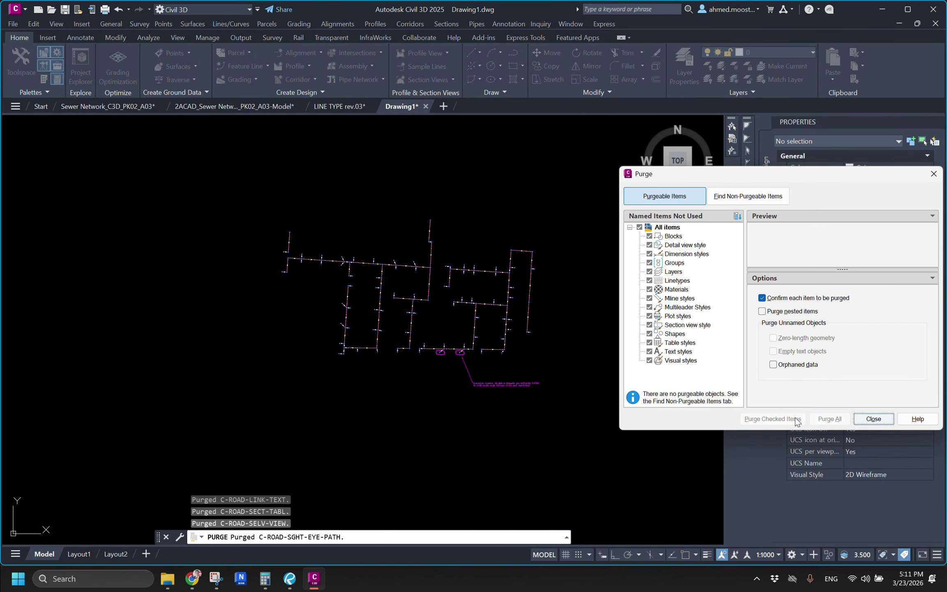
{"action": "left_click", "coordinate": [873, 419]}
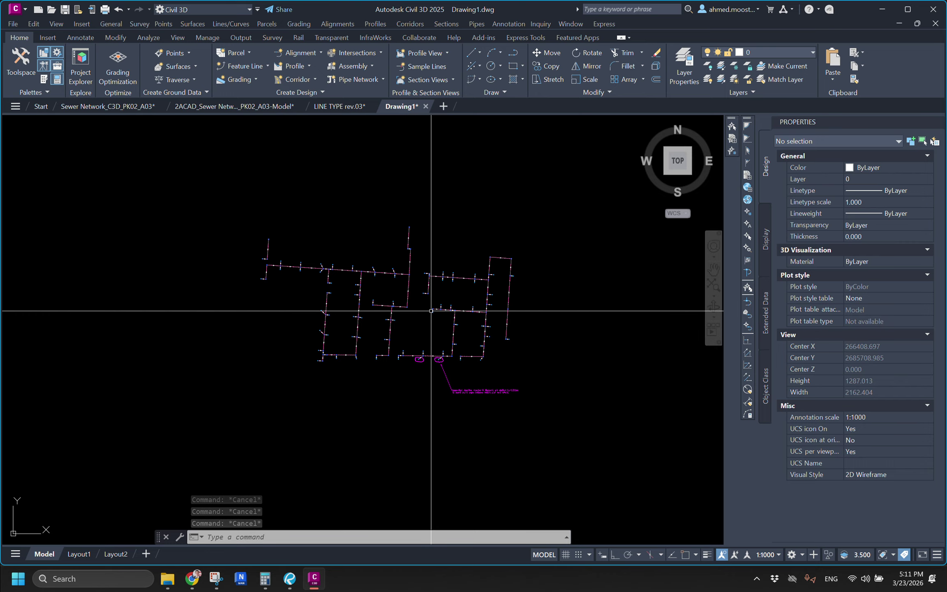
Examine the utility and type abbreviations of the X-ref naming convention in the LINE TYPE rev.03 drawing
{"action": "left_click", "coordinate": [333, 106]}
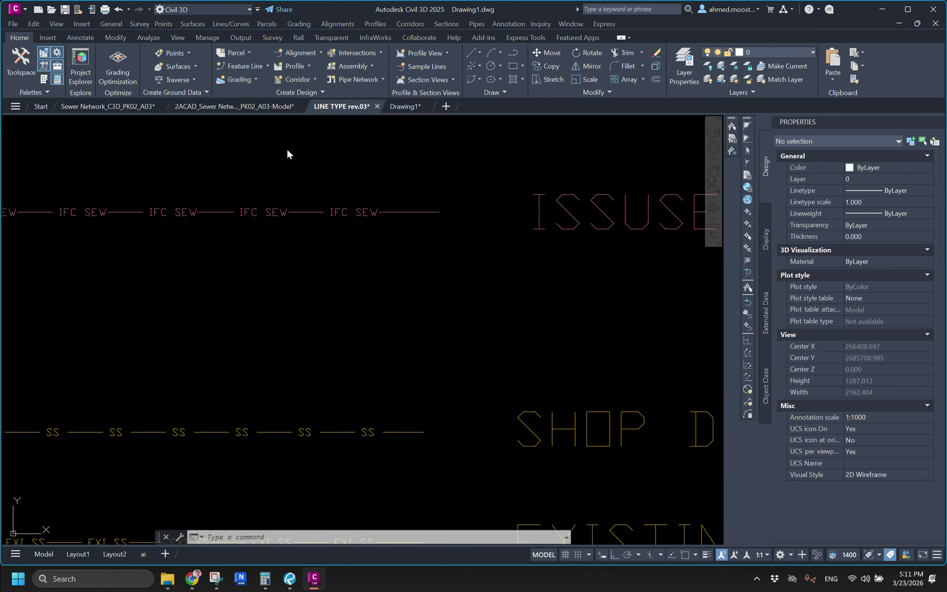
{"action": "scroll", "coordinate": [507, 240], "scroll_direction": "down", "scroll_amount": 7}
{"action": "mouse_move", "coordinate": [534, 243]}
{"action": "middle_mouse_down"}
{"action": "mouse_move", "coordinate": [442, 273]}
{"action": "mouse_move", "coordinate": [185, 212]}
{"action": "middle_mouse_up"}
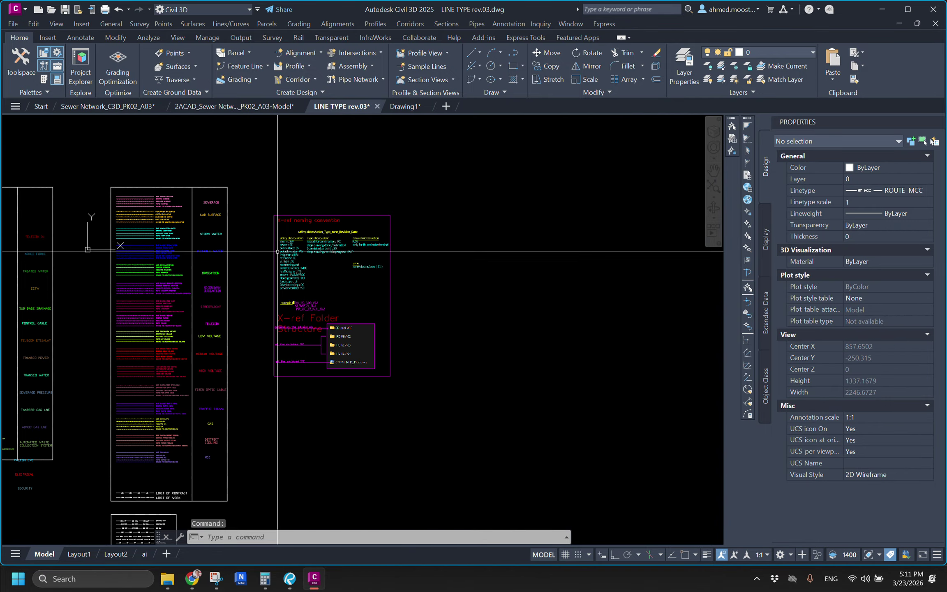
{"action": "scroll", "coordinate": [289, 255], "scroll_direction": "up", "scroll_amount": 8}
{"action": "scroll", "coordinate": [331, 224], "scroll_direction": "down", "scroll_amount": 3}
{"action": "middle_click_drag", "start_coordinate": [331, 224], "coordinate": [317, 296]}
{"action": "scroll", "coordinate": [332, 193], "scroll_direction": "up", "scroll_amount": 3}
{"action": "middle_click_drag", "start_coordinate": [333, 207], "coordinate": [323, 258]}
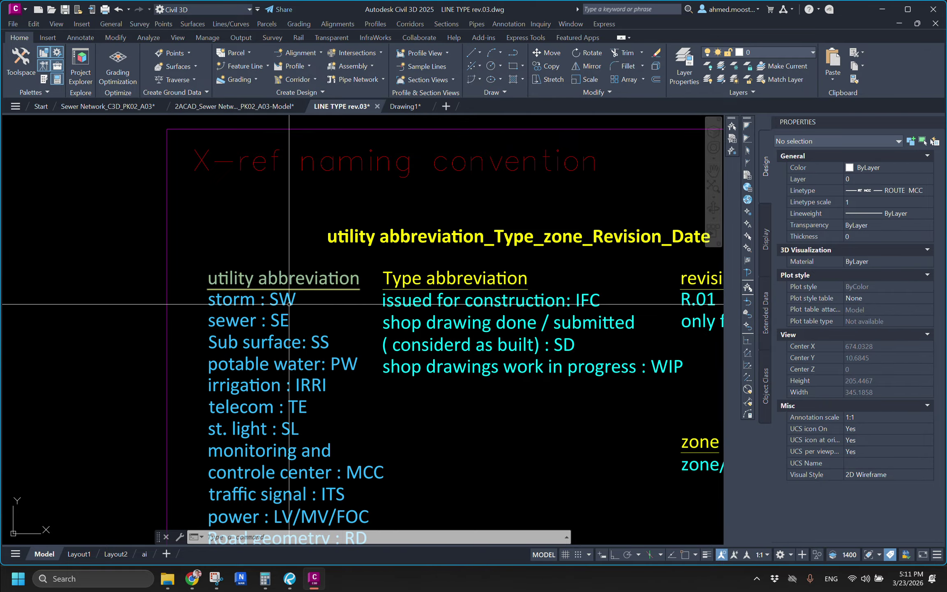
{"action": "mouse_move", "coordinate": [295, 308]}
{"action": "middle_mouse_down"}
{"action": "mouse_move", "coordinate": [290, 253]}
{"action": "mouse_move", "coordinate": [288, 267]}
{"action": "mouse_move", "coordinate": [212, 293]}
{"action": "middle_mouse_up"}
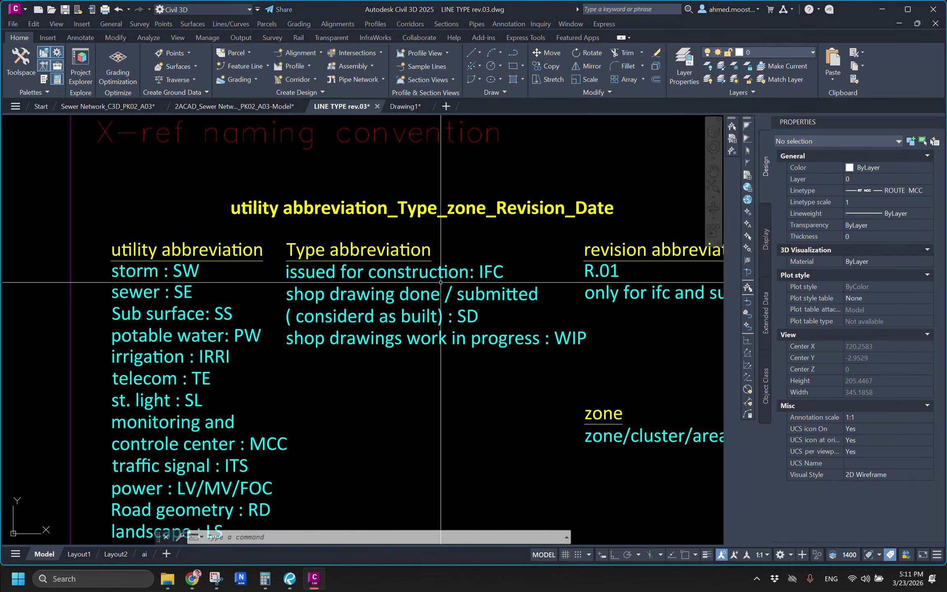
{"action": "middle_click_drag", "start_coordinate": [434, 275], "coordinate": [306, 251]}
{"action": "middle_click_drag", "start_coordinate": [366, 243], "coordinate": [471, 264]}
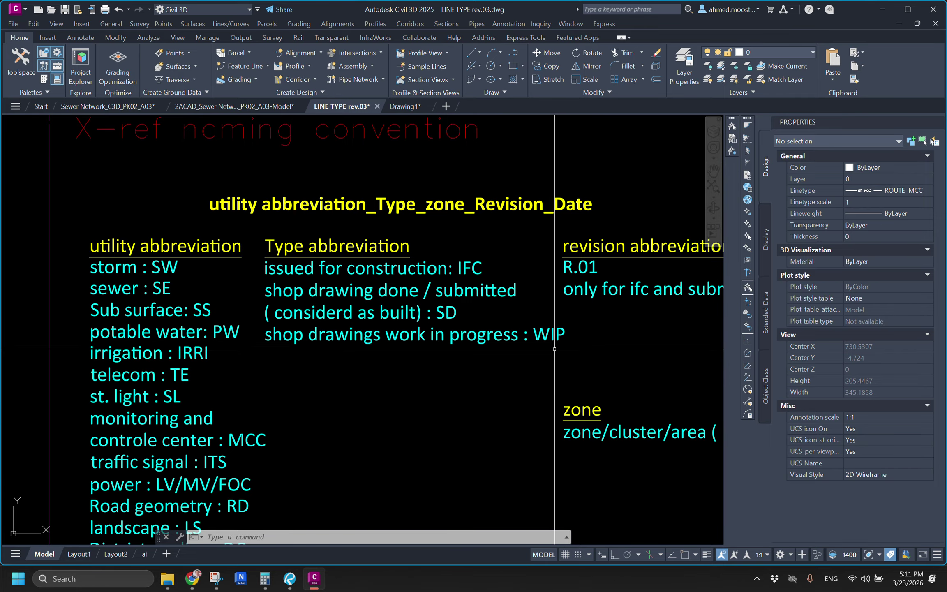
Examine the naming convention's revision and zone codes and the example X-ref file names below them
{"action": "middle_click_drag", "start_coordinate": [587, 256], "coordinate": [302, 269]}
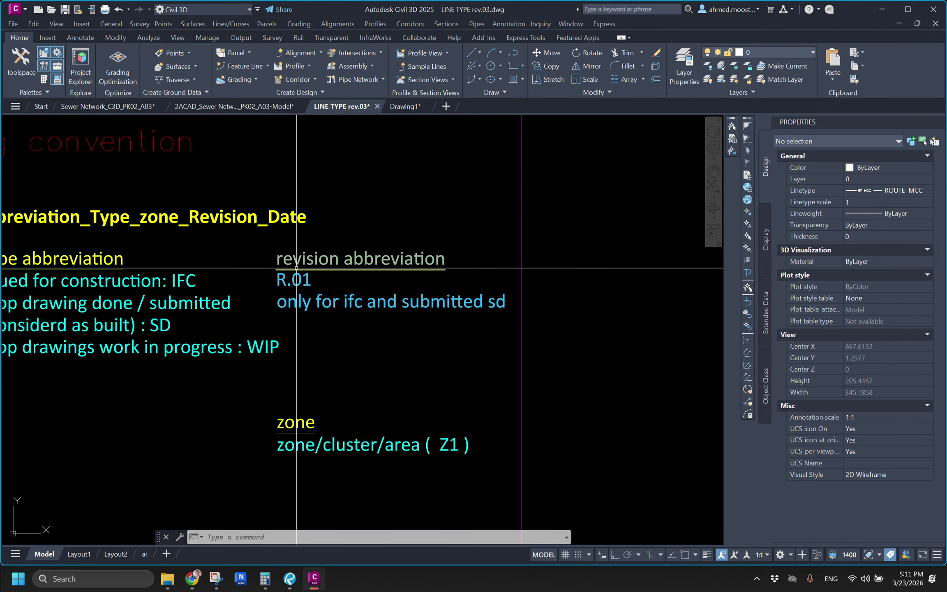
{"action": "middle_click_drag", "start_coordinate": [369, 347], "coordinate": [338, 254]}
{"action": "scroll", "coordinate": [418, 351], "scroll_direction": "down", "scroll_amount": 2}
{"action": "middle_click_drag", "start_coordinate": [418, 351], "coordinate": [397, 284]}
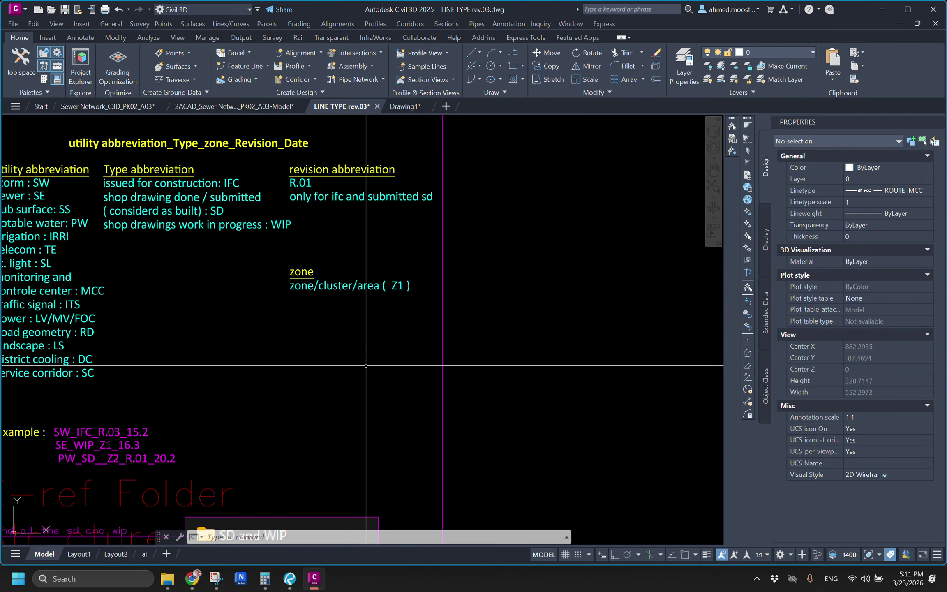
{"action": "middle_click_drag", "start_coordinate": [230, 395], "coordinate": [524, 307]}
{"action": "scroll", "coordinate": [429, 360], "scroll_direction": "up", "scroll_amount": 2}
{"action": "left_click", "coordinate": [403, 383]}
{"action": "scroll", "coordinate": [396, 390], "scroll_direction": "up", "scroll_amount": 4}
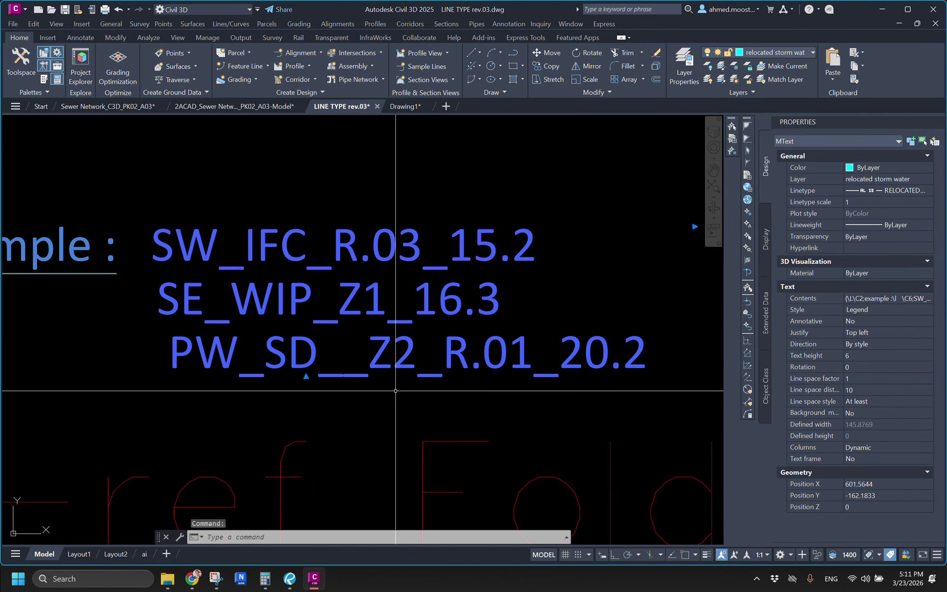
{"action": "middle_click_drag", "start_coordinate": [194, 355], "coordinate": [208, 363]}
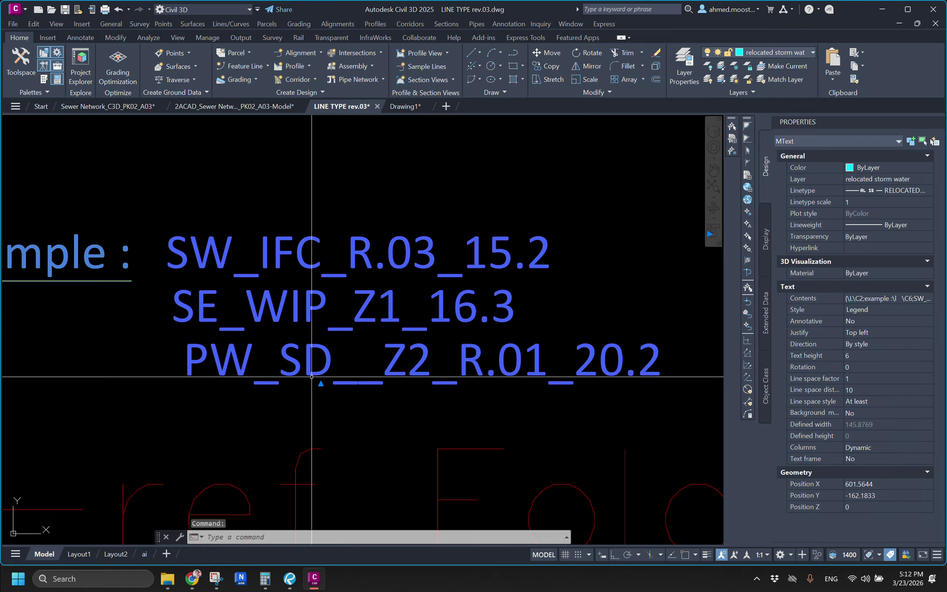
Review the three example X-ref file names letter code by letter code, and clear the text selection
{"action": "middle_click_drag", "start_coordinate": [405, 366], "coordinate": [229, 340]}
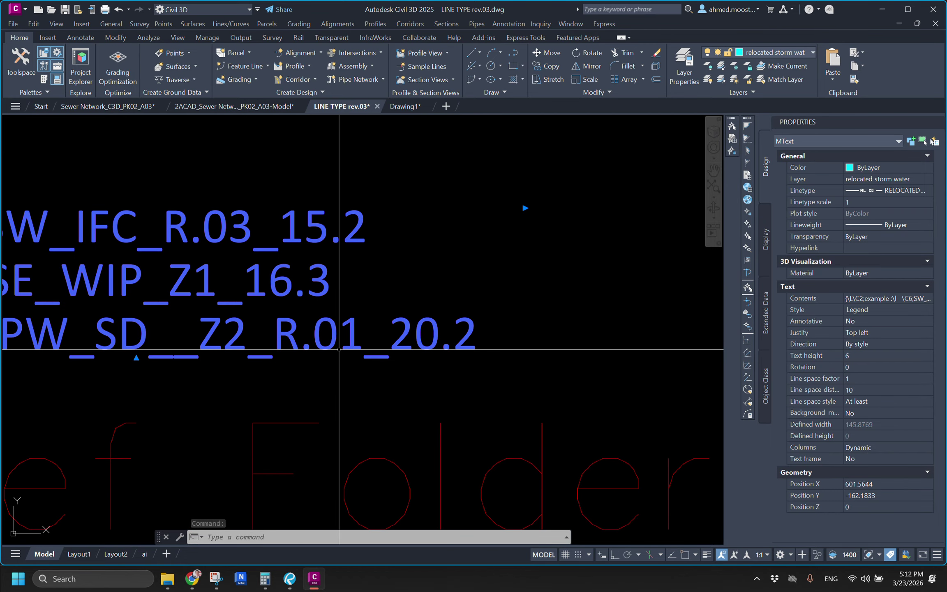
{"action": "scroll", "coordinate": [425, 335], "scroll_direction": "down", "scroll_amount": 2}
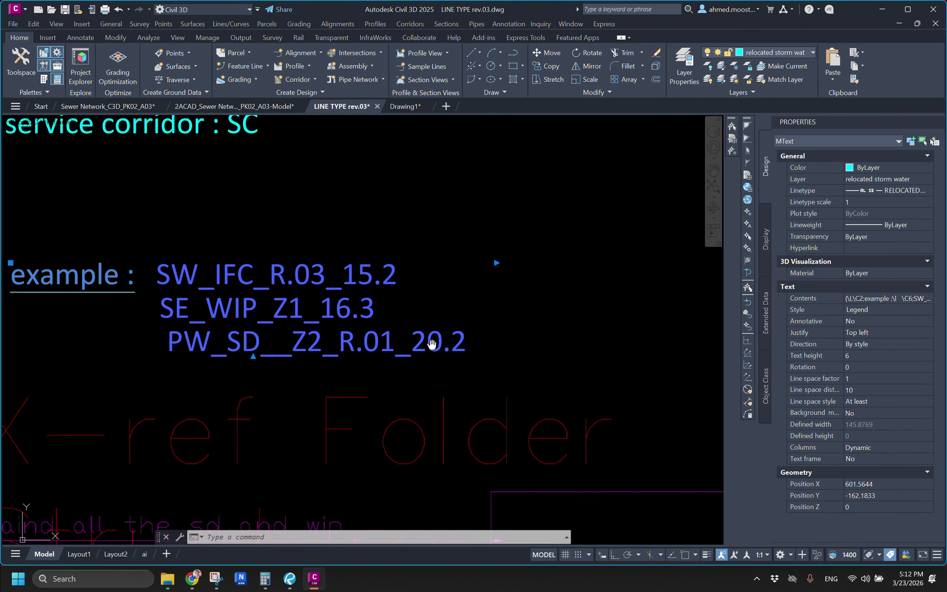
{"action": "middle_click_drag", "start_coordinate": [427, 341], "coordinate": [439, 368]}
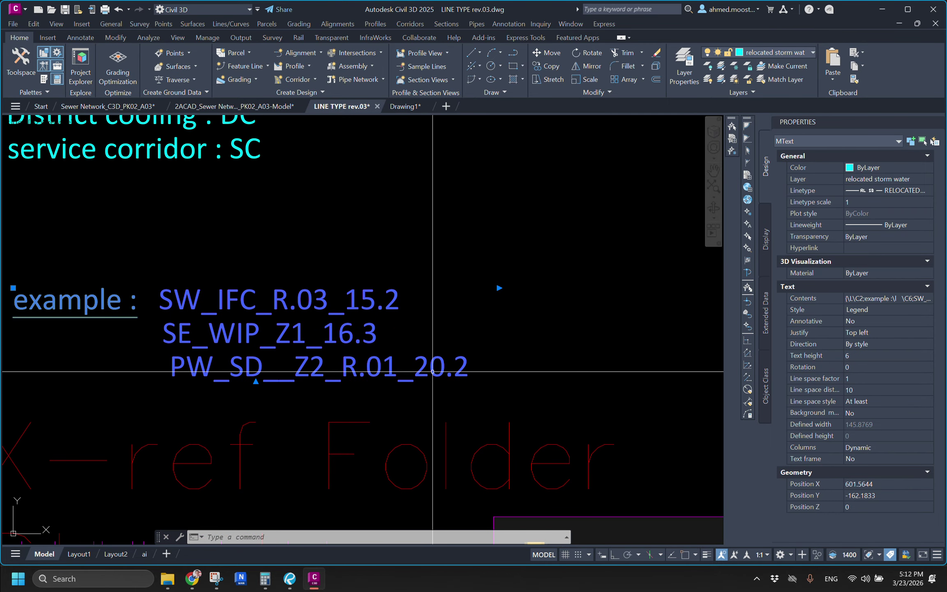
{"action": "middle_click_drag", "start_coordinate": [178, 342], "coordinate": [222, 356]}
{"action": "scroll", "coordinate": [228, 354], "scroll_direction": "up", "scroll_amount": 2}
{"action": "middle_click_drag", "start_coordinate": [419, 353], "coordinate": [362, 359]}
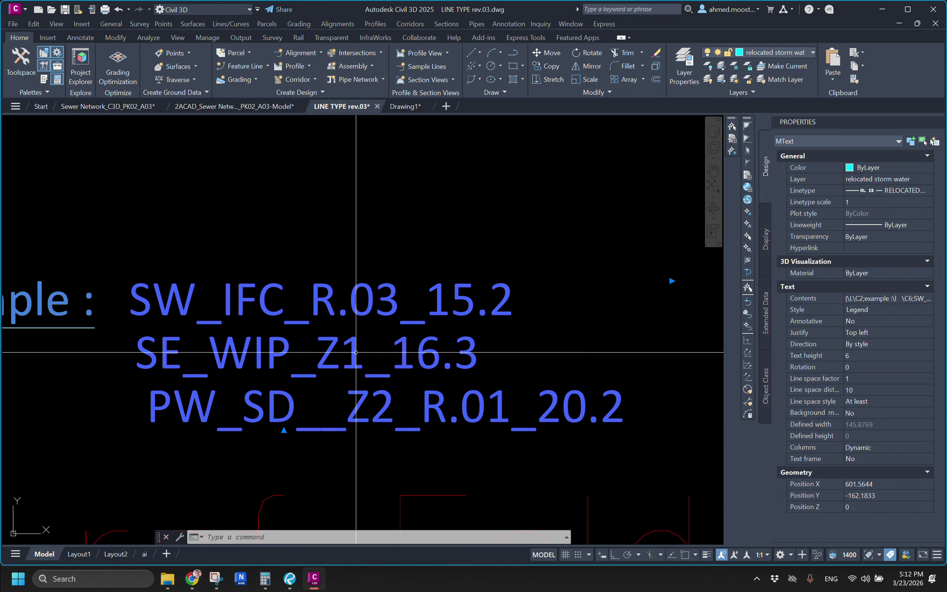
{"action": "mouse_move", "coordinate": [444, 354]}
{"action": "middle_mouse_down"}
{"action": "mouse_move", "coordinate": [379, 348]}
{"action": "mouse_move", "coordinate": [398, 362]}
{"action": "mouse_move", "coordinate": [372, 242]}
{"action": "middle_mouse_up"}
{"action": "scroll", "coordinate": [402, 358], "scroll_direction": "down", "scroll_amount": 8}
{"action": "key", "text": "Escape"}
{"action": "scroll", "coordinate": [456, 322], "scroll_direction": "down", "scroll_amount": 4}
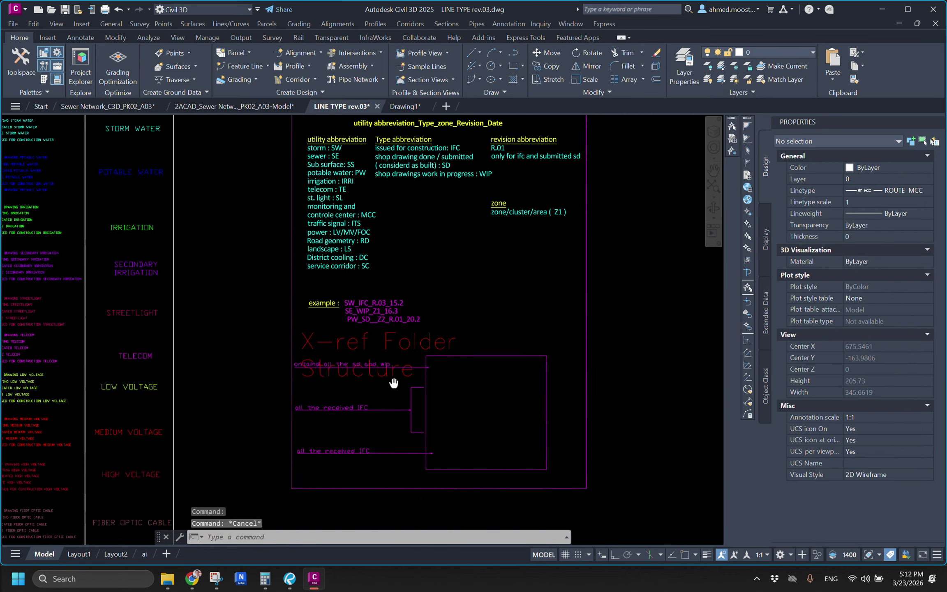
{"action": "middle_click_drag", "start_coordinate": [382, 334], "coordinate": [477, 346]}
Switch to the new Drawing1 drawing and start saving it under a new name
{"action": "left_click", "coordinate": [405, 106]}
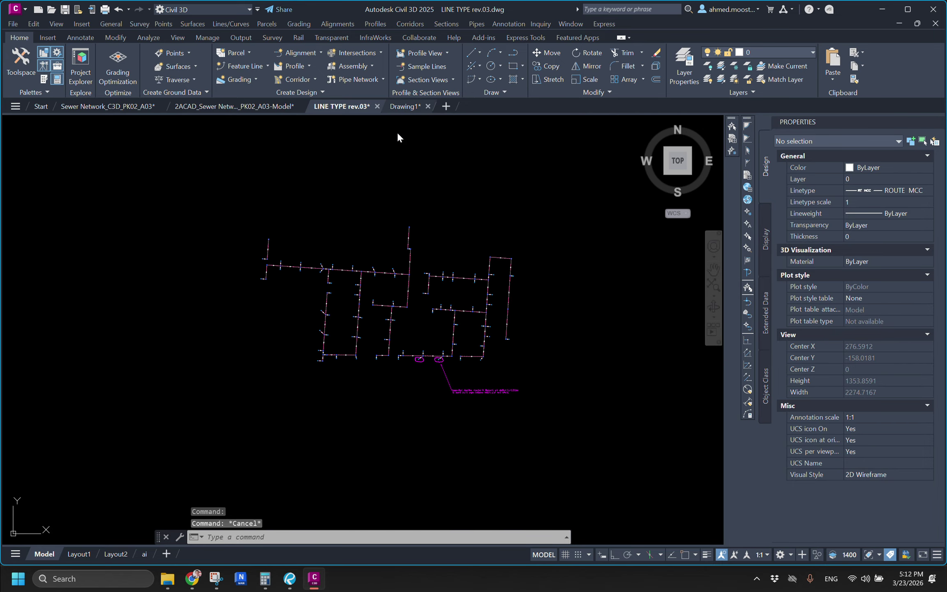
{"action": "key", "text": "ctrl+shift+s"}
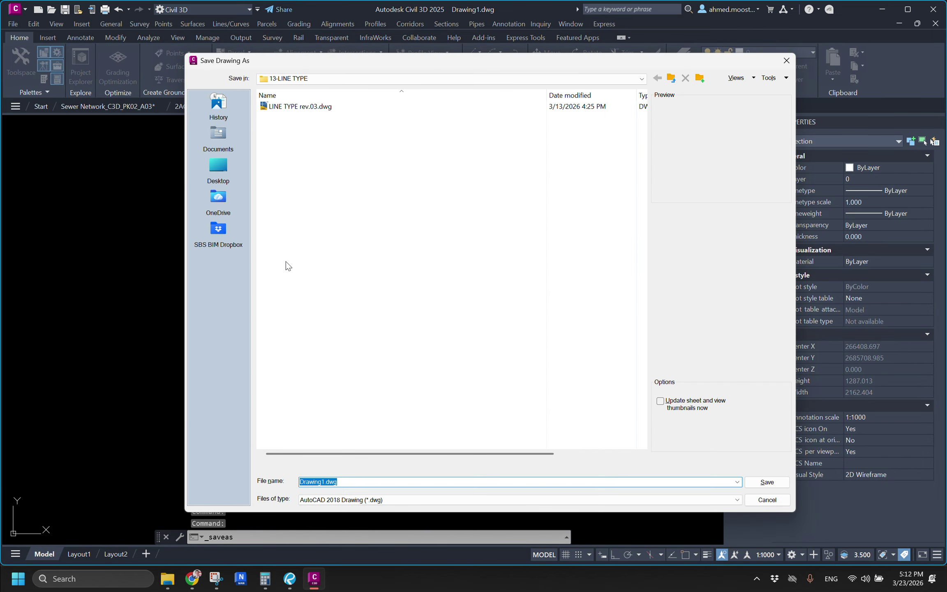
{"action": "left_click", "coordinate": [671, 78]}
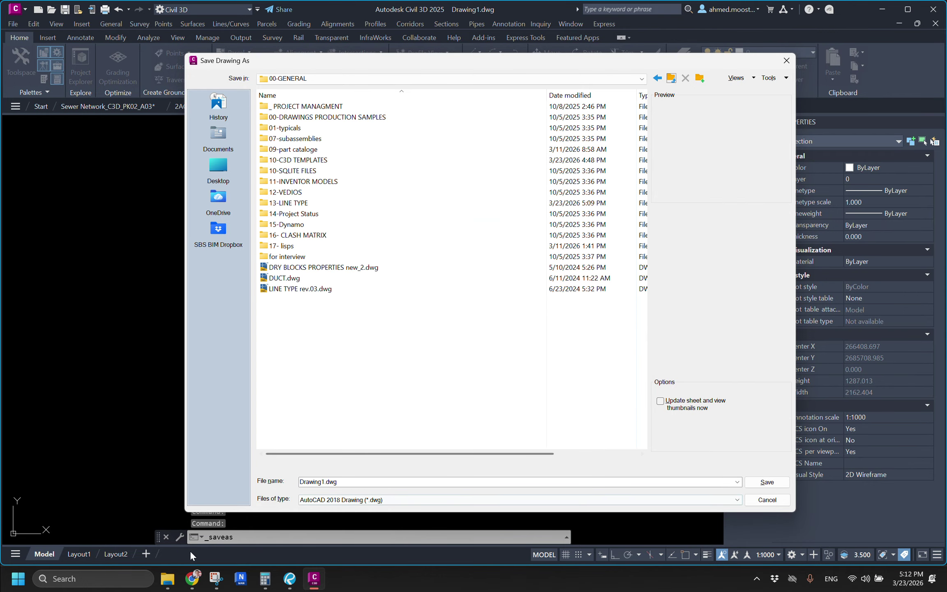
In File Explorer, open the folder D:\NBHH\sessions\ALNAHDA\01-THE COMBINED 2D
{"action": "left_click", "coordinate": [168, 579]}
{"action": "left_click", "coordinate": [68, 33]}
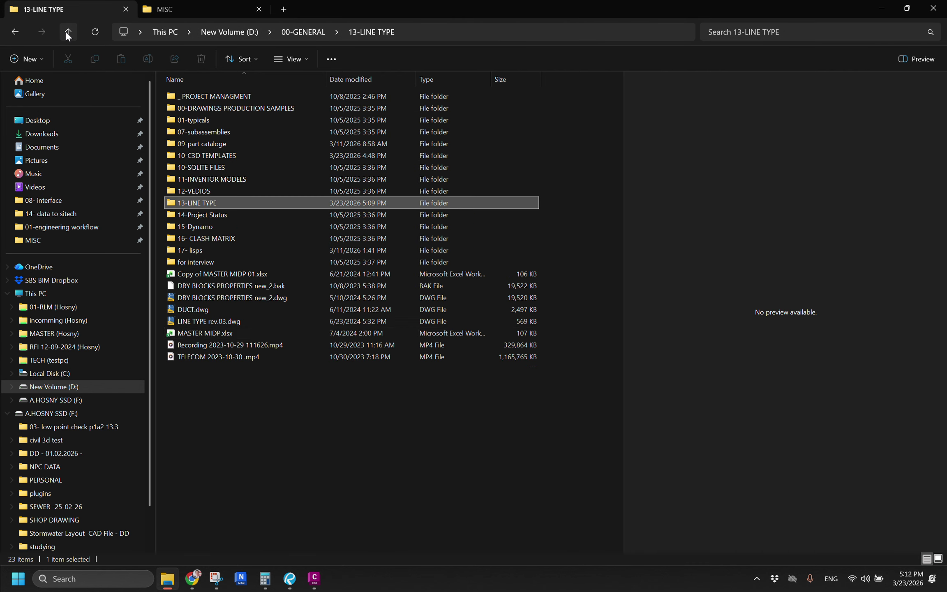
{"action": "left_click", "coordinate": [180, 10]}
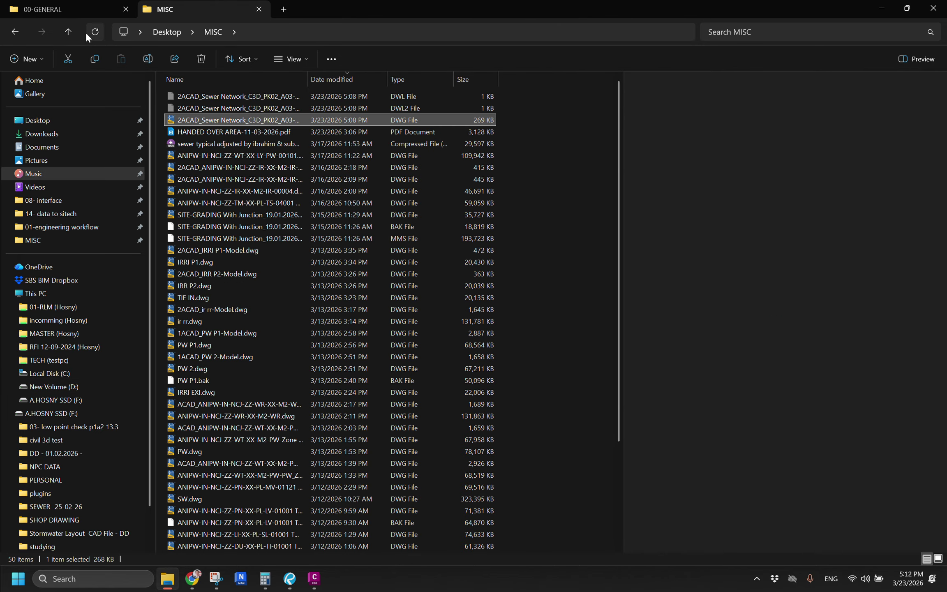
{"action": "left_click", "coordinate": [36, 294]}
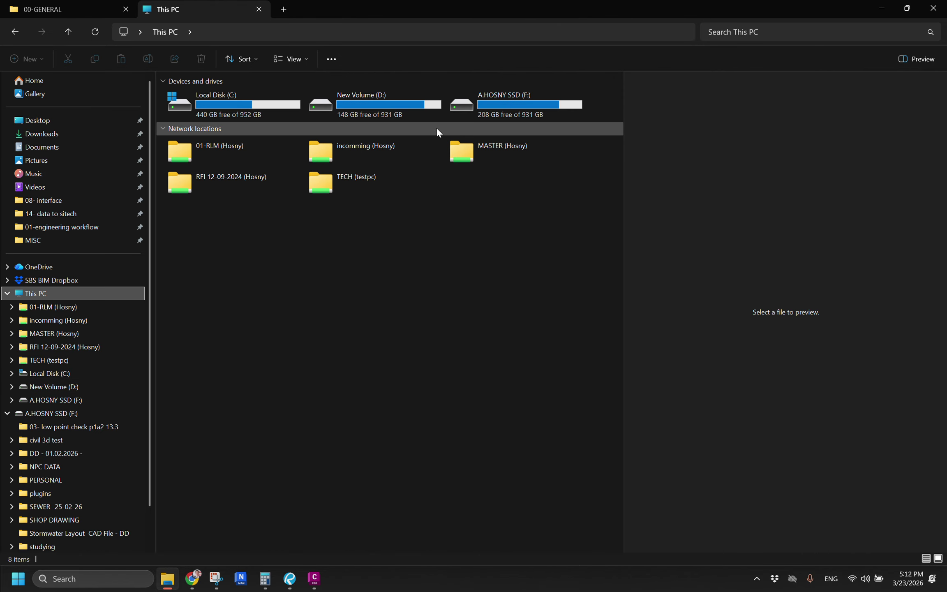
{"action": "double_click", "coordinate": [370, 105]}
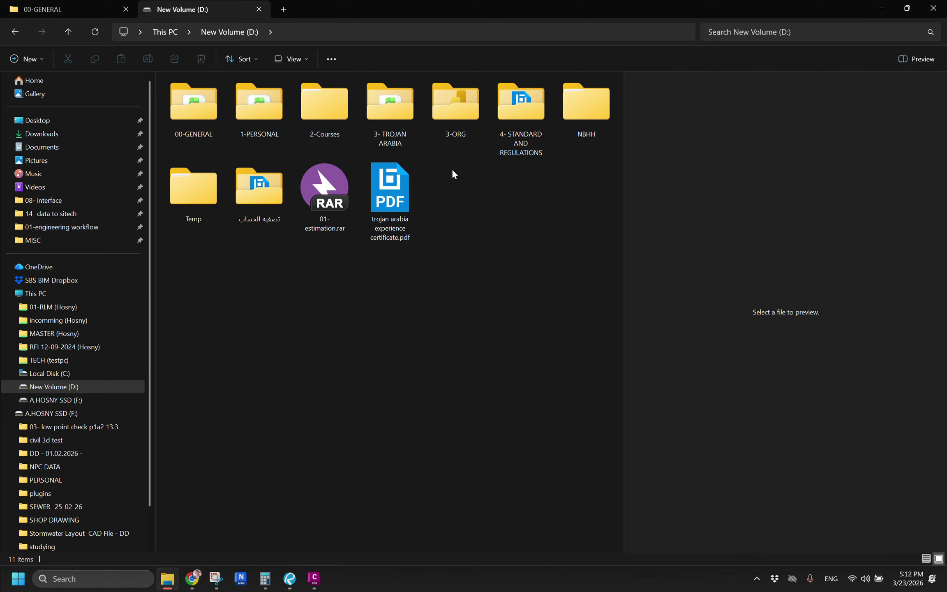
{"action": "double_click", "coordinate": [586, 103]}
{"action": "left_click", "coordinate": [194, 119]}
{"action": "double_click", "coordinate": [194, 120]}
{"action": "double_click", "coordinate": [206, 109]}
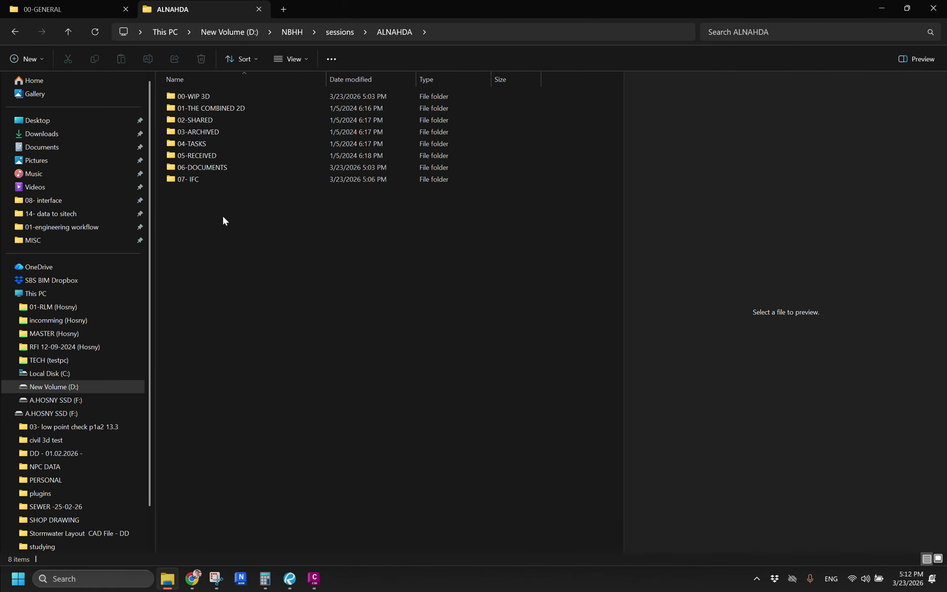
{"action": "double_click", "coordinate": [238, 108]}
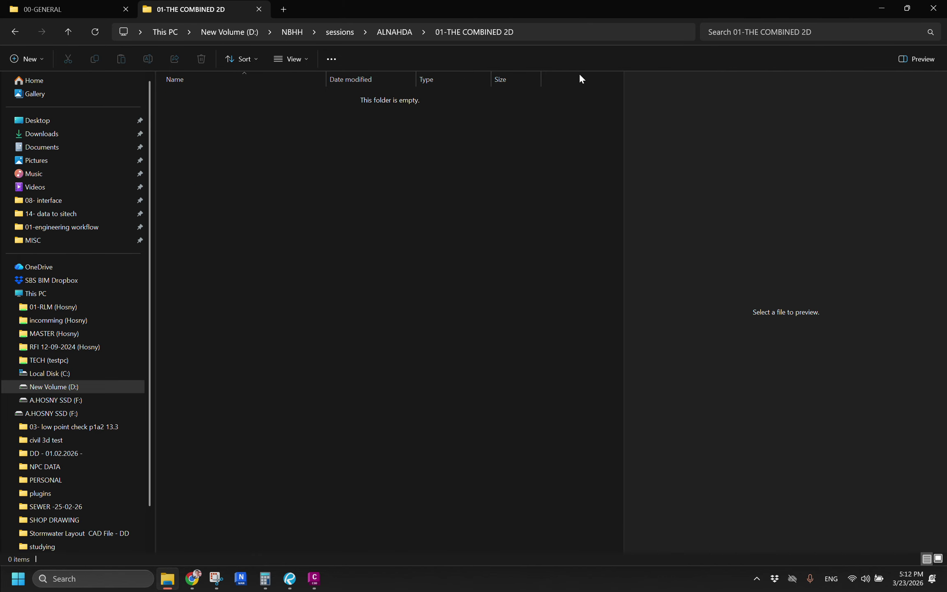
Copy the 01-THE COMBINED 2D folder's path into Civil 3D's save dialog and save the drawing there as SE_DD_23.3
{"action": "left_click", "coordinate": [600, 32]}
{"action": "key", "text": "ctrl+c"}
{"action": "key", "text": "Escape"}
{"action": "left_click", "coordinate": [315, 579]}
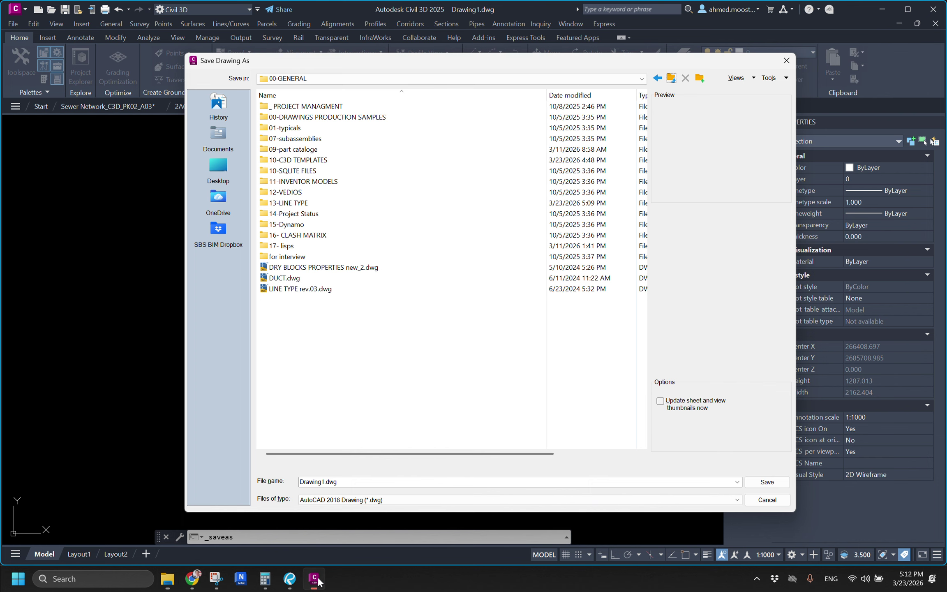
{"action": "key", "text": "ctrl+a"}
{"action": "key", "text": "ctrl+v"}
{"action": "key", "text": "Return"}
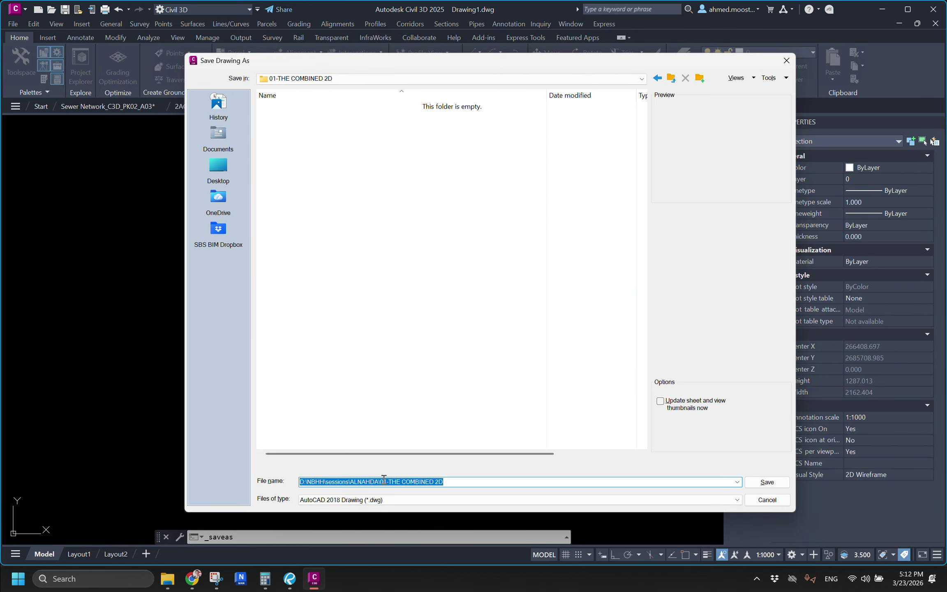
{"action": "type", "text": "SE_DD_23.3"}
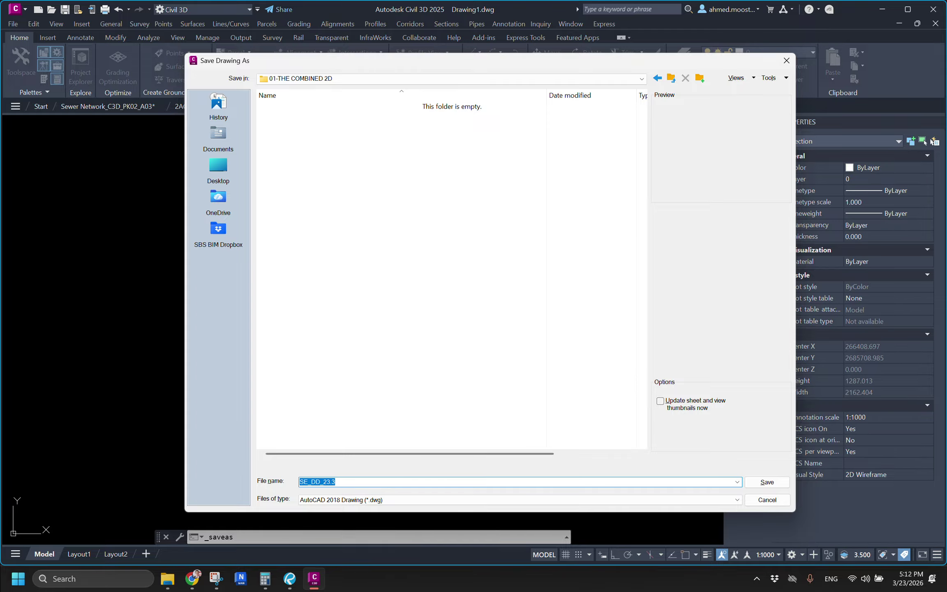
{"action": "key", "text": "Return"}
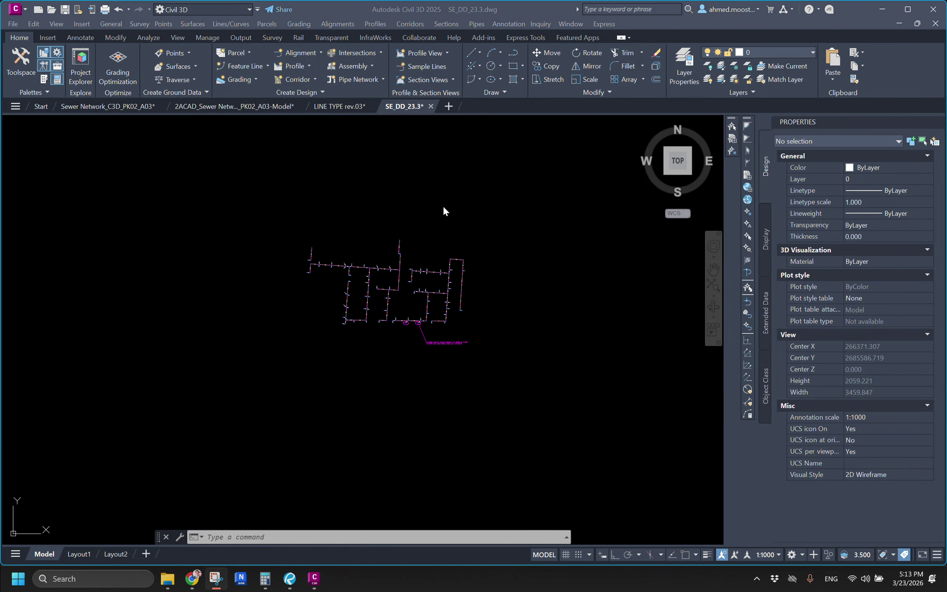
Switch to the LINE TYPE rev.03 drawing and examine the utility line type legend from sewerage downwards
{"action": "left_click", "coordinate": [443, 208]}
{"action": "middle_click_drag", "start_coordinate": [440, 247], "coordinate": [405, 247]}
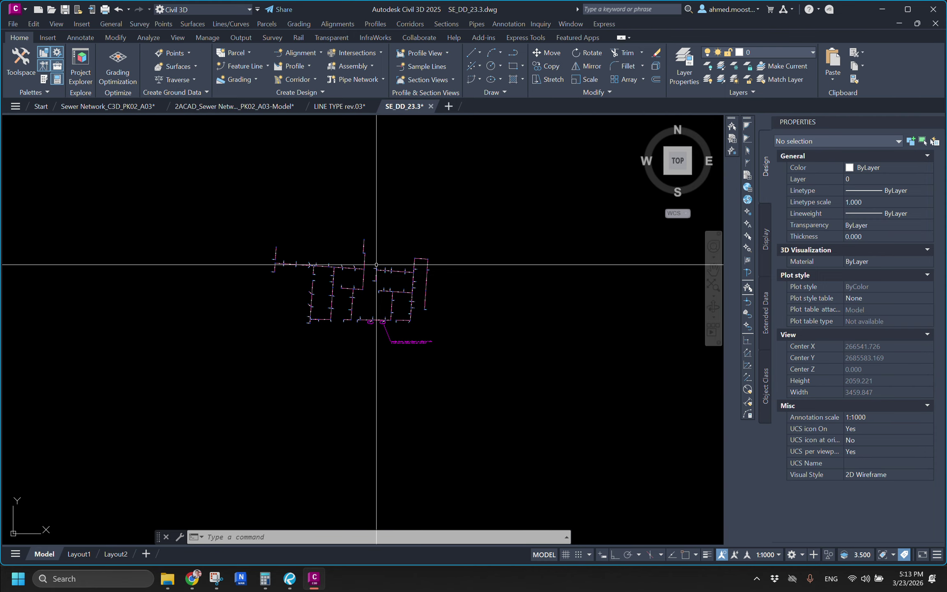
{"action": "left_click", "coordinate": [350, 109]}
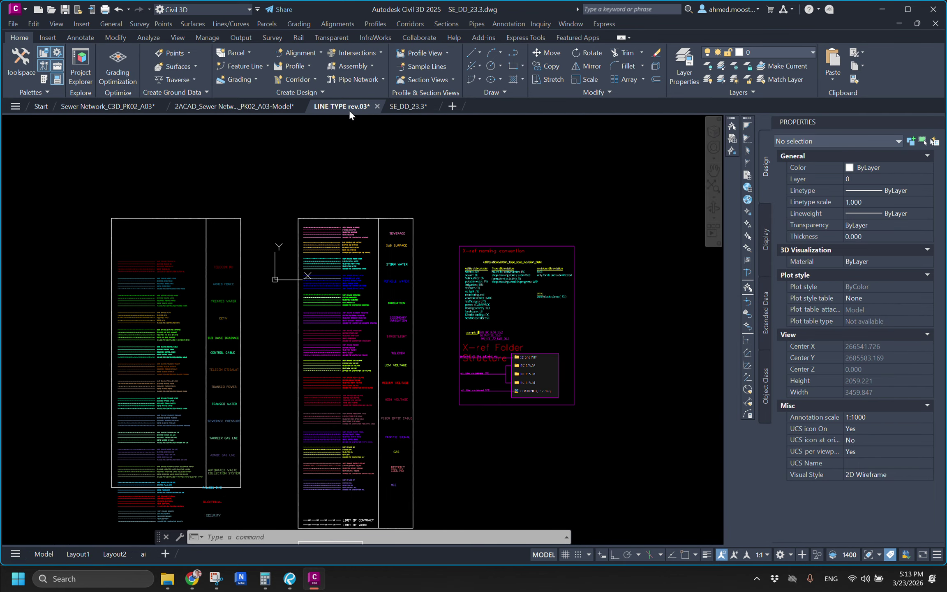
{"action": "scroll", "coordinate": [417, 233], "scroll_direction": "up", "scroll_amount": 6}
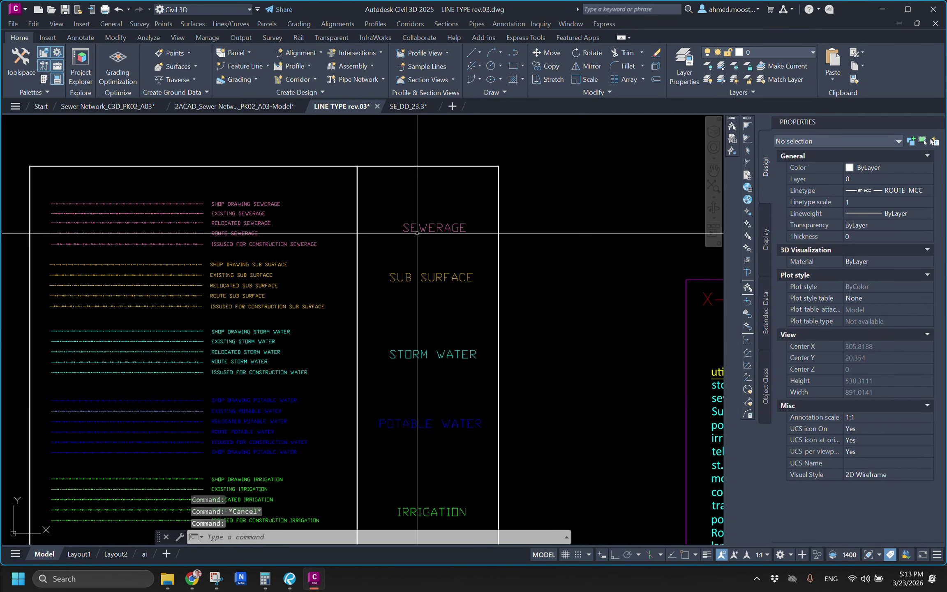
{"action": "middle_click_drag", "start_coordinate": [431, 323], "coordinate": [427, 228]}
{"action": "middle_click_drag", "start_coordinate": [443, 377], "coordinate": [431, 264]}
{"action": "scroll", "coordinate": [429, 329], "scroll_direction": "up", "scroll_amount": 2}
{"action": "middle_click_drag", "start_coordinate": [429, 329], "coordinate": [423, 246]}
{"action": "scroll", "coordinate": [424, 312], "scroll_direction": "down", "scroll_amount": 2}
{"action": "middle_click_drag", "start_coordinate": [432, 419], "coordinate": [430, 319]}
{"action": "middle_click_drag", "start_coordinate": [415, 457], "coordinate": [418, 354]}
{"action": "key", "text": "ctrl+shift+s"}
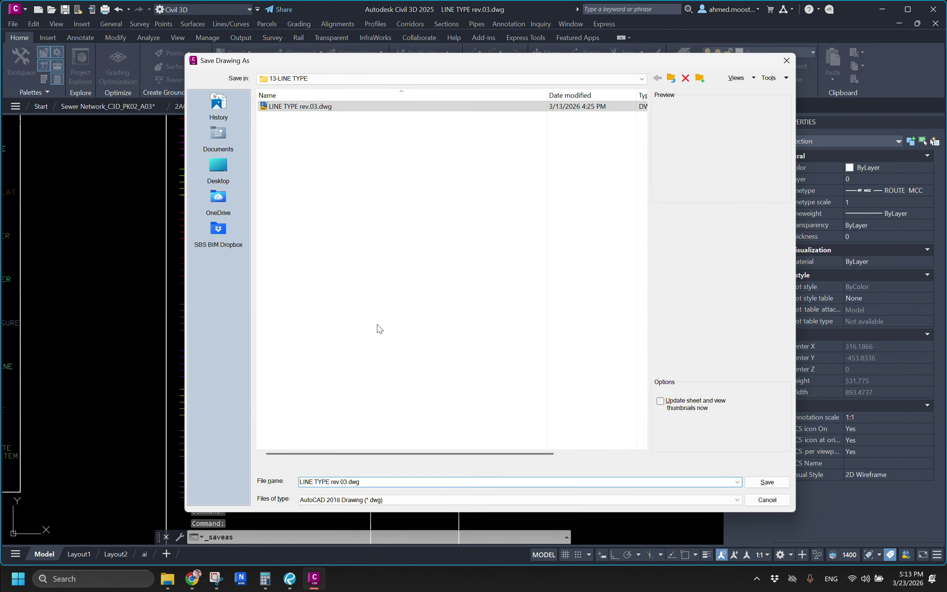
{"action": "left_click", "coordinate": [379, 347]}
{"action": "left_click", "coordinate": [764, 499]}
Examine the end of the line type legend, down to the limit of contract and limit of work lines
{"action": "middle_click_drag", "start_coordinate": [302, 296], "coordinate": [334, 315]}
{"action": "middle_click_drag", "start_coordinate": [462, 490], "coordinate": [411, 297]}
{"action": "middle_click_drag", "start_coordinate": [296, 344], "coordinate": [321, 350]}
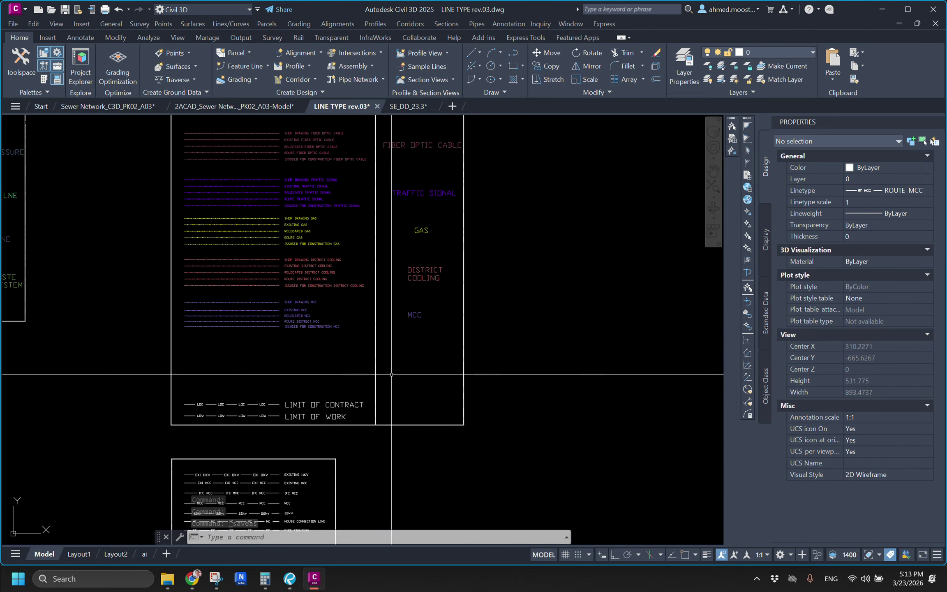
{"action": "middle_click_drag", "start_coordinate": [256, 344], "coordinate": [285, 360]}
{"action": "scroll", "coordinate": [314, 307], "scroll_direction": "down", "scroll_amount": 2}
{"action": "middle_click_drag", "start_coordinate": [317, 302], "coordinate": [329, 523]}
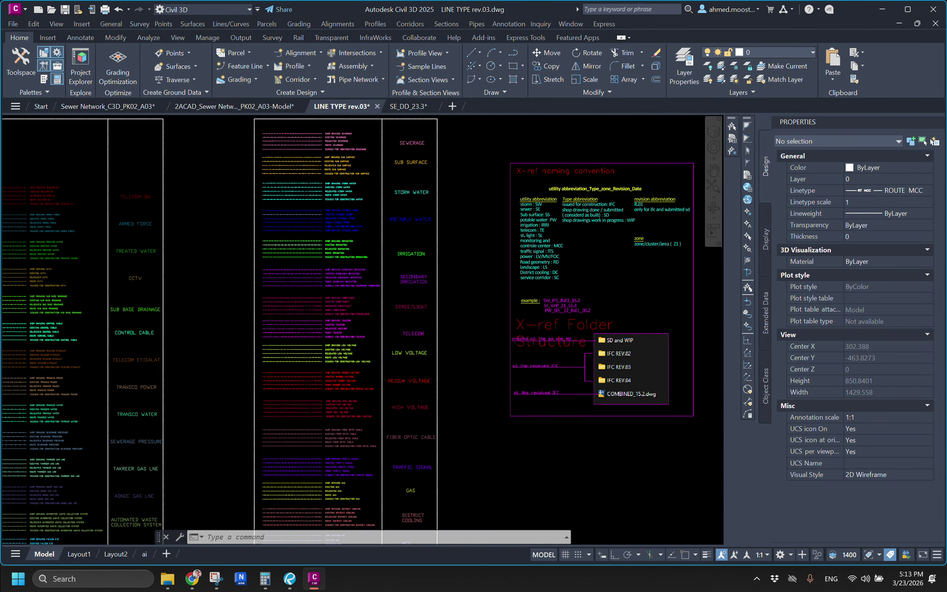
Examine the sewerage line types up close, down to the issued-for-construction IFC SEW line
{"action": "scroll", "coordinate": [406, 142], "scroll_direction": "up", "scroll_amount": 8}
{"action": "middle_click_drag", "start_coordinate": [365, 180], "coordinate": [567, 239]}
{"action": "middle_click_drag", "start_coordinate": [204, 264], "coordinate": [418, 216]}
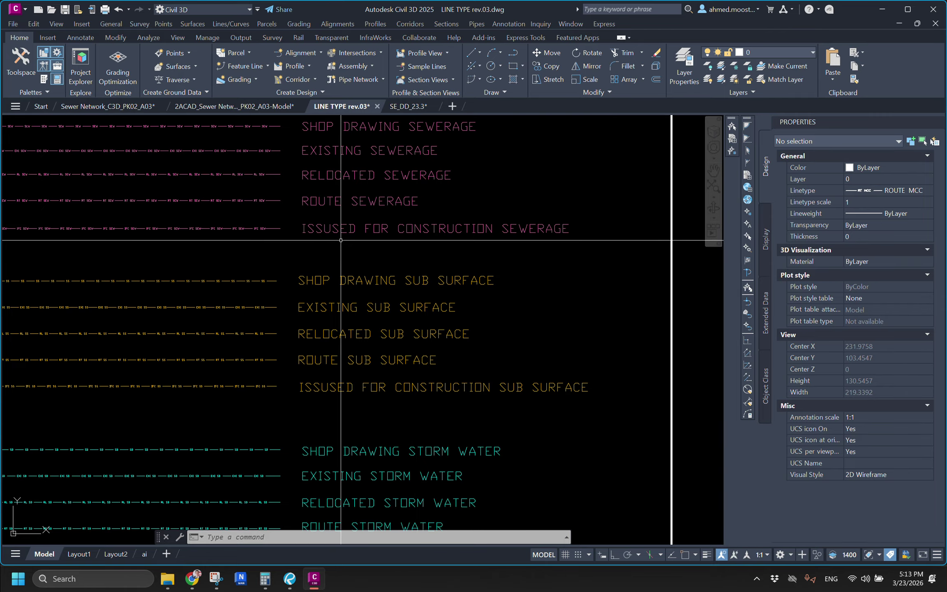
{"action": "scroll", "coordinate": [342, 239], "scroll_direction": "up", "scroll_amount": 2}
{"action": "scroll", "coordinate": [342, 239], "scroll_direction": "down", "scroll_amount": 4}
{"action": "middle_click_drag", "start_coordinate": [339, 233], "coordinate": [453, 247]}
{"action": "scroll", "coordinate": [369, 243], "scroll_direction": "up", "scroll_amount": 4}
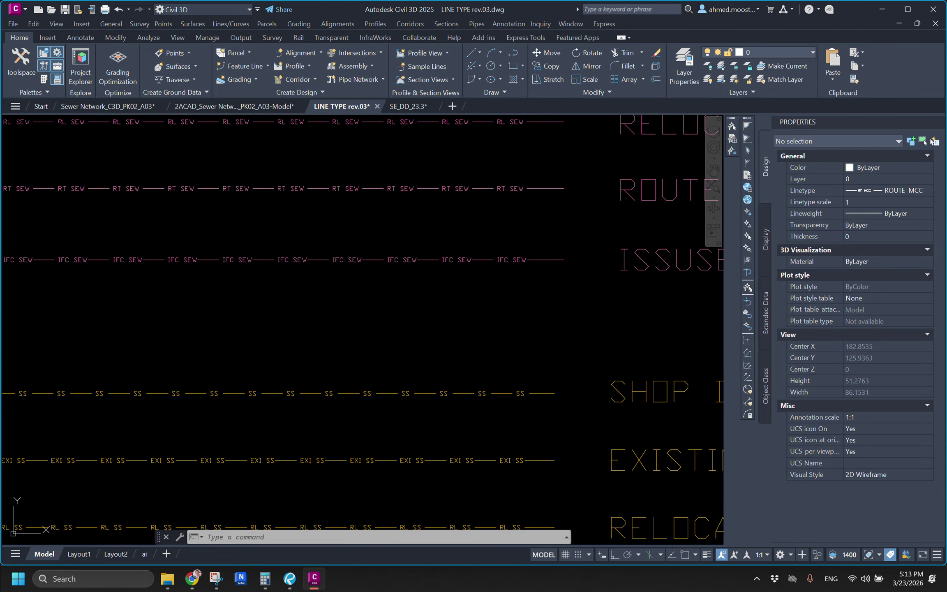
{"action": "left_click", "coordinate": [405, 260]}
{"action": "left_click", "coordinate": [417, 299]}
{"action": "key", "text": "Escape"}
{"action": "key", "text": "Escape"}
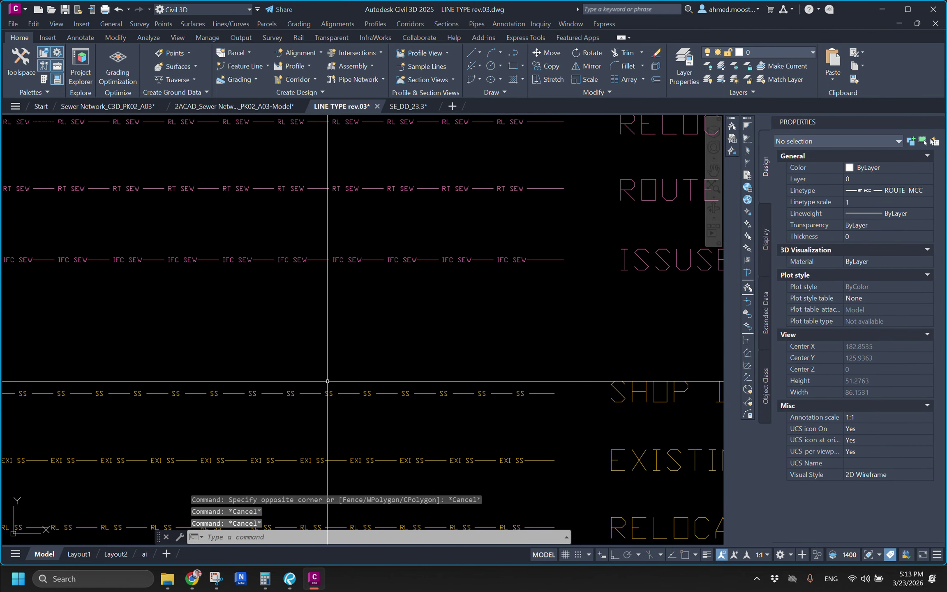
Look through the .lin linetype files in the 13-LINE TYPE folder in File Explorer, and return to the legend in LINE TYPE rev.03
{"action": "left_click", "coordinate": [168, 579]}
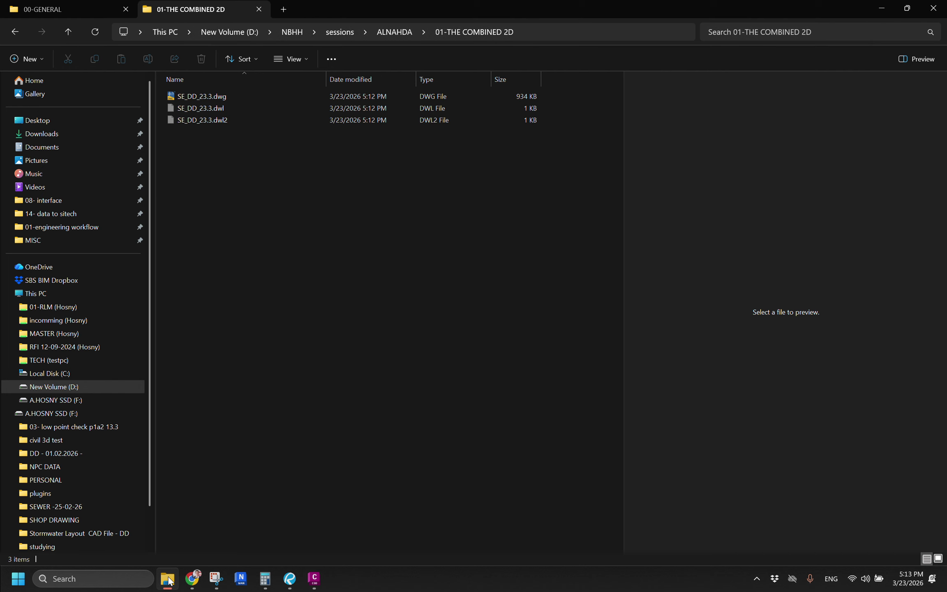
{"action": "left_click", "coordinate": [76, 11]}
{"action": "double_click", "coordinate": [219, 203]}
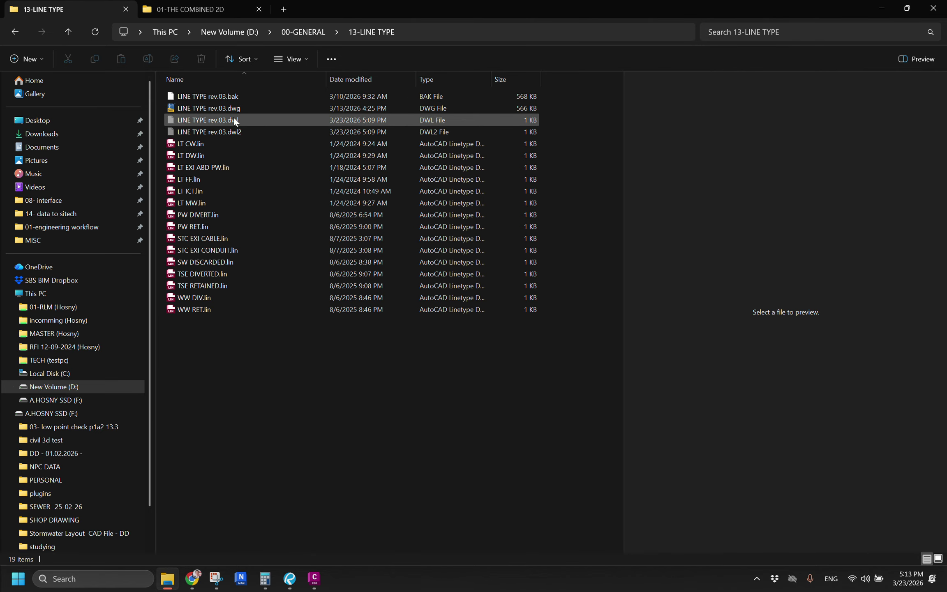
{"action": "left_click", "coordinate": [198, 145]}
{"action": "left_click", "coordinate": [202, 192]}
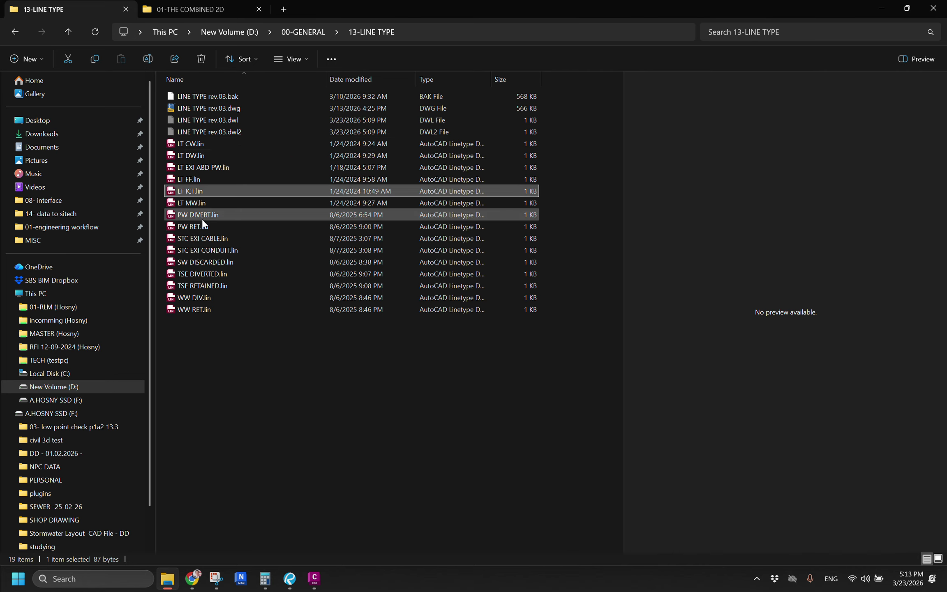
{"action": "left_click", "coordinate": [202, 218]}
{"action": "left_click", "coordinate": [202, 261]}
{"action": "left_click", "coordinate": [201, 311]}
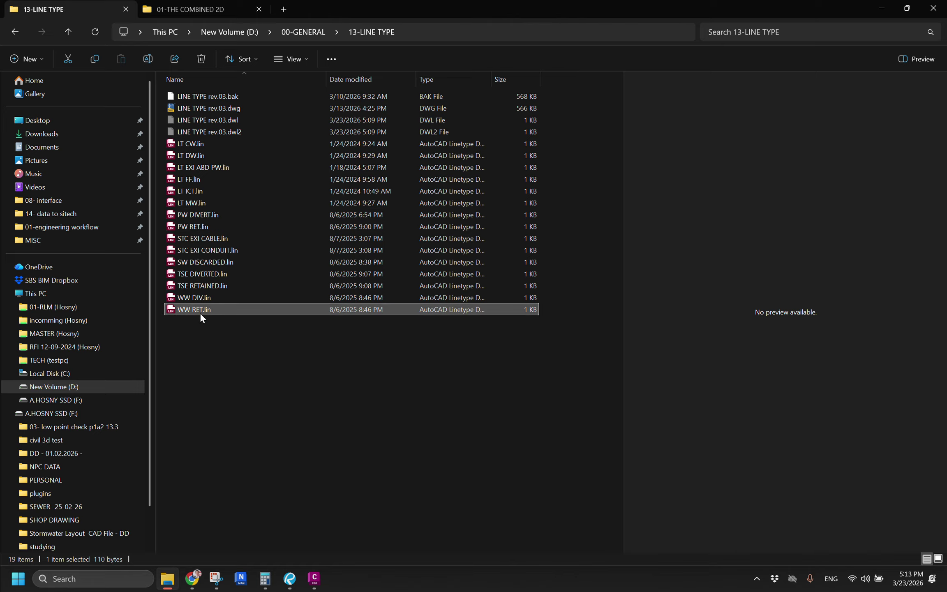
{"action": "key", "text": "Up"}
{"action": "key", "text": "Up"}
{"action": "key", "text": "Up"}
{"action": "key", "text": "Up"}
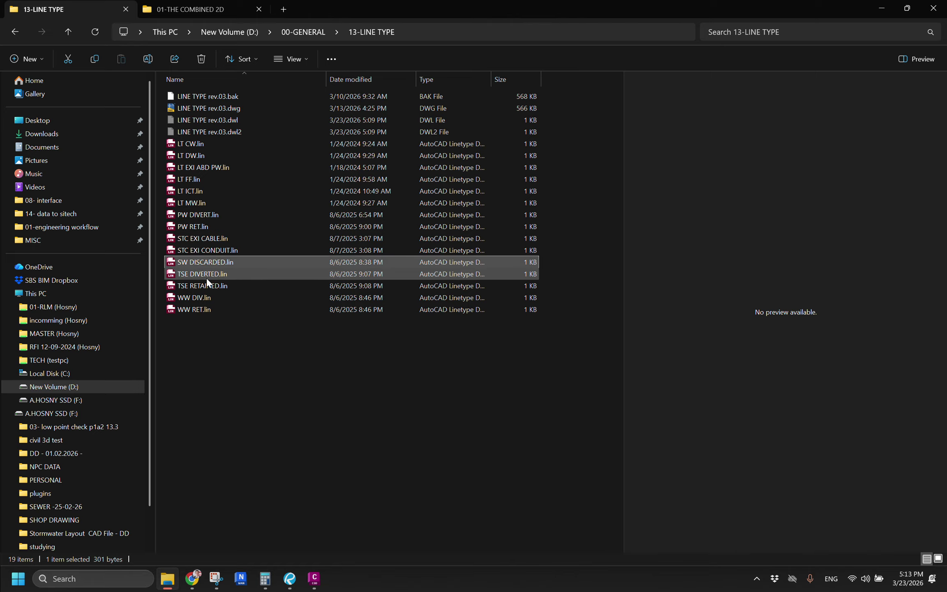
{"action": "left_click", "coordinate": [253, 362]}
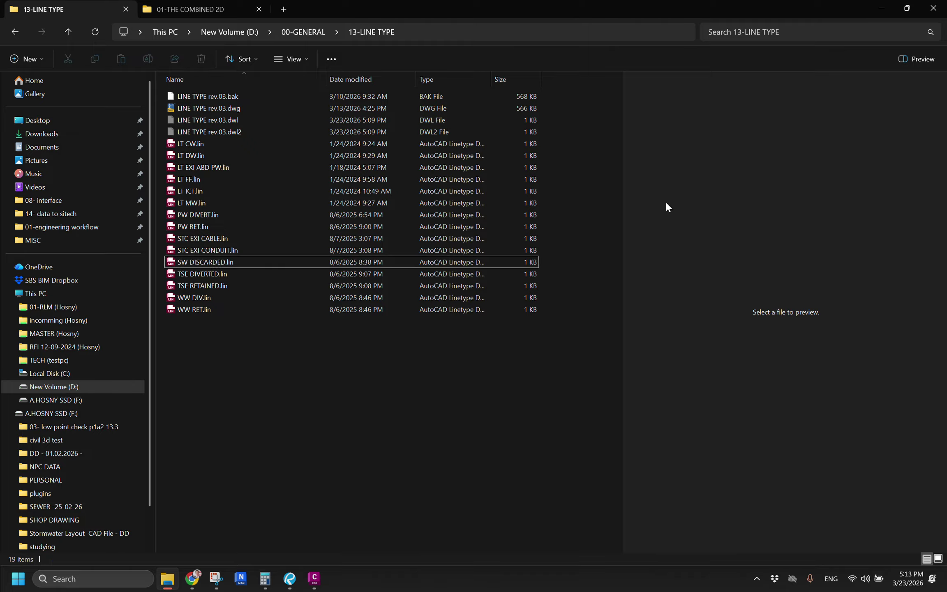
{"action": "left_click", "coordinate": [881, 9]}
{"action": "scroll", "coordinate": [387, 441], "scroll_direction": "down", "scroll_amount": 6}
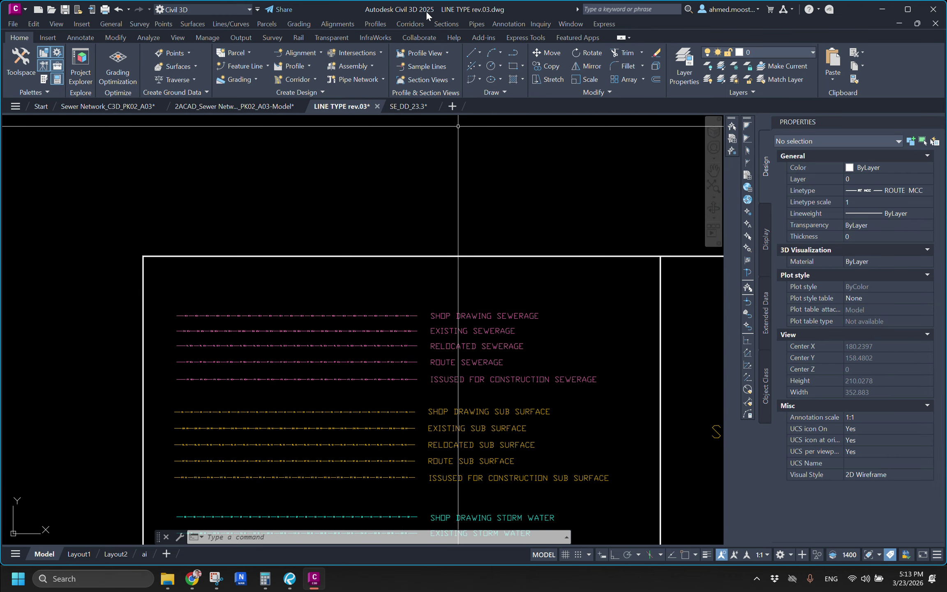
{"action": "scroll", "coordinate": [287, 288], "scroll_direction": "down", "scroll_amount": 2}
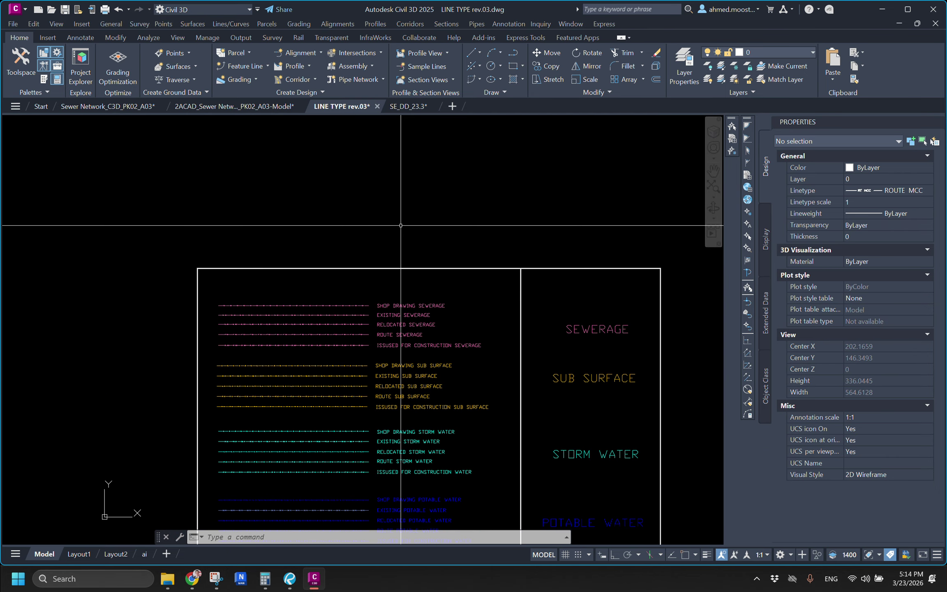
Glance over the network in SE_DD_23.3, and create a new drawing from the Autodesk Civil 3D (Metric) NCS template
{"action": "left_click", "coordinate": [398, 107]}
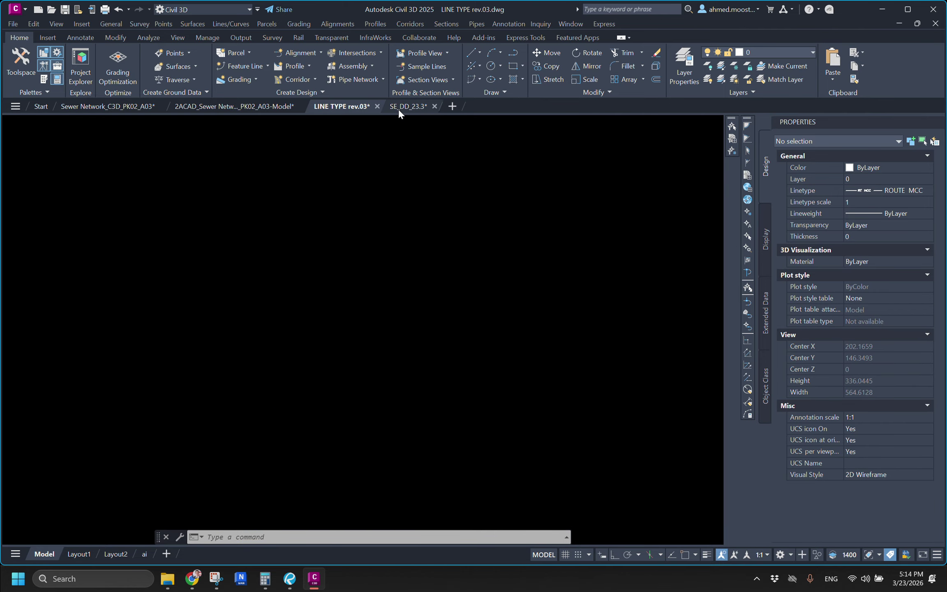
{"action": "middle_click_drag", "start_coordinate": [446, 236], "coordinate": [428, 240]}
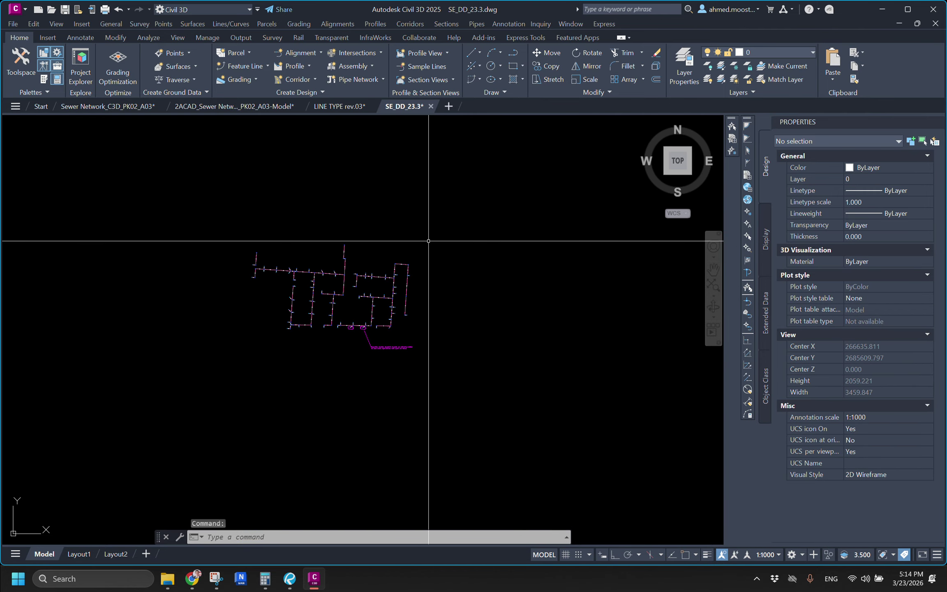
{"action": "middle_click_drag", "start_coordinate": [408, 173], "coordinate": [402, 186]}
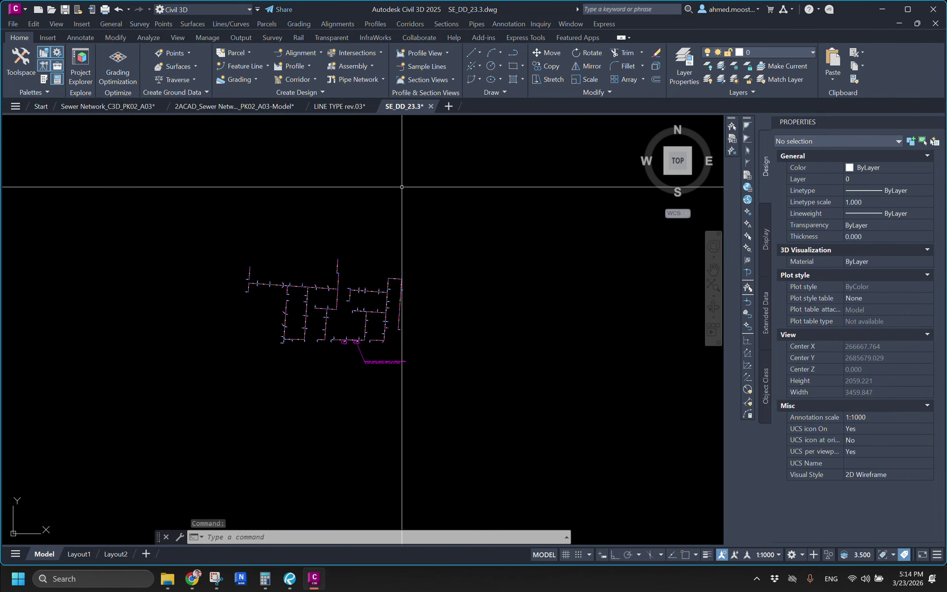
{"action": "key", "text": "ctrl+n"}
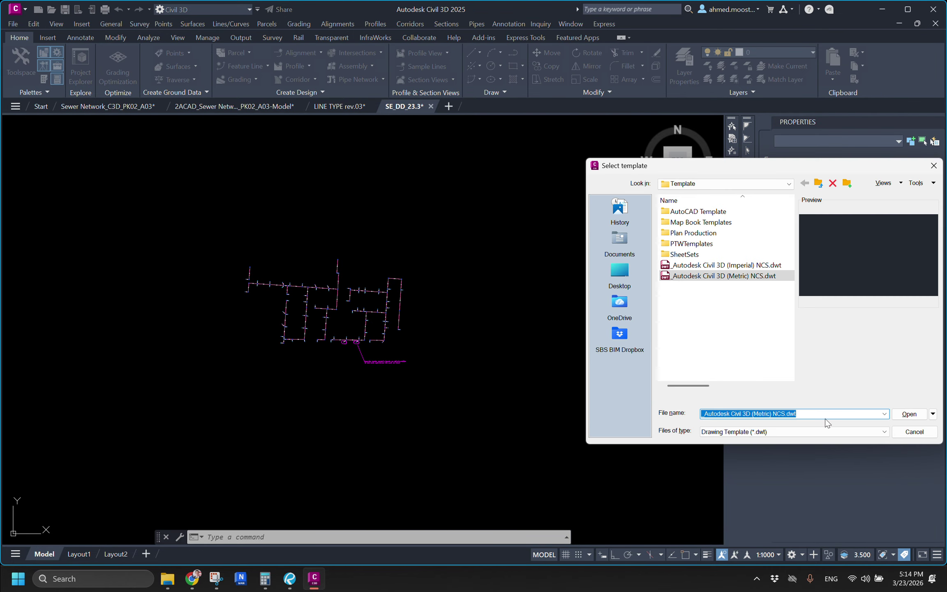
{"action": "left_click", "coordinate": [909, 414]}
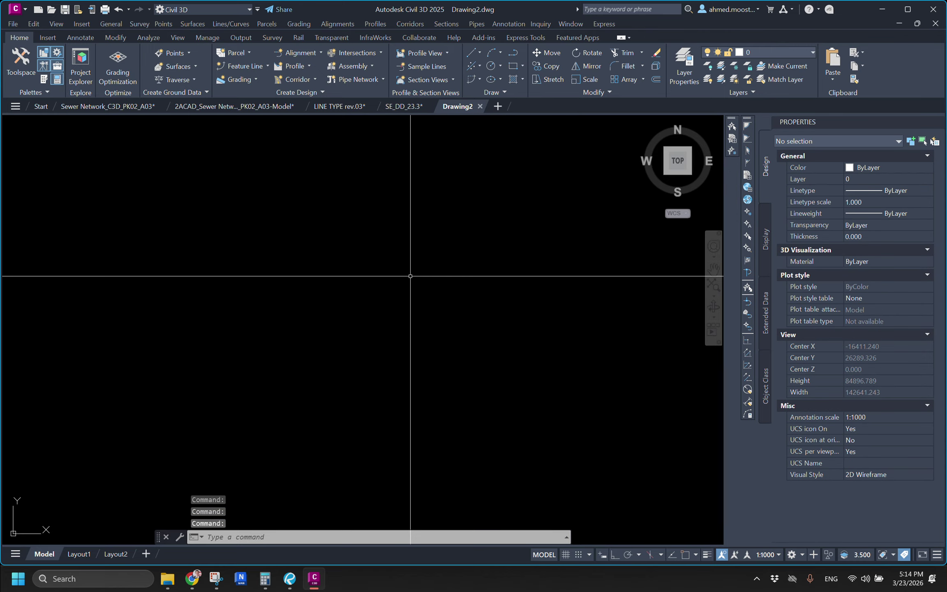
Save the new drawing as 00-ALNAHDAH COMBINED in the 01-THE COMBINED 2D folder
{"action": "key", "text": "ctrl+shift+s"}
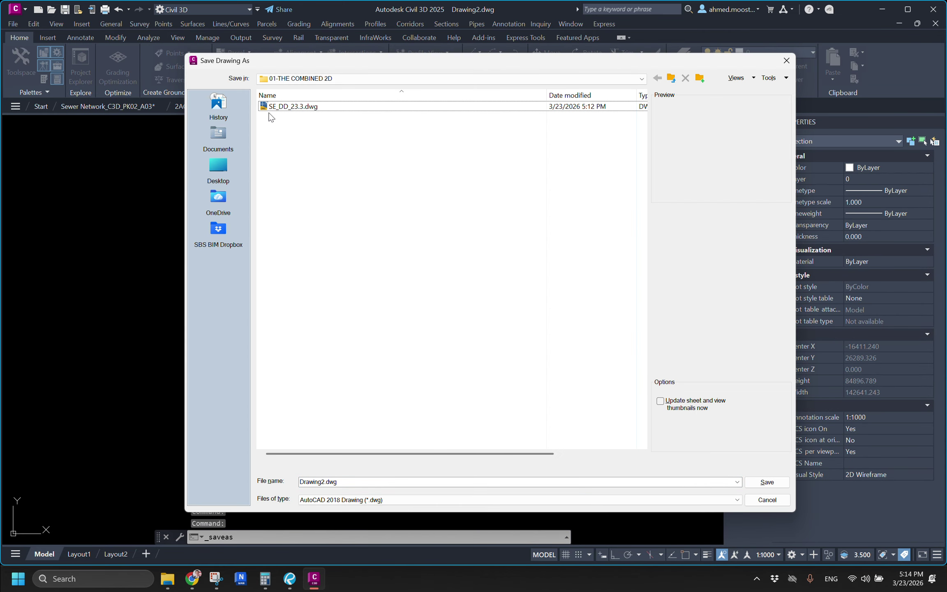
{"action": "double_click", "coordinate": [328, 482]}
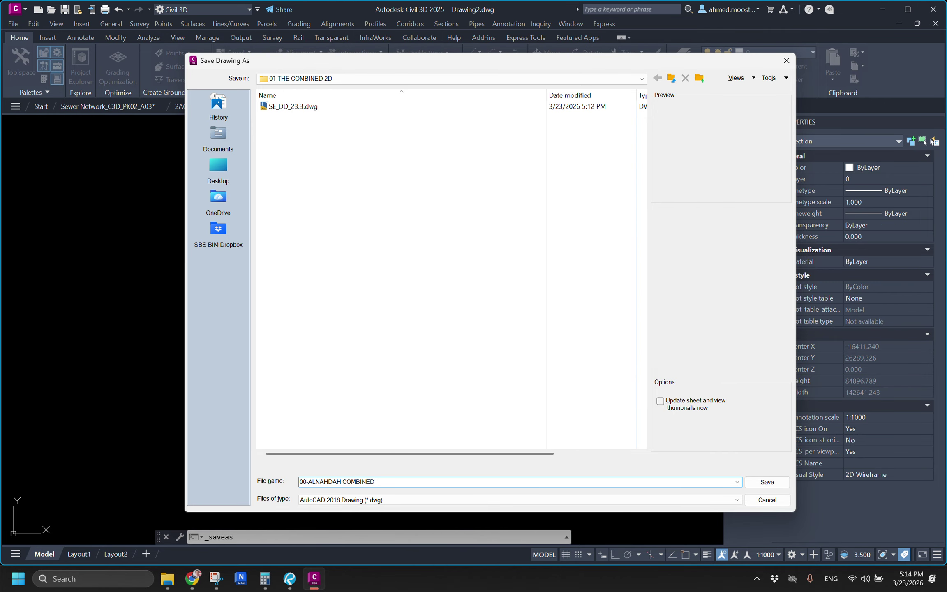
{"action": "key", "text": "Return"}
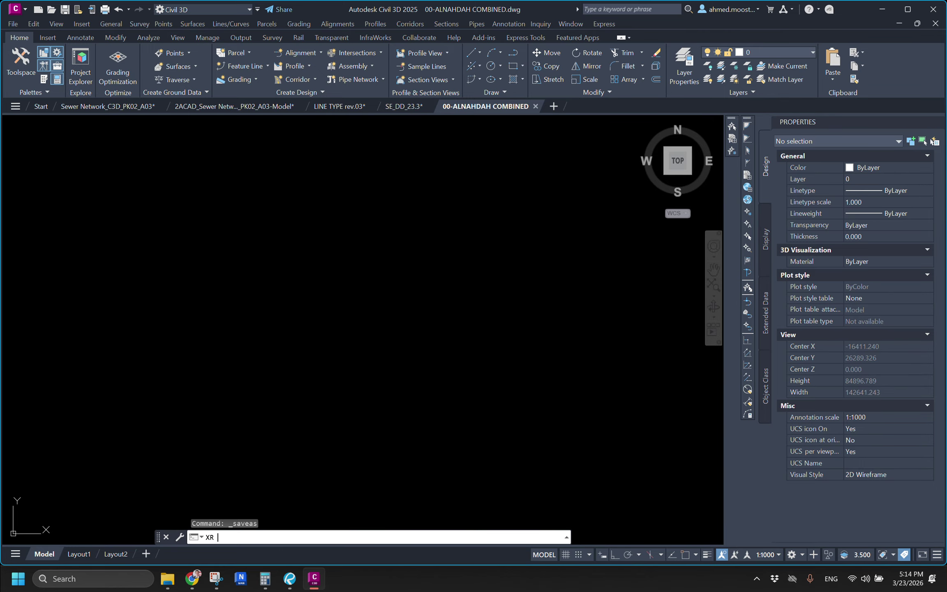
Bring up the external references, start attaching a DWG, and look through the reference files in the project's 01-THE COMBINED 2D folder
{"action": "type", "text": "XR"}
{"action": "key", "text": "Return"}
{"action": "left_click", "coordinate": [12, 142]}
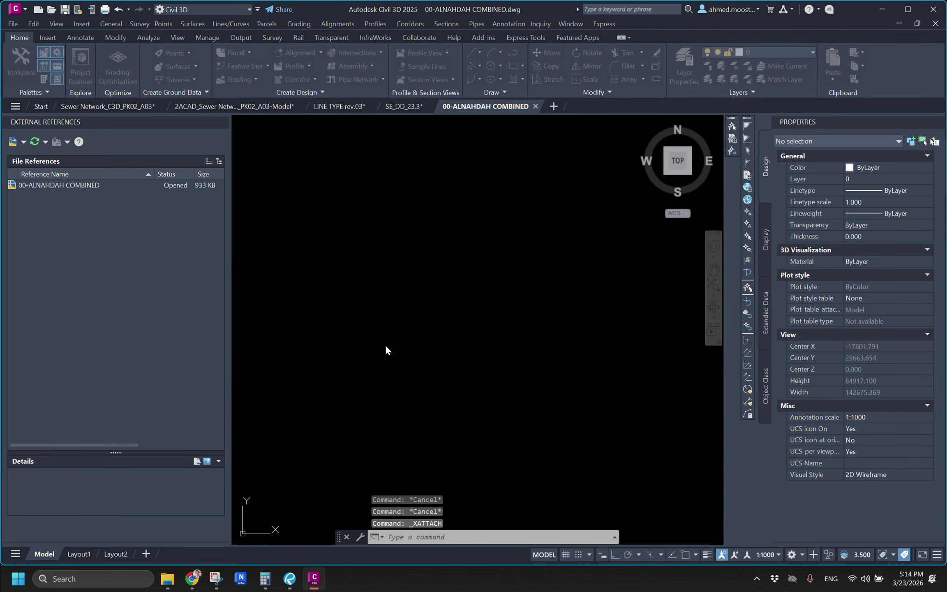
{"action": "scroll", "coordinate": [275, 411], "scroll_direction": "down", "scroll_amount": 2}
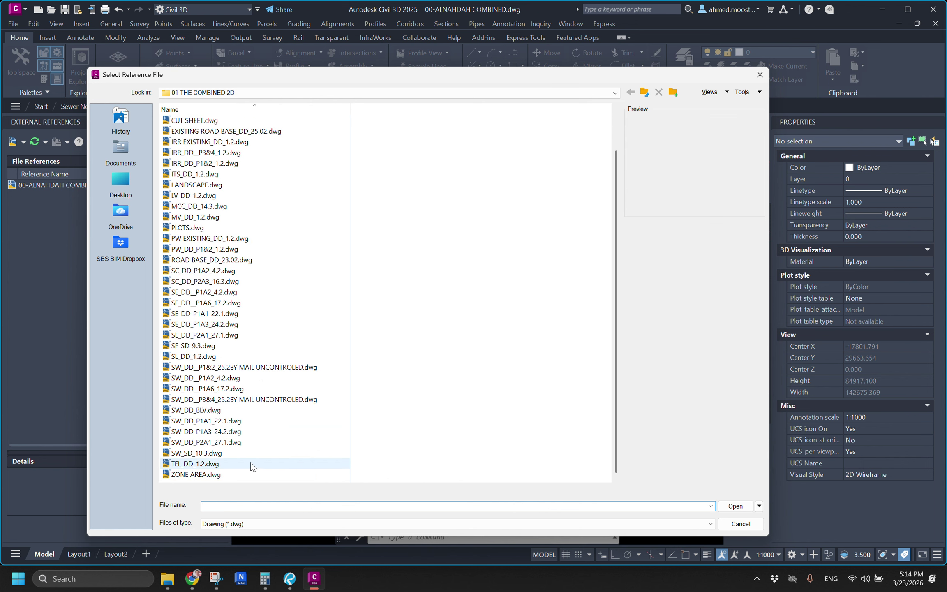
{"action": "scroll", "coordinate": [234, 217], "scroll_direction": "up", "scroll_amount": 2}
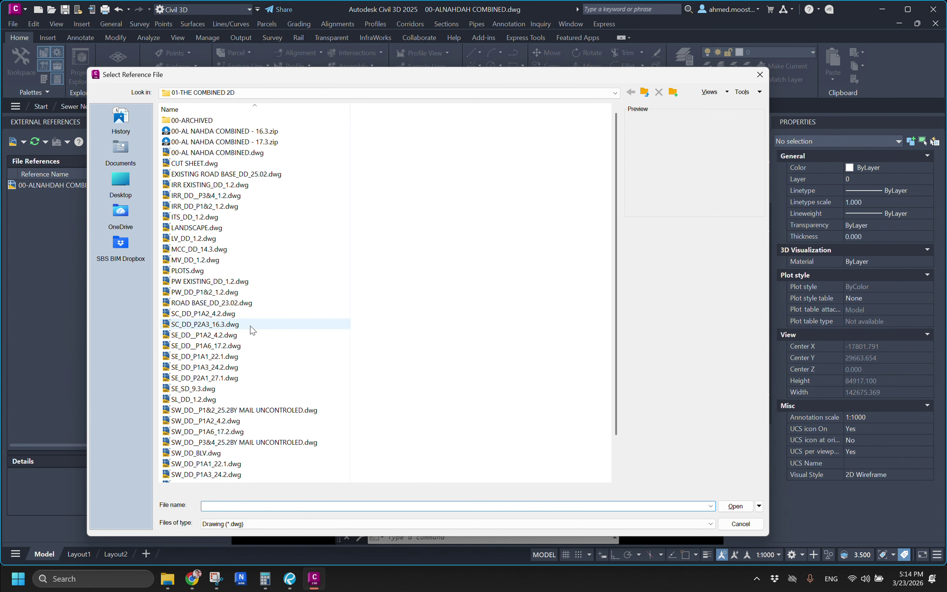
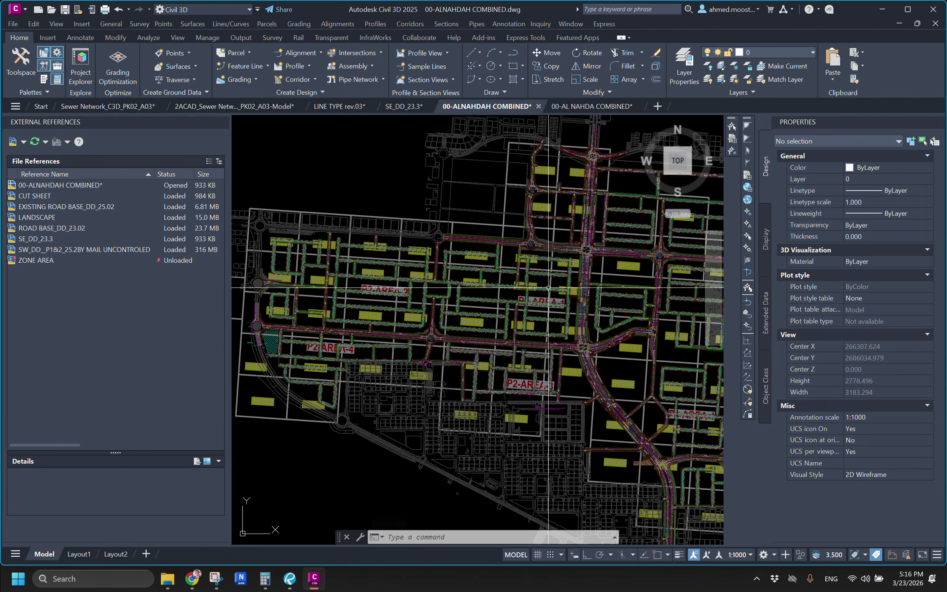
Select the SW_DD__P1&2_25.2BY MAIL UNCONTROLED reference in the drawing and examine its IFC SD lines up close
{"action": "mouse_move", "coordinate": [491, 291]}
{"action": "middle_mouse_down"}
{"action": "mouse_move", "coordinate": [475, 295]}
{"action": "mouse_move", "coordinate": [435, 270]}
{"action": "middle_mouse_up"}
{"action": "left_click", "coordinate": [41, 260]}
{"action": "scroll", "coordinate": [381, 201], "scroll_direction": "up", "scroll_amount": 20}
{"action": "middle_click_drag", "start_coordinate": [381, 201], "coordinate": [425, 231]}
{"action": "left_click", "coordinate": [429, 236]}
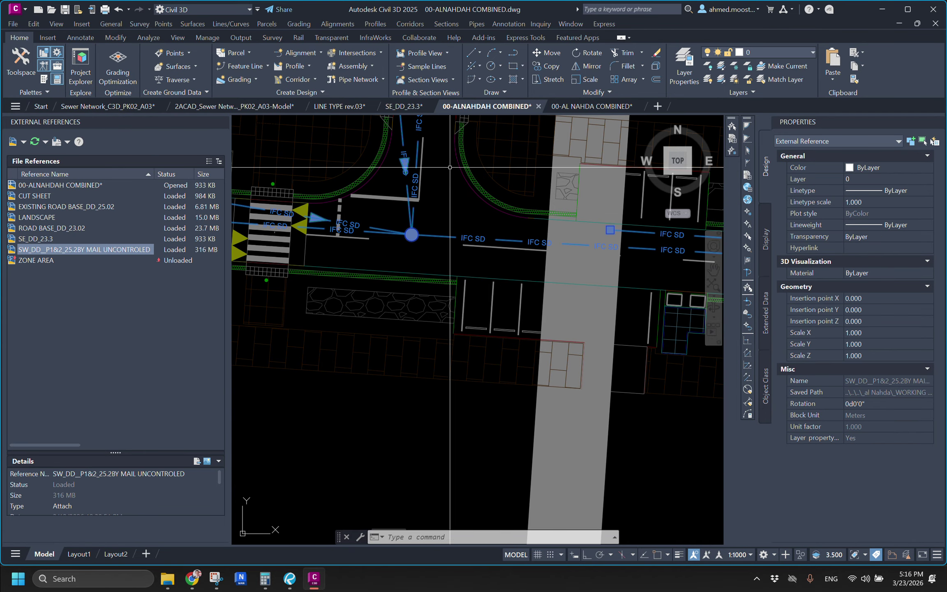
{"action": "scroll", "coordinate": [450, 167], "scroll_direction": "down", "scroll_amount": 6}
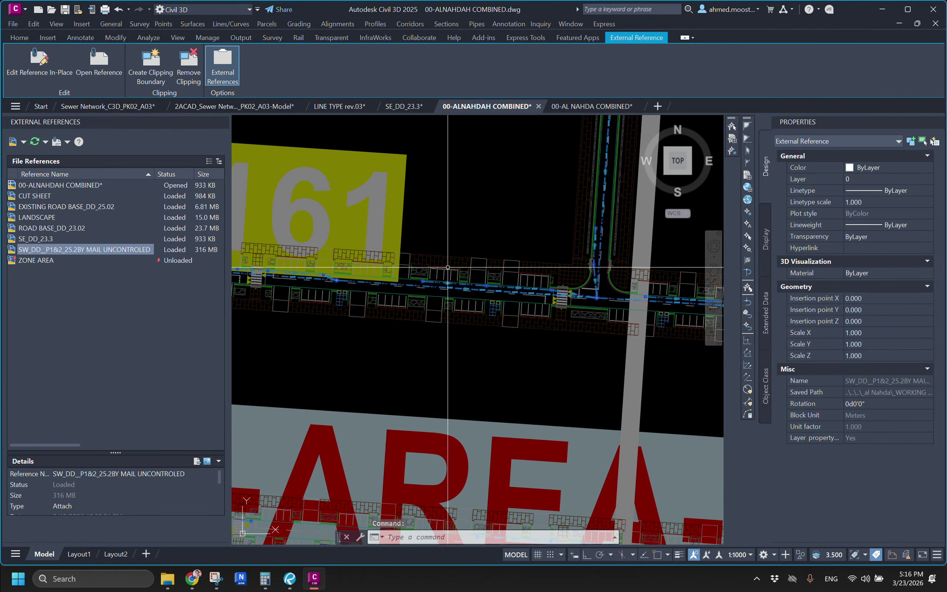
Unload the LANDSCAPE reference and clear the selection
{"action": "middle_click_drag", "start_coordinate": [481, 305], "coordinate": [334, 316]}
{"action": "right_click", "coordinate": [42, 218]}
{"action": "left_click", "coordinate": [61, 248]}
{"action": "key", "text": "Escape"}
Filter the layer properties to the ROAD BASE_DD_23.02 reference and recolour all its layers grey
{"action": "left_click", "coordinate": [533, 307]}
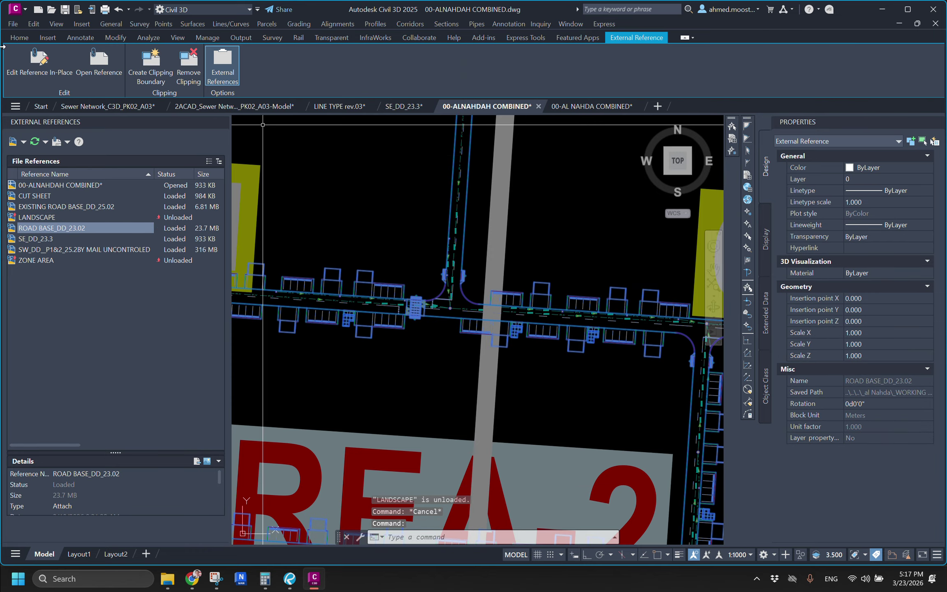
{"action": "left_click", "coordinate": [20, 38]}
{"action": "left_click", "coordinate": [685, 74]}
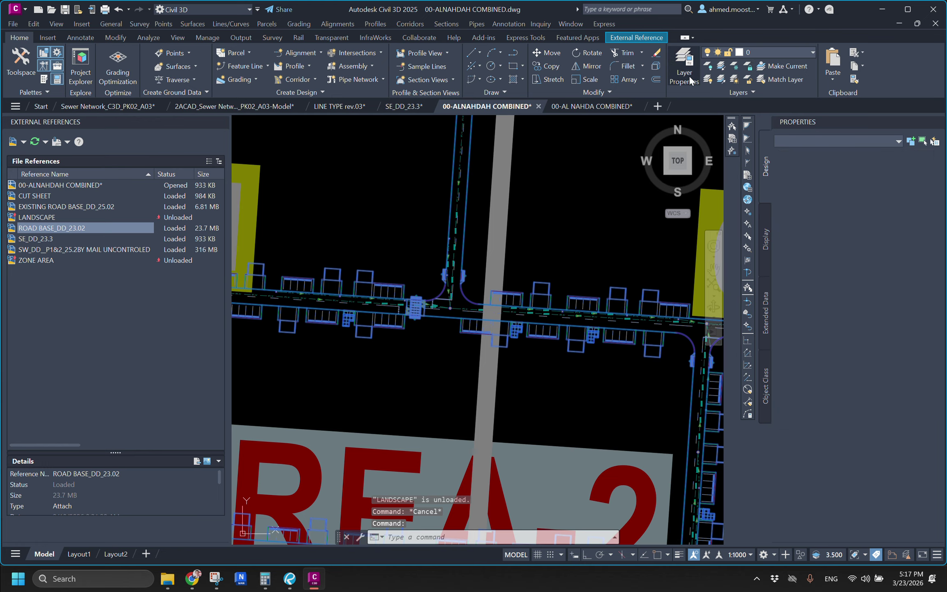
{"action": "double_click", "coordinate": [504, 216]}
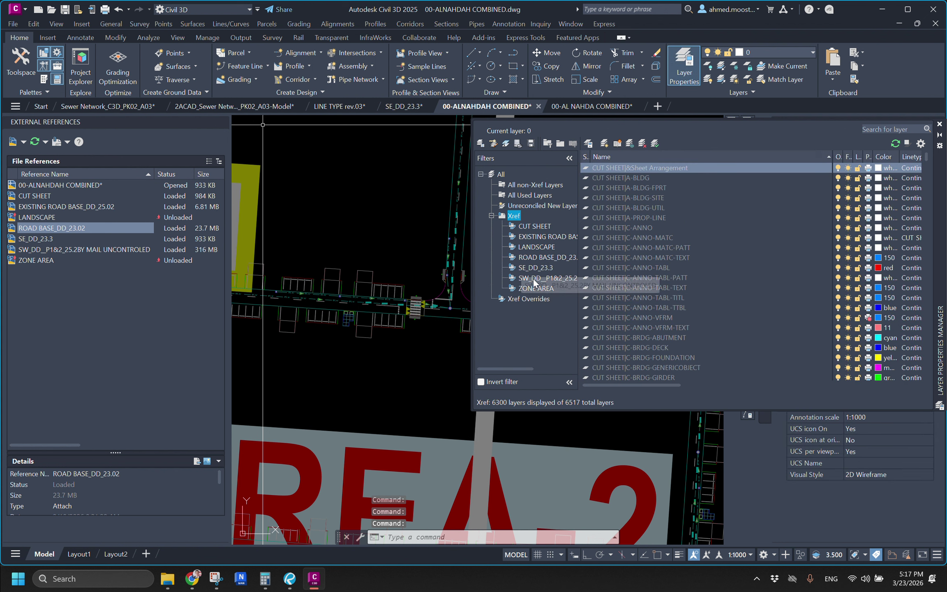
{"action": "left_click", "coordinate": [543, 258]}
{"action": "left_click", "coordinate": [622, 249], "text": "shift"}
Send the road base reference to the back of the draw order
{"action": "type", "text": "dr"}
{"action": "key", "text": "Return"}
{"action": "type", "text": "b"}
{"action": "key", "text": "Return"}
{"action": "scroll", "coordinate": [459, 277], "scroll_direction": "down", "scroll_amount": 12}
{"action": "mouse_move", "coordinate": [487, 279]}
{"action": "middle_mouse_down"}
{"action": "mouse_move", "coordinate": [500, 302]}
{"action": "mouse_move", "coordinate": [492, 304]}
{"action": "middle_mouse_up"}
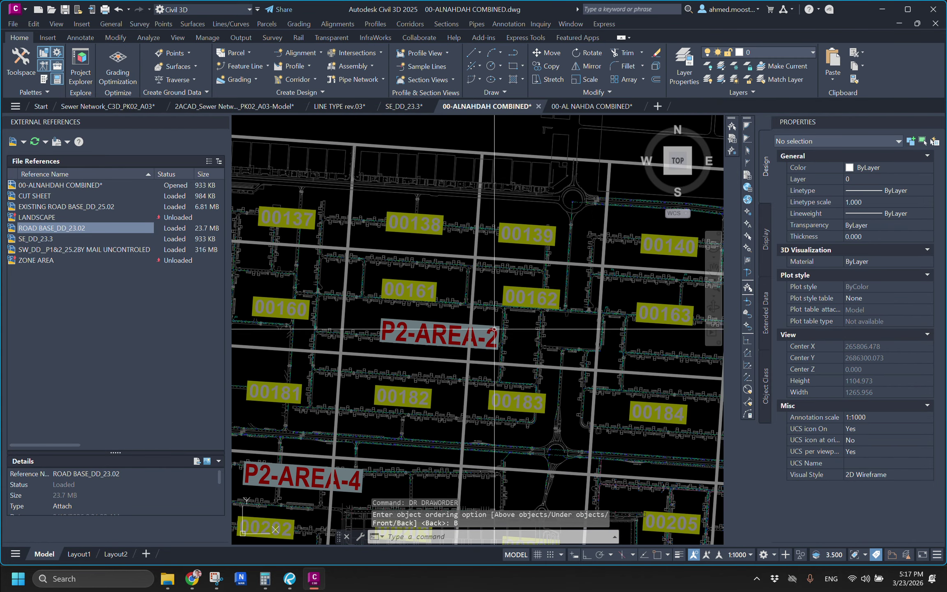
Unload the CUT SHEET reference with its sheet frames and numbers
{"action": "left_click", "coordinate": [35, 196]}
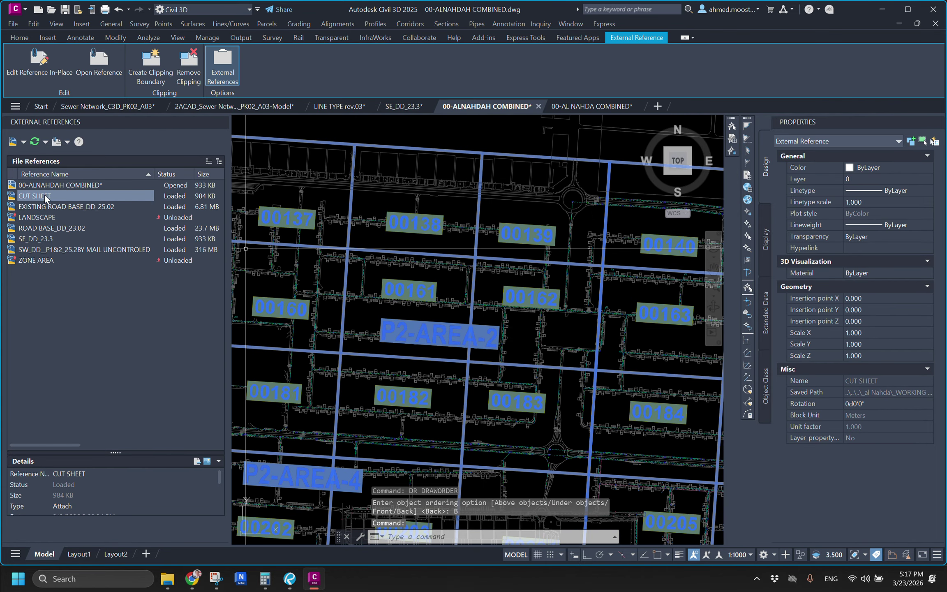
{"action": "scroll", "coordinate": [507, 306], "scroll_direction": "down", "scroll_amount": 6}
{"action": "middle_click_drag", "start_coordinate": [500, 329], "coordinate": [385, 287]}
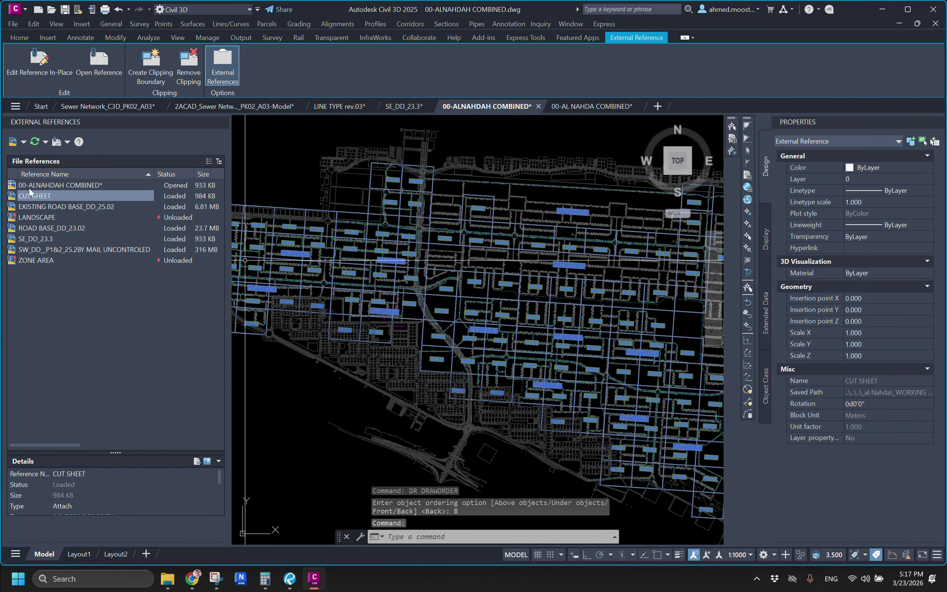
{"action": "right_click", "coordinate": [38, 197]}
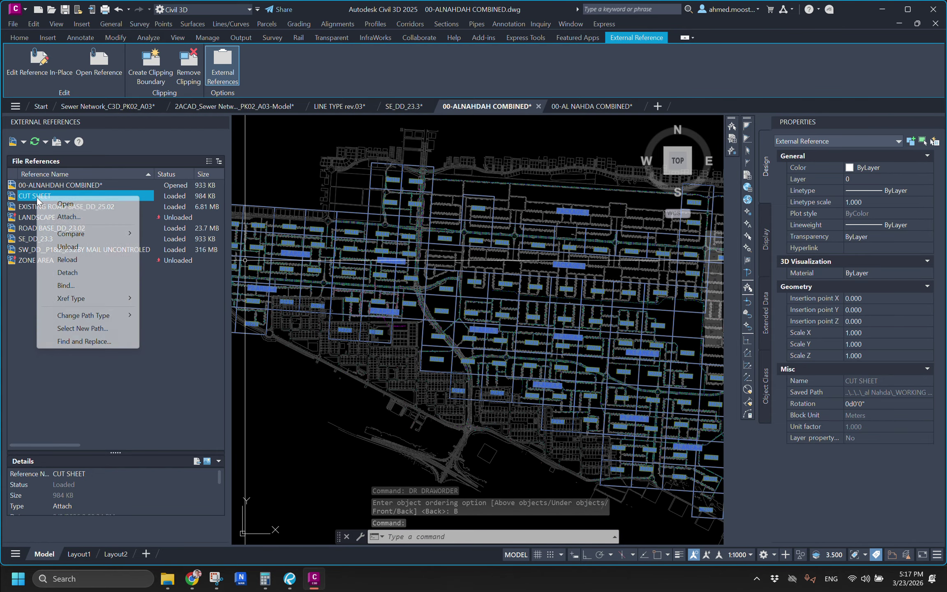
{"action": "left_click", "coordinate": [81, 248]}
Reload the ZONE AREA reference, examine the coloured package areas, and unload it again
{"action": "right_click", "coordinate": [38, 261]}
{"action": "left_click", "coordinate": [70, 324]}
{"action": "middle_click_drag", "start_coordinate": [494, 378], "coordinate": [459, 354]}
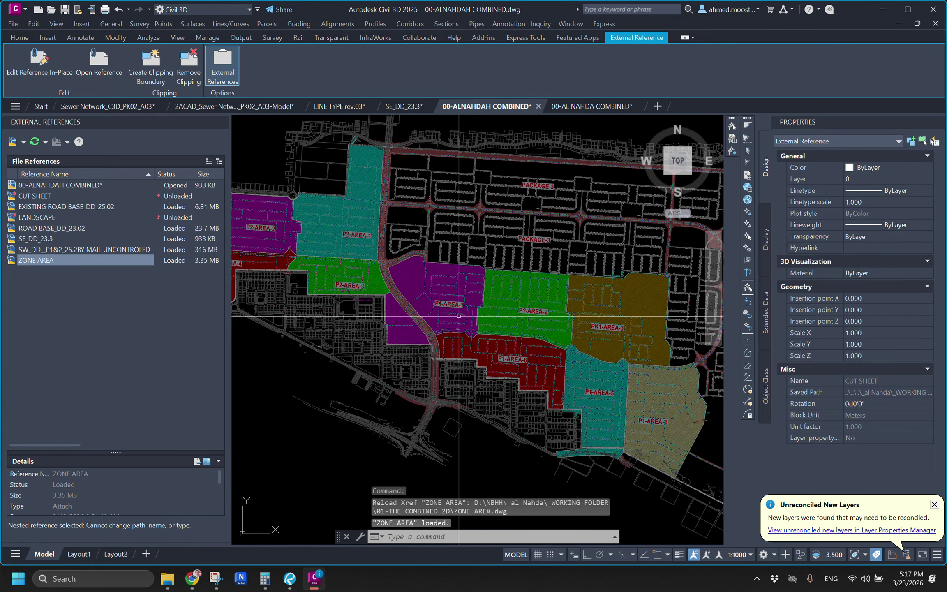
{"action": "right_click", "coordinate": [40, 264]}
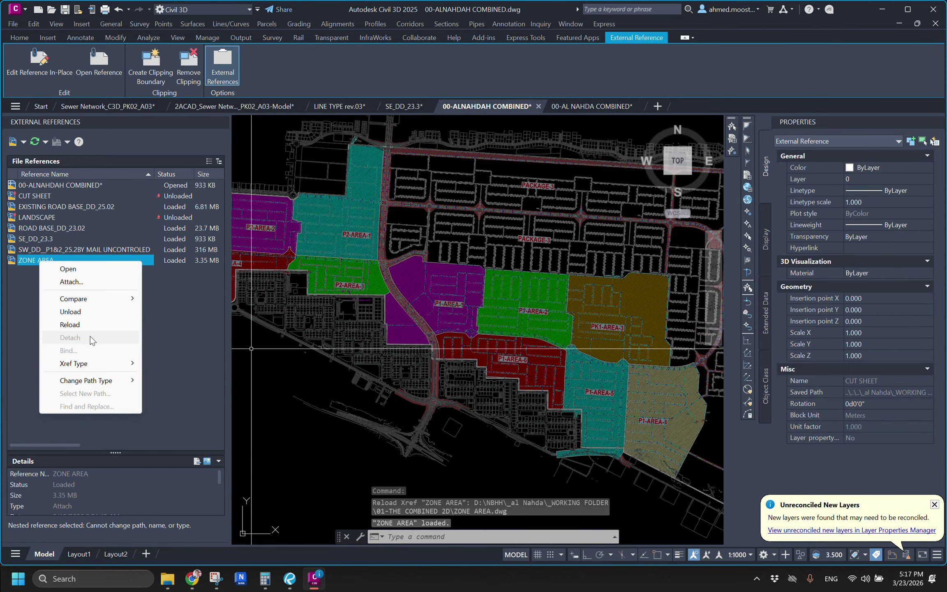
{"action": "left_click", "coordinate": [86, 314]}
Switch to the 00-AL NAHDA COMBINED drawing and examine its utility corridors and list of attached references
{"action": "left_click", "coordinate": [592, 106]}
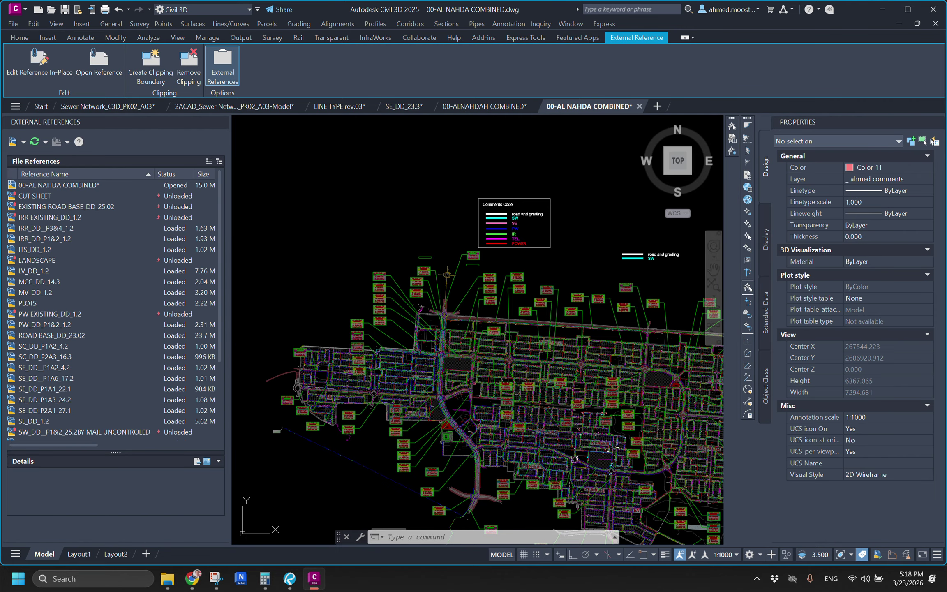
{"action": "mouse_move", "coordinate": [589, 388]}
{"action": "middle_mouse_down"}
{"action": "mouse_move", "coordinate": [480, 353]}
{"action": "mouse_move", "coordinate": [501, 359]}
{"action": "middle_mouse_up"}
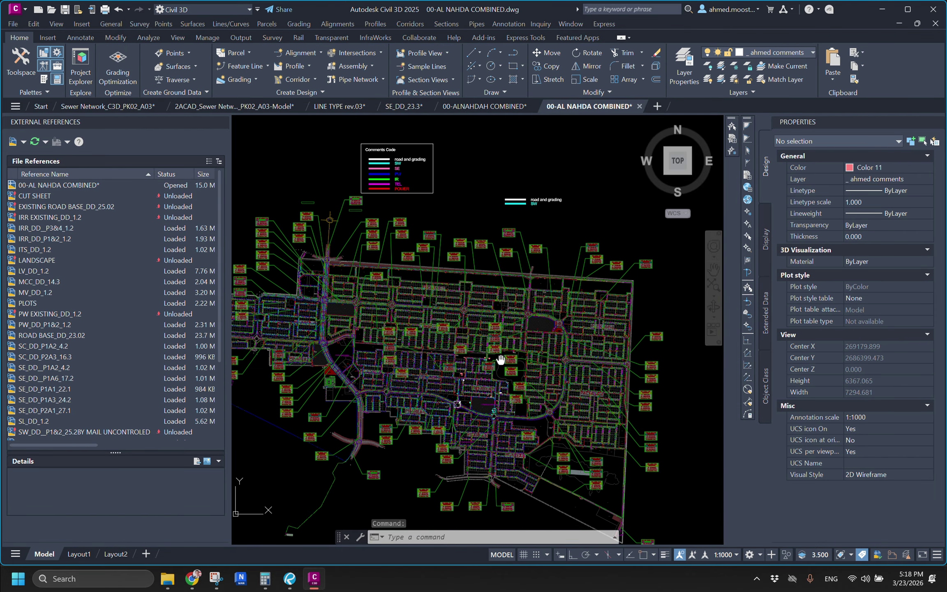
{"action": "scroll", "coordinate": [500, 359], "scroll_direction": "up", "scroll_amount": 10}
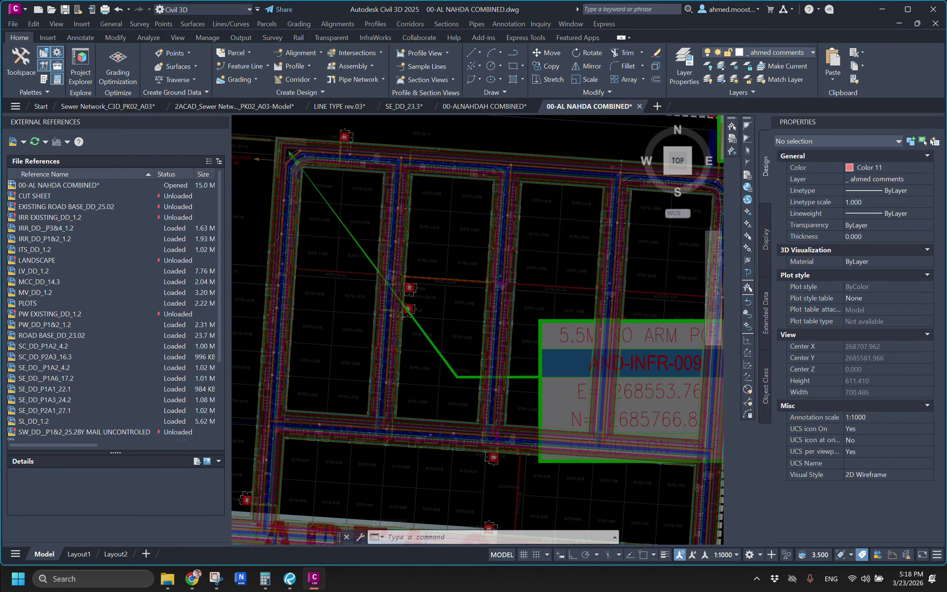
{"action": "scroll", "coordinate": [581, 323], "scroll_direction": "up", "scroll_amount": 12}
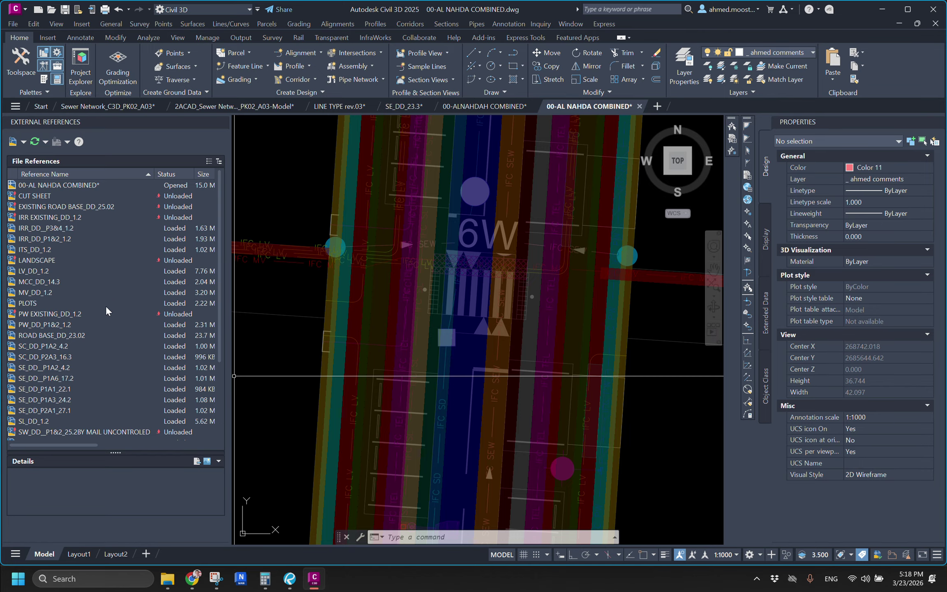
{"action": "scroll", "coordinate": [62, 267], "scroll_direction": "down", "scroll_amount": 3}
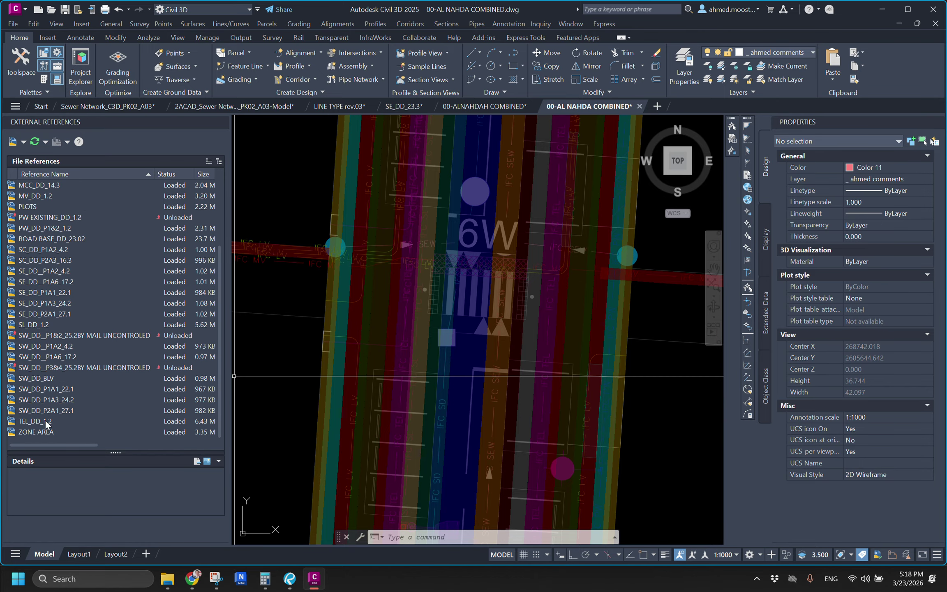
{"action": "scroll", "coordinate": [44, 378], "scroll_direction": "up", "scroll_amount": 2}
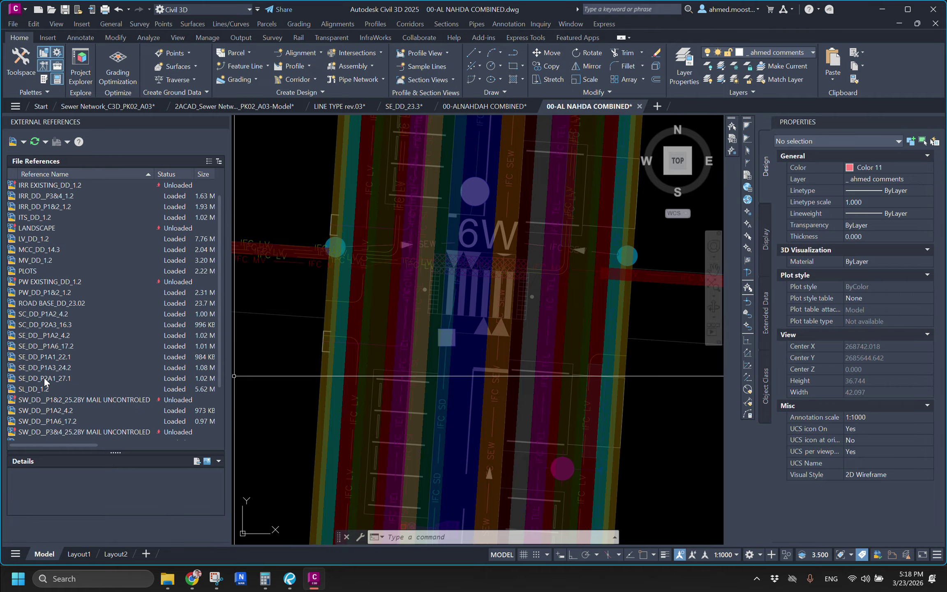
Unload the SC_DD_P1A2_4.2 and SC_DD_P2A3_16.3 references from the combined drawing
{"action": "left_click", "coordinate": [33, 314]}
{"action": "right_click", "coordinate": [33, 311]}
{"action": "left_click", "coordinate": [60, 360]}
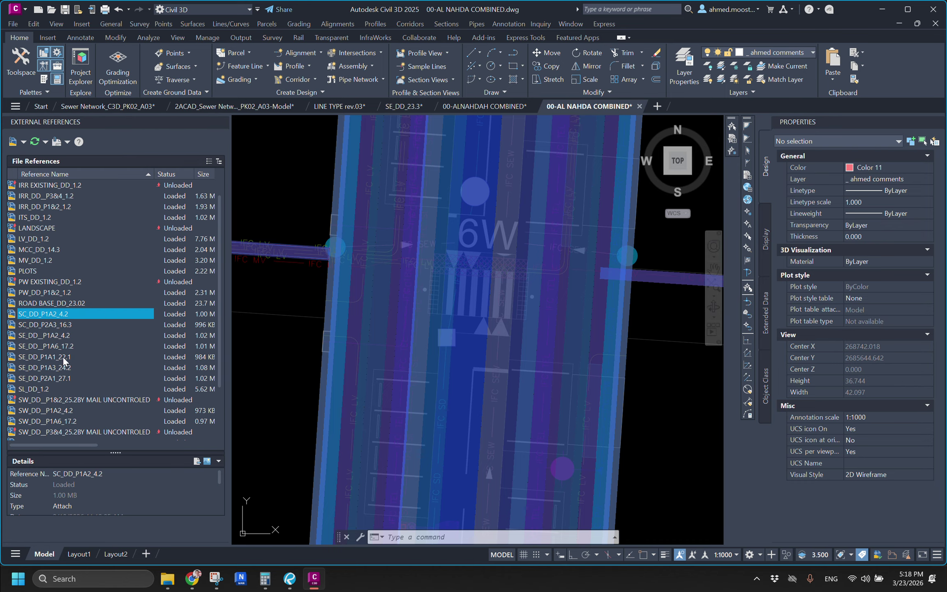
{"action": "right_click", "coordinate": [47, 324]}
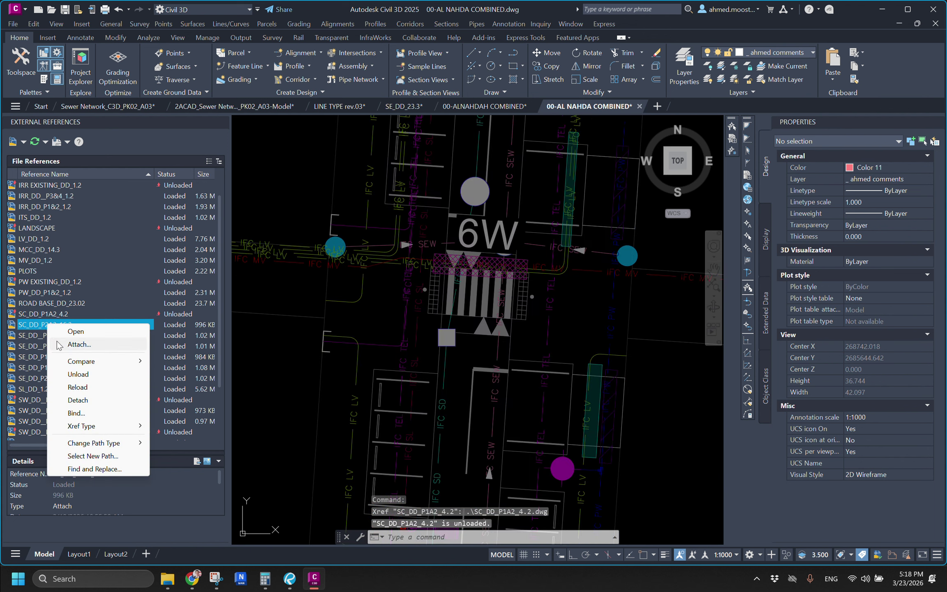
{"action": "left_click", "coordinate": [84, 374]}
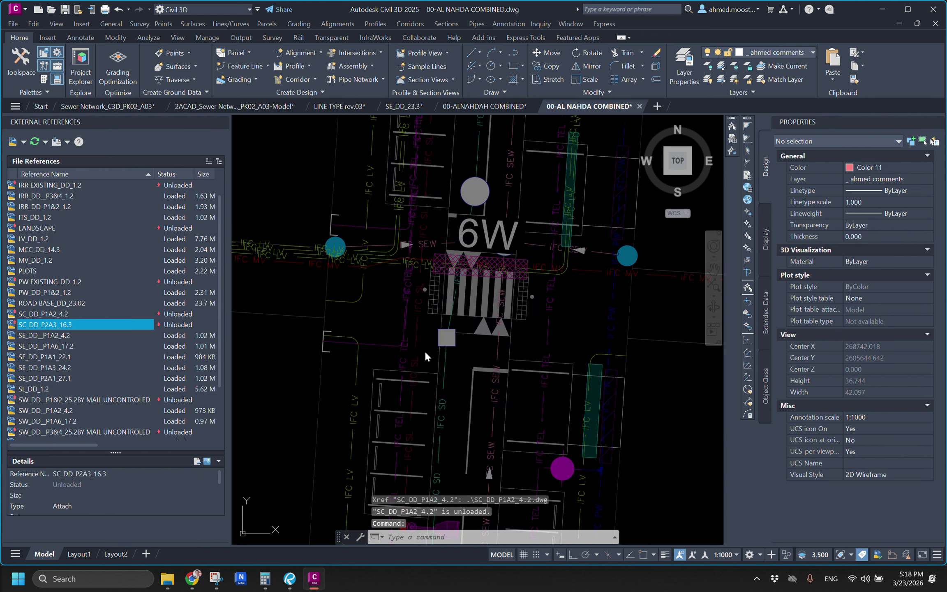
Examine the combined utility networks around P1-AREA-2 and the blocks north of it
{"action": "scroll", "coordinate": [459, 300], "scroll_direction": "down", "scroll_amount": 5}
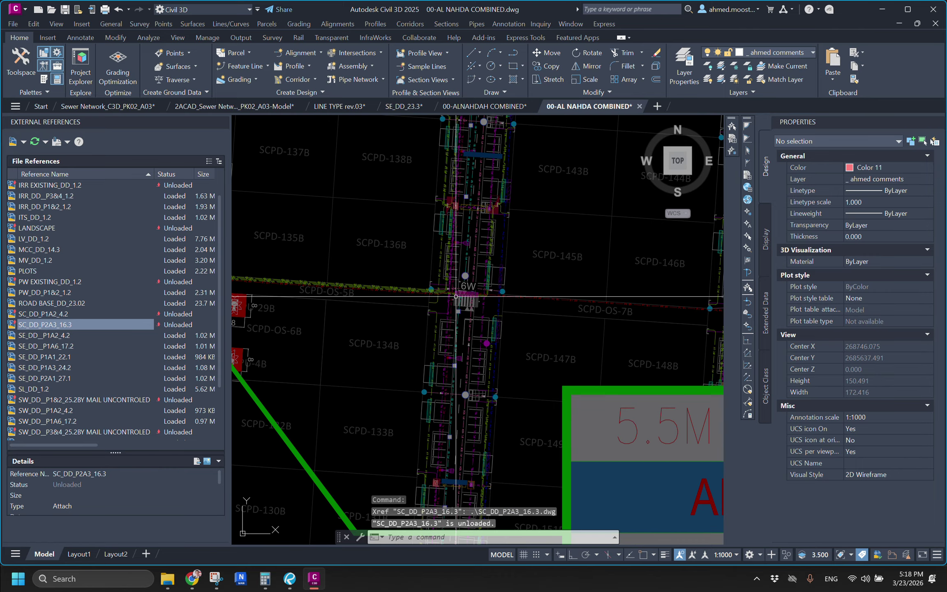
{"action": "scroll", "coordinate": [487, 278], "scroll_direction": "down", "scroll_amount": 5}
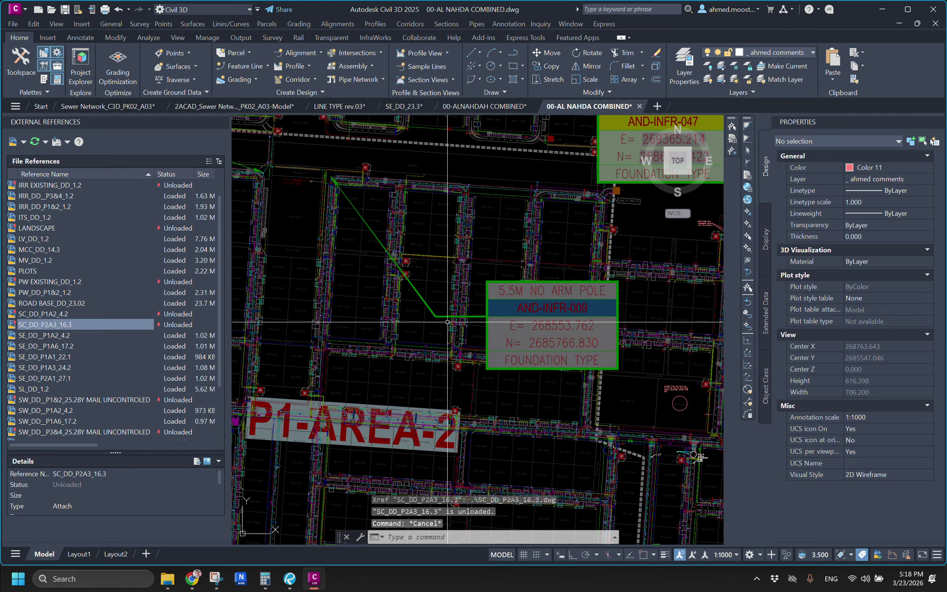
{"action": "mouse_move", "coordinate": [427, 264]}
{"action": "middle_mouse_down"}
{"action": "mouse_move", "coordinate": [507, 376]}
{"action": "mouse_move", "coordinate": [531, 380]}
{"action": "middle_mouse_up"}
{"action": "middle_click_drag", "start_coordinate": [369, 286], "coordinate": [451, 344]}
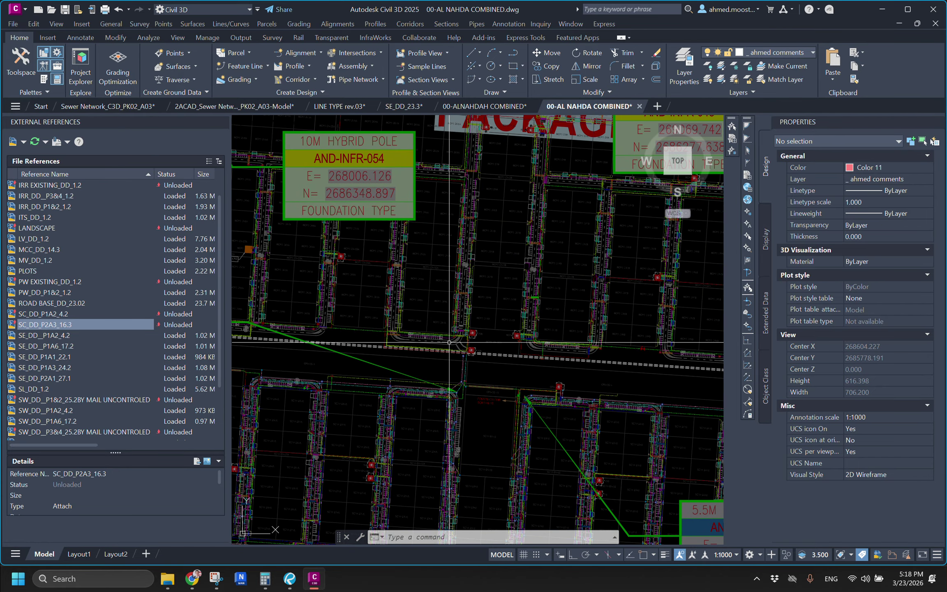
Examine the Comments Code legend above the network, which assigns a comment colour to each utility discipline
{"action": "scroll", "coordinate": [459, 436], "scroll_direction": "down", "scroll_amount": 2}
{"action": "mouse_move", "coordinate": [459, 436]}
{"action": "middle_mouse_down"}
{"action": "mouse_move", "coordinate": [459, 364]}
{"action": "mouse_move", "coordinate": [463, 476]}
{"action": "middle_mouse_up"}
{"action": "scroll", "coordinate": [446, 314], "scroll_direction": "down", "scroll_amount": 8}
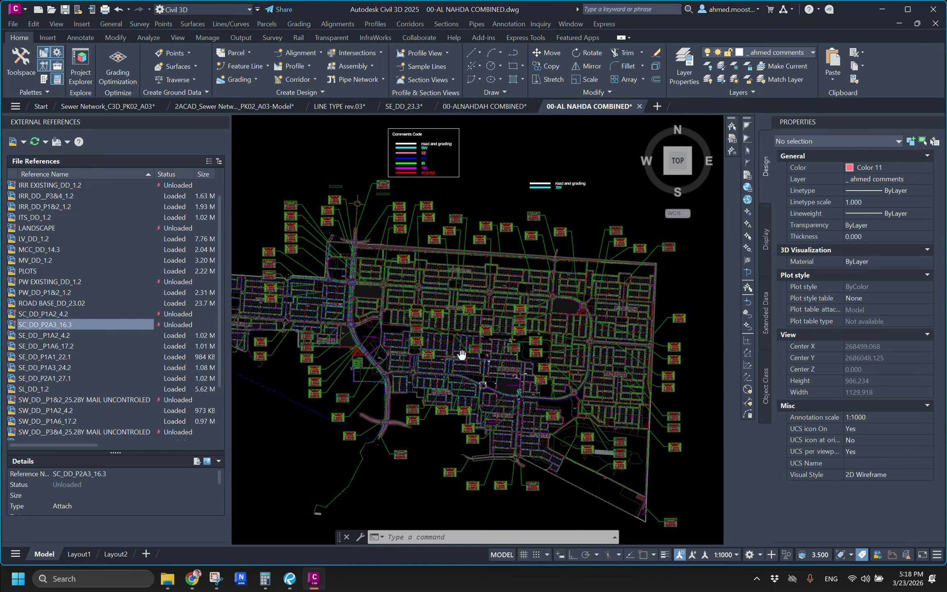
{"action": "middle_click_drag", "start_coordinate": [463, 353], "coordinate": [496, 440]}
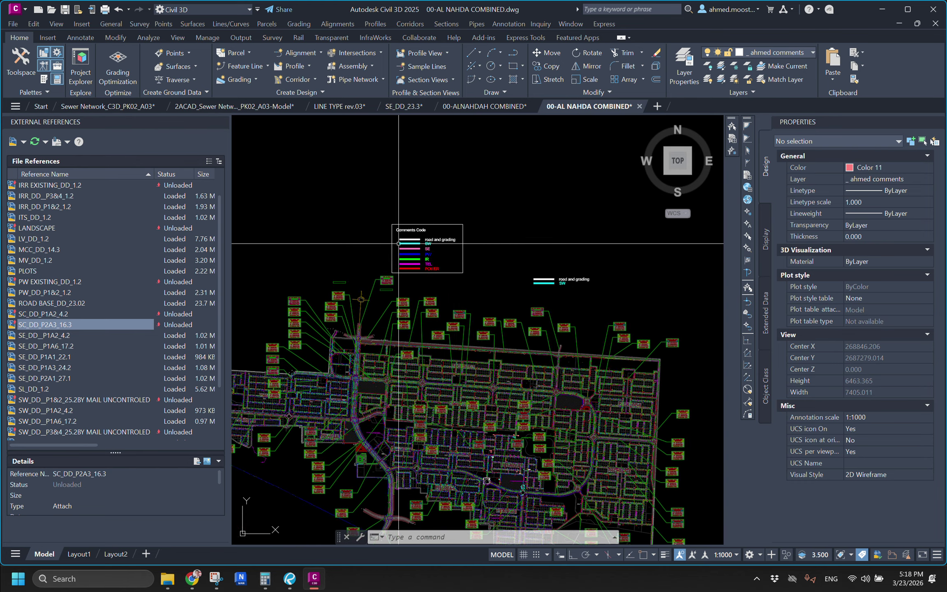
{"action": "scroll", "coordinate": [466, 232], "scroll_direction": "up", "scroll_amount": 6}
{"action": "middle_click_drag", "start_coordinate": [466, 232], "coordinate": [414, 269]}
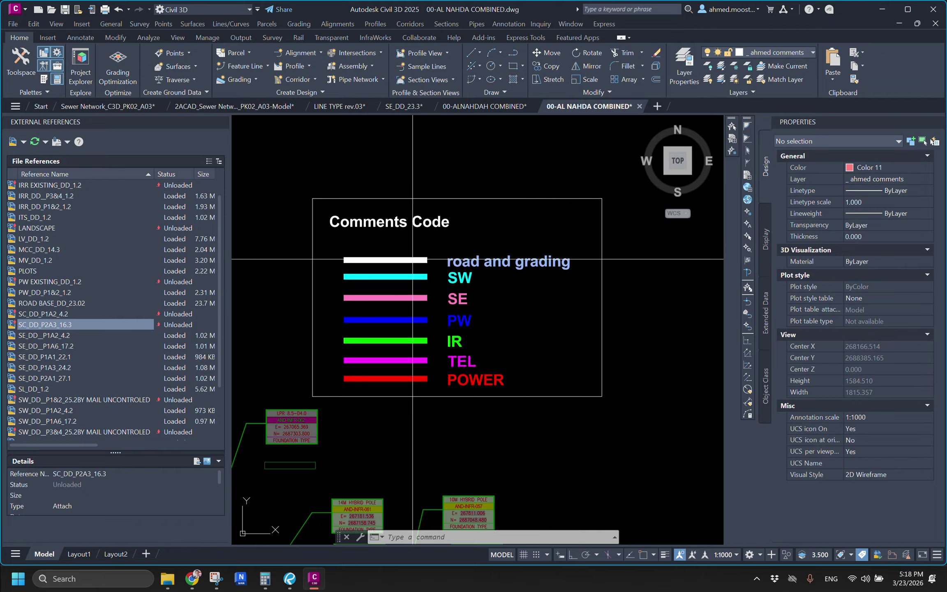
{"action": "scroll", "coordinate": [364, 293], "scroll_direction": "up", "scroll_amount": 2}
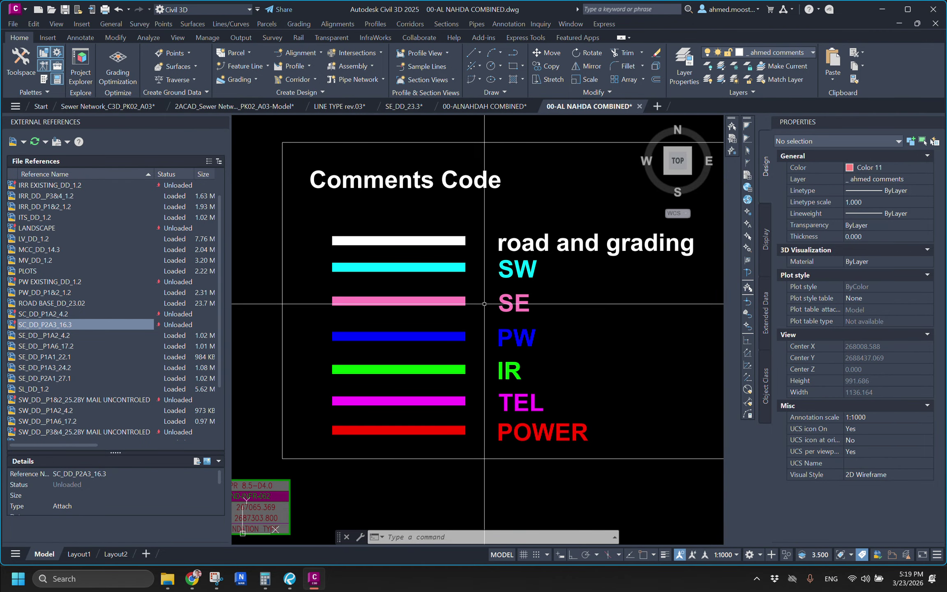
{"action": "middle_click_drag", "start_coordinate": [517, 344], "coordinate": [517, 310]}
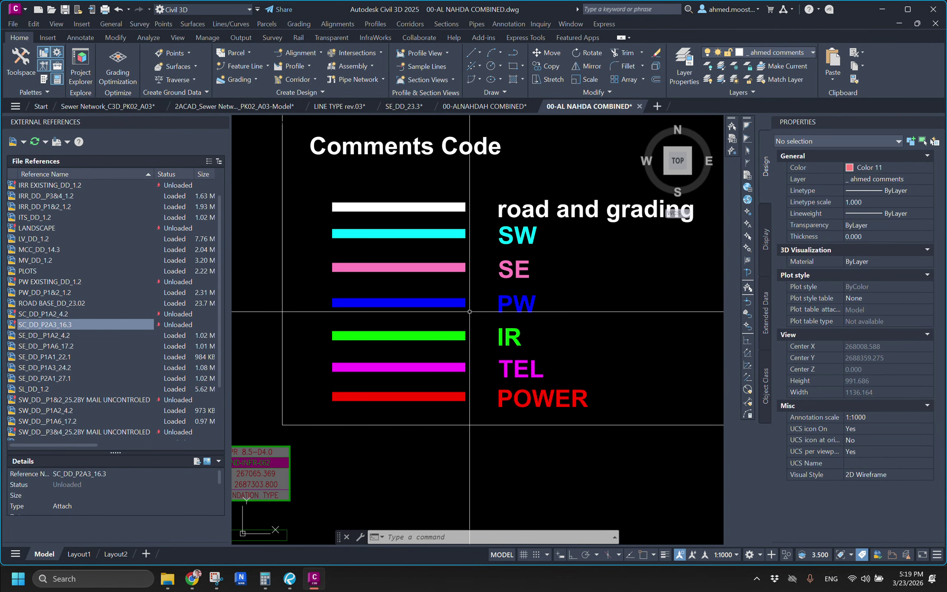
{"action": "mouse_move", "coordinate": [465, 336]}
{"action": "middle_mouse_down"}
{"action": "mouse_move", "coordinate": [474, 288]}
{"action": "mouse_move", "coordinate": [449, 318]}
{"action": "middle_mouse_up"}
Locate the sewer review comments at the road corner by plot SCPD-221B and inspect the manhole-shift note's properties
{"action": "scroll", "coordinate": [496, 305], "scroll_direction": "down", "scroll_amount": 2}
{"action": "scroll", "coordinate": [516, 312], "scroll_direction": "down", "scroll_amount": 1}
{"action": "middle_click_drag", "start_coordinate": [517, 312], "coordinate": [506, 277]}
{"action": "middle_click_drag", "start_coordinate": [541, 431], "coordinate": [475, 224]}
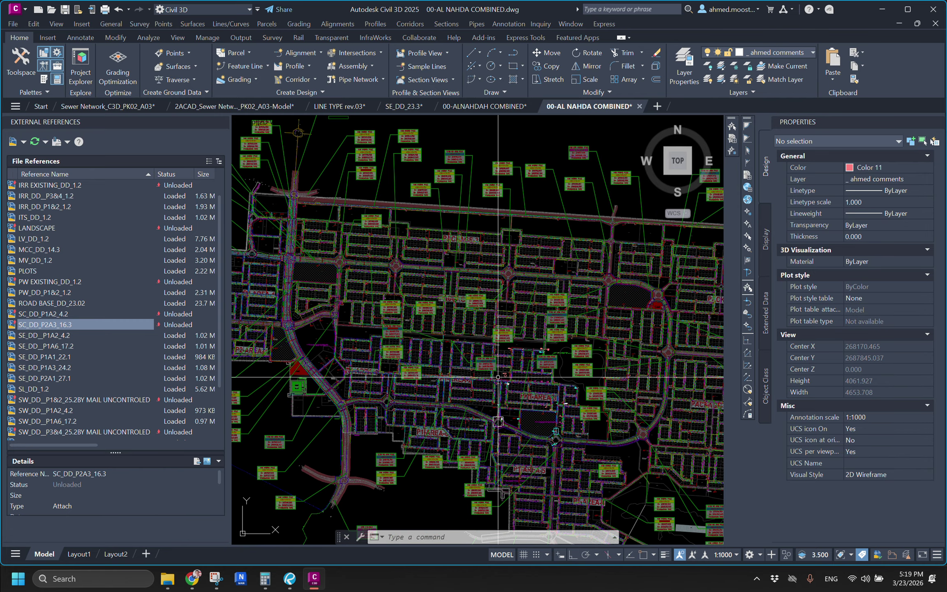
{"action": "key", "text": "Escape"}
{"action": "key", "text": "Escape"}
{"action": "scroll", "coordinate": [543, 356], "scroll_direction": "up", "scroll_amount": 18}
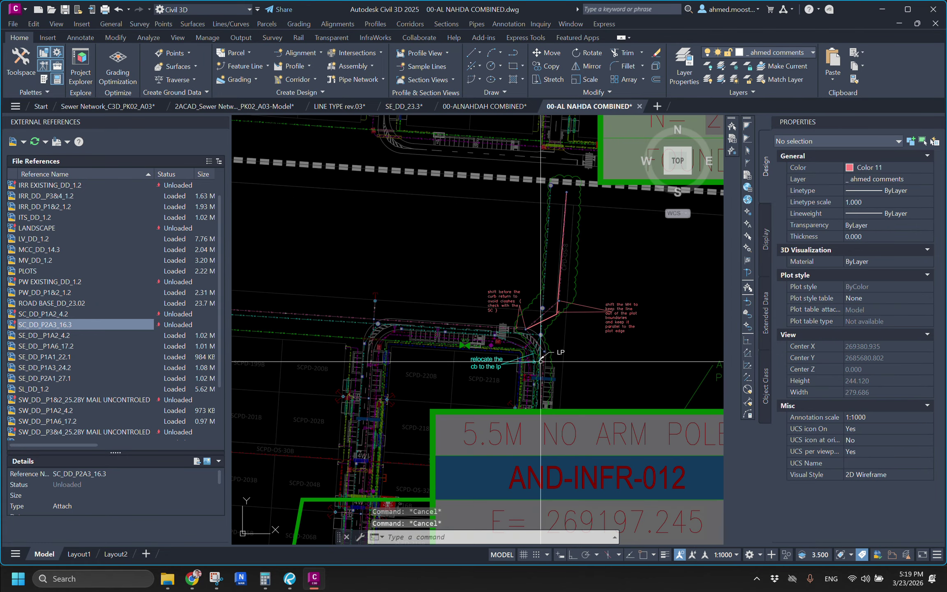
{"action": "scroll", "coordinate": [545, 344], "scroll_direction": "down", "scroll_amount": 2}
{"action": "middle_click_drag", "start_coordinate": [546, 344], "coordinate": [463, 335]}
{"action": "scroll", "coordinate": [486, 307], "scroll_direction": "up", "scroll_amount": 2}
{"action": "middle_click_drag", "start_coordinate": [527, 322], "coordinate": [462, 304]}
{"action": "key", "text": "Escape"}
{"action": "left_click", "coordinate": [607, 258]}
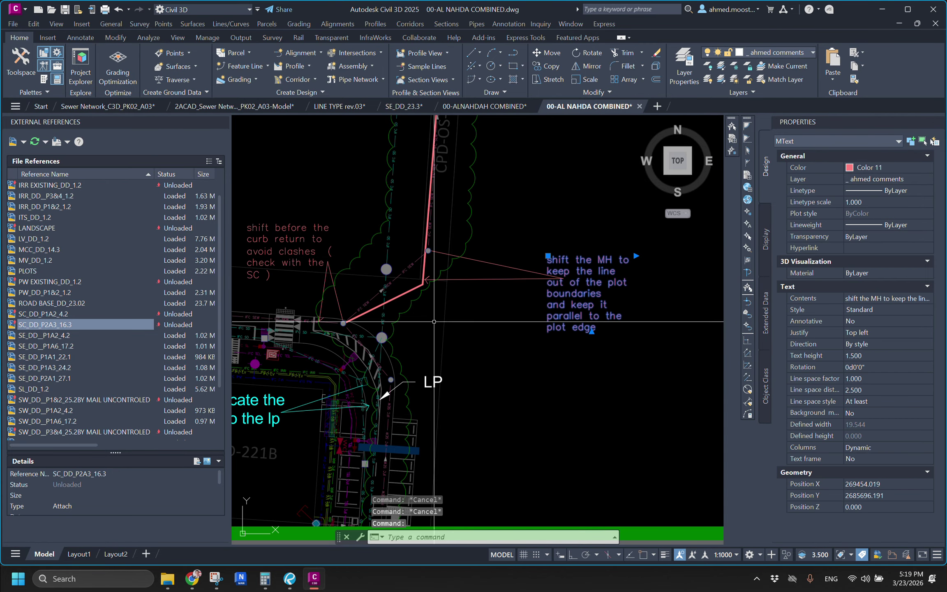
{"action": "scroll", "coordinate": [556, 272], "scroll_direction": "down", "scroll_amount": 5}
{"action": "scroll", "coordinate": [505, 314], "scroll_direction": "up", "scroll_amount": 2}
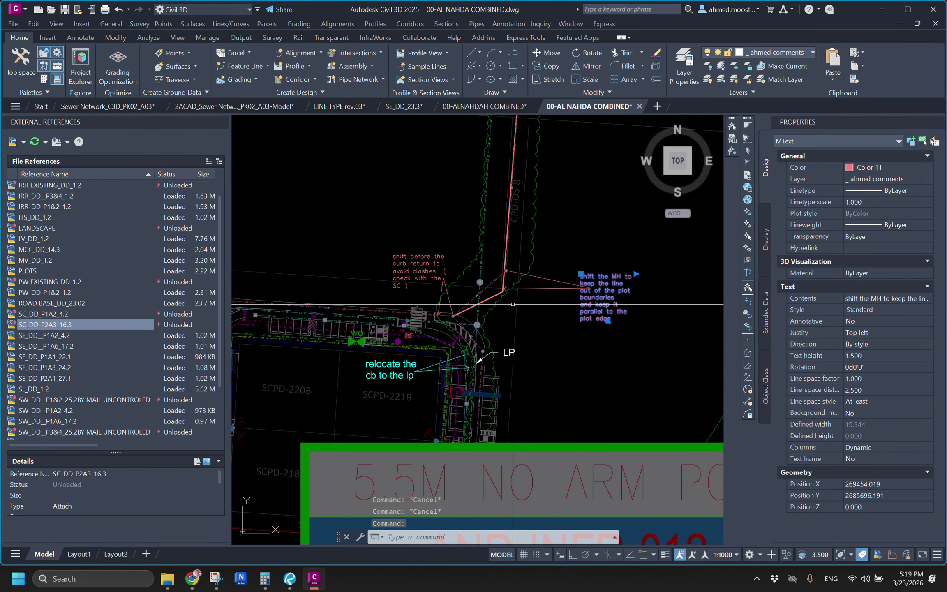
{"action": "key", "text": "Escape"}
Examine the cyan storm water comment about relocating the cb to the lp beside plot SCPD-221B
{"action": "middle_click_drag", "start_coordinate": [394, 413], "coordinate": [458, 346]}
{"action": "scroll", "coordinate": [456, 325], "scroll_direction": "up", "scroll_amount": 2}
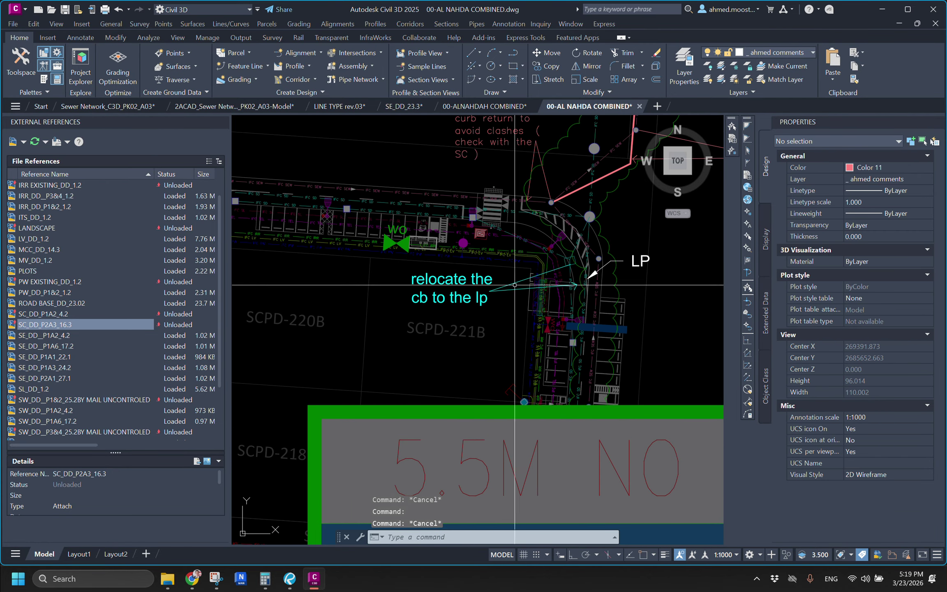
{"action": "scroll", "coordinate": [575, 285], "scroll_direction": "up", "scroll_amount": 2}
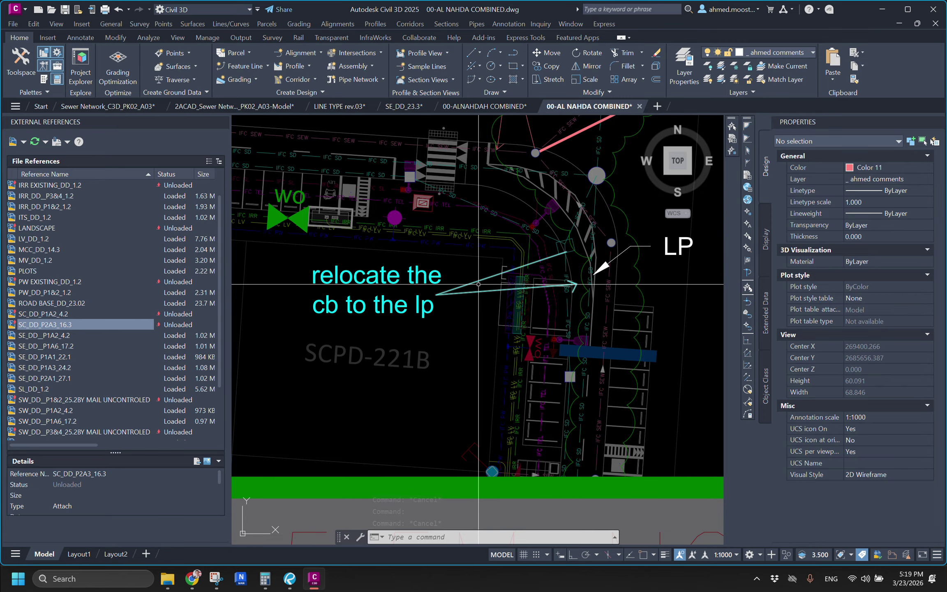
{"action": "scroll", "coordinate": [481, 284], "scroll_direction": "down", "scroll_amount": 5}
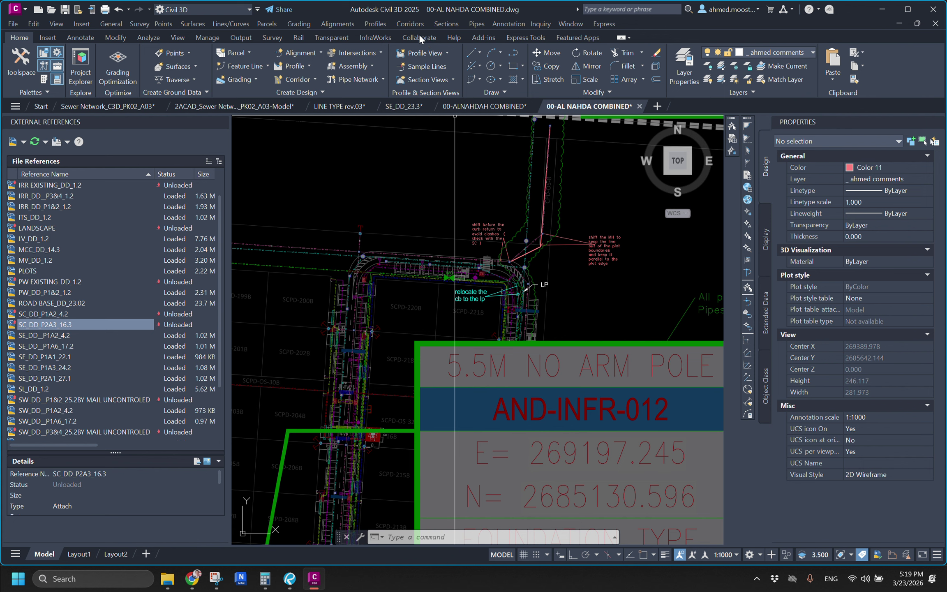
Review the note on shifting the MH out of the plot boundaries again, together with the proposed sewer line
{"action": "left_click", "coordinate": [414, 22]}
{"action": "left_click", "coordinate": [548, 309]}
{"action": "middle_click_drag", "start_coordinate": [607, 267], "coordinate": [575, 271]}
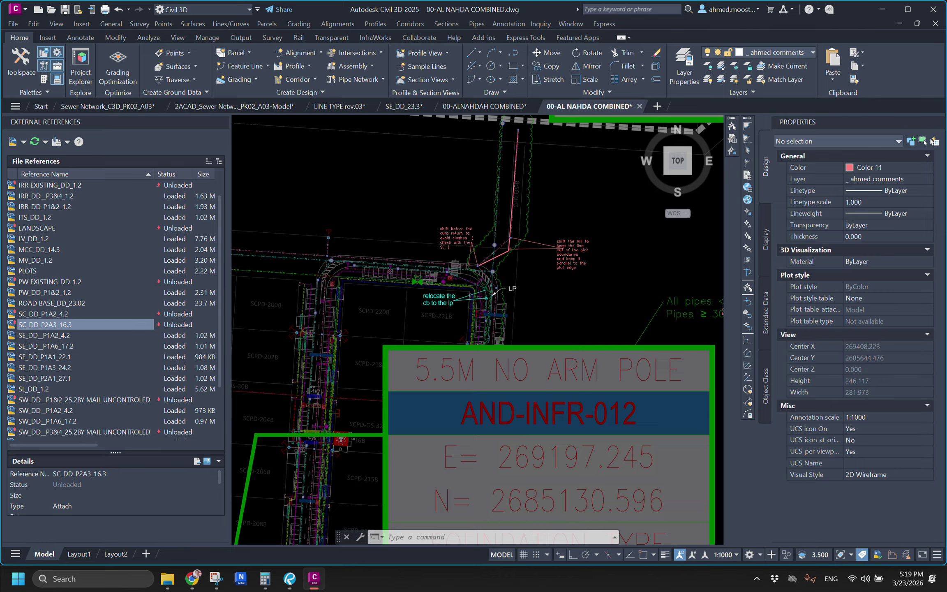
{"action": "scroll", "coordinate": [565, 267], "scroll_direction": "up", "scroll_amount": 2}
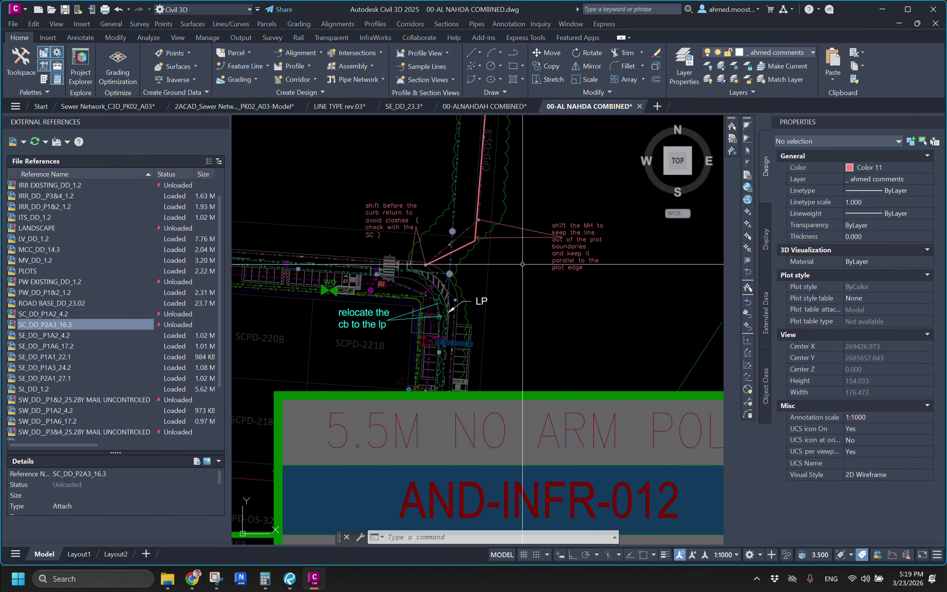
{"action": "left_click", "coordinate": [571, 225]}
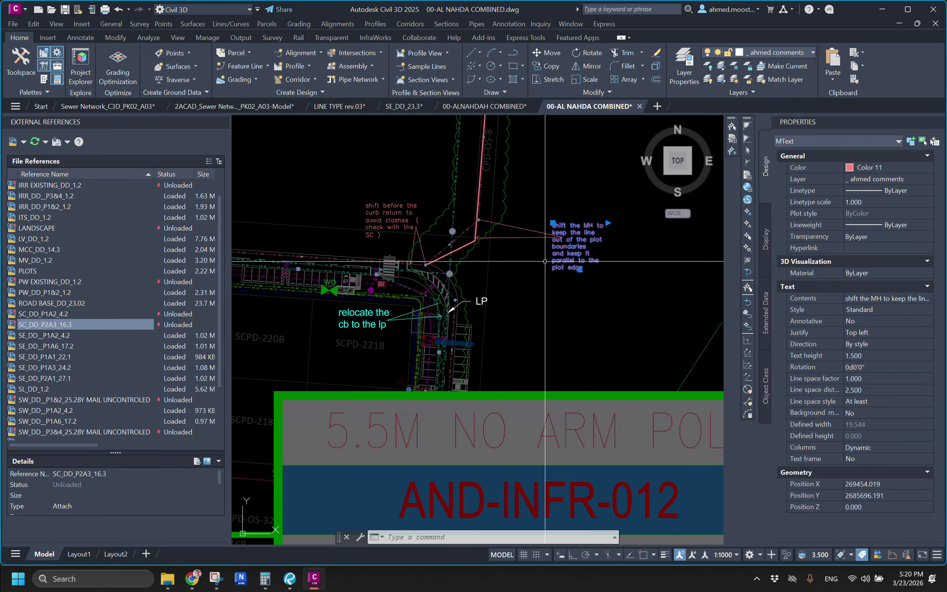
{"action": "key", "text": "Escape"}
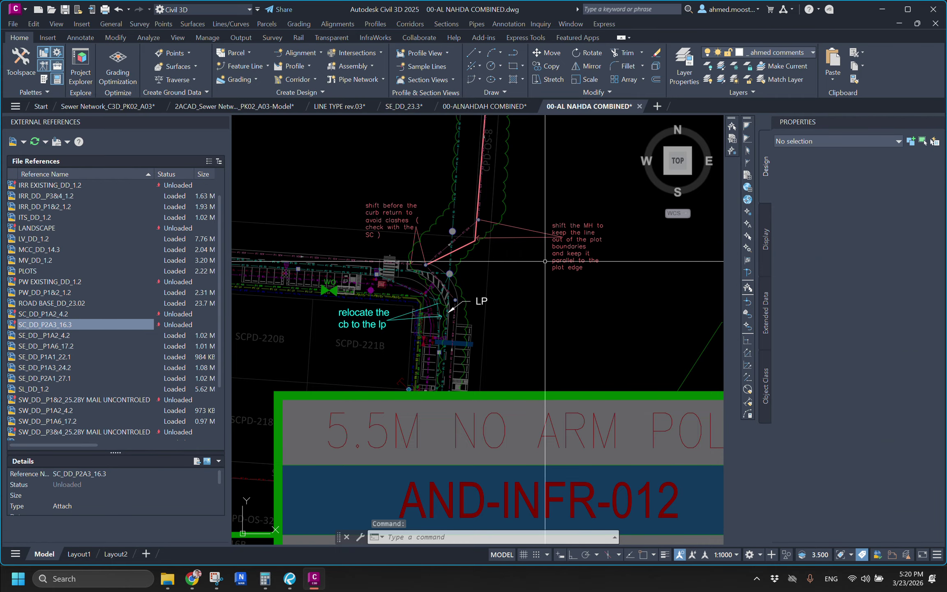